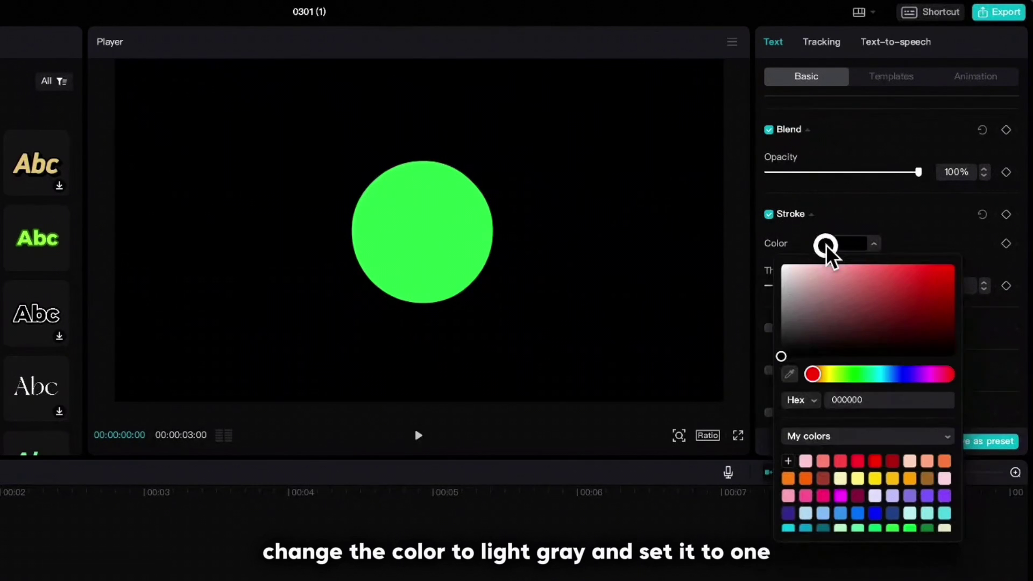
Set the green circle's stroke to light gray with a thickness of 1
{"action": "mouse_move", "coordinate": [789, 268]}
{"action": "left_mouse_down"}
{"action": "mouse_move", "coordinate": [782, 293]}
{"action": "mouse_move", "coordinate": [809, 286]}
{"action": "mouse_move", "coordinate": [774, 290]}
{"action": "left_mouse_up"}
{"action": "left_click", "coordinate": [918, 233]}
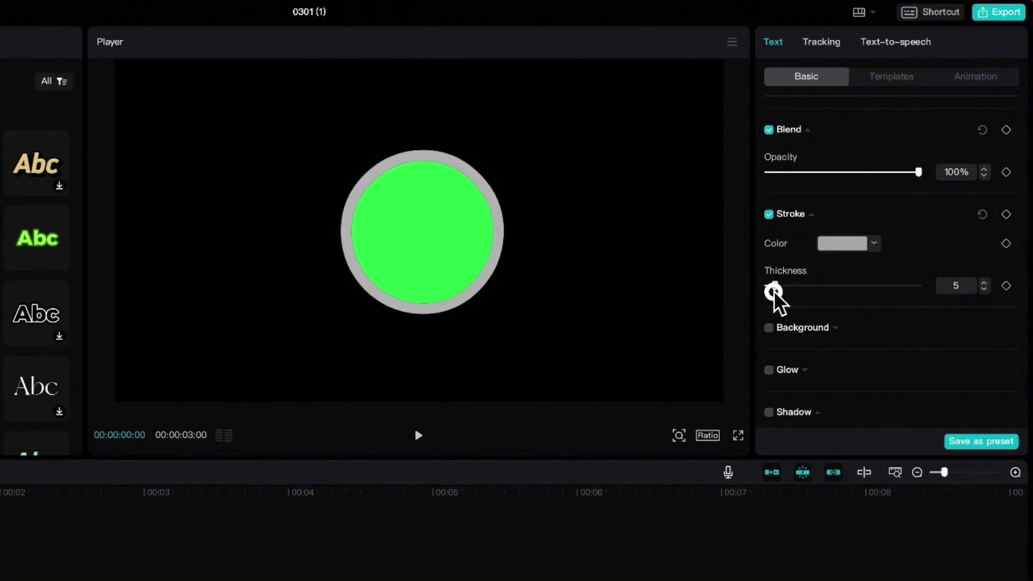
{"action": "left_click", "coordinate": [985, 290]}
{"action": "left_click", "coordinate": [985, 289]}
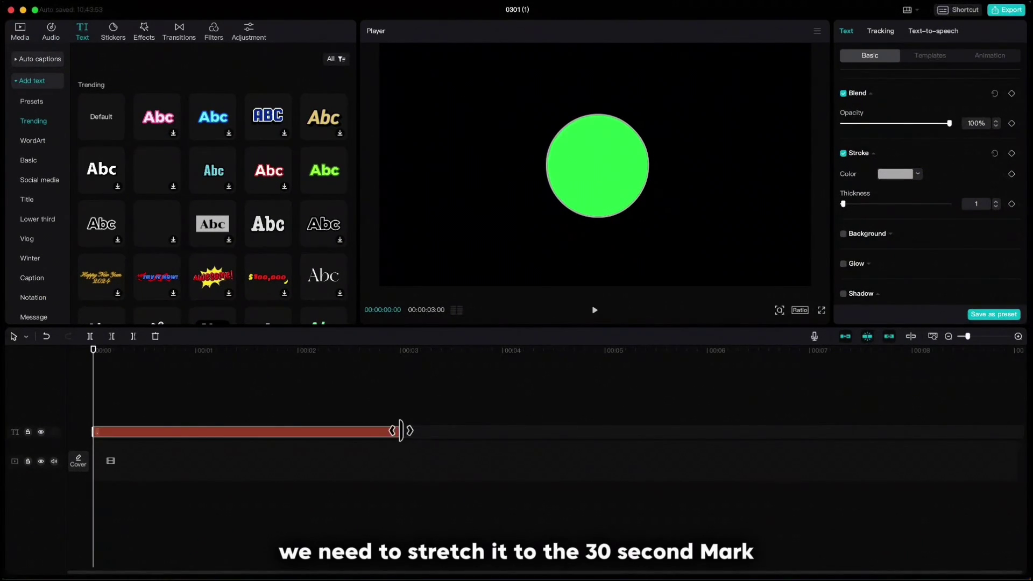
Extend the circle's text clip to the 30-second mark on the timeline
{"action": "mouse_move", "coordinate": [401, 431]}
{"action": "left_mouse_down"}
{"action": "mouse_move", "coordinate": [517, 445]}
{"action": "mouse_move", "coordinate": [1023, 430]}
{"action": "mouse_move", "coordinate": [418, 425]}
{"action": "left_mouse_up"}
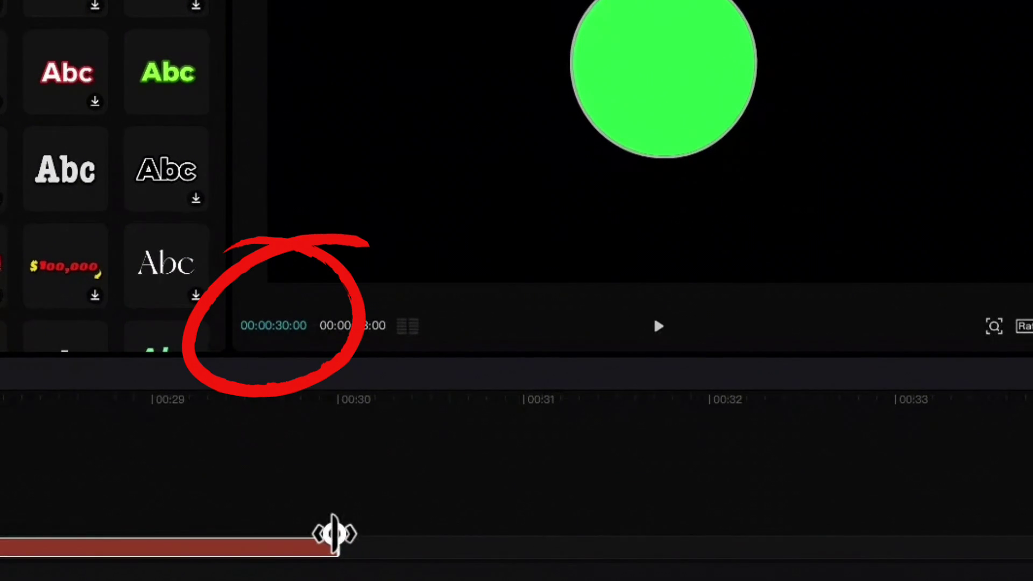
{"action": "left_click", "coordinate": [953, 337]}
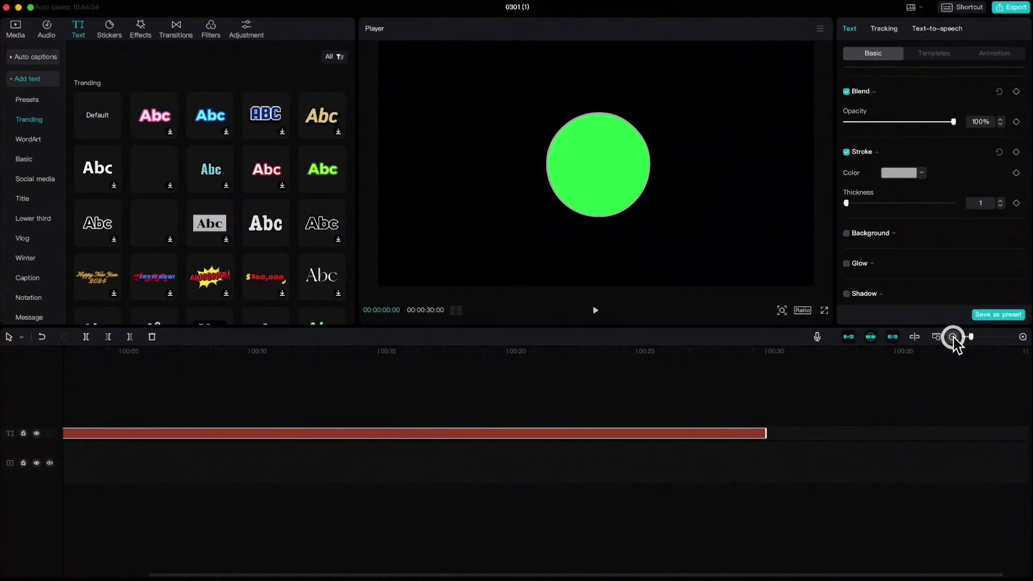
{"action": "left_click", "coordinate": [952, 337]}
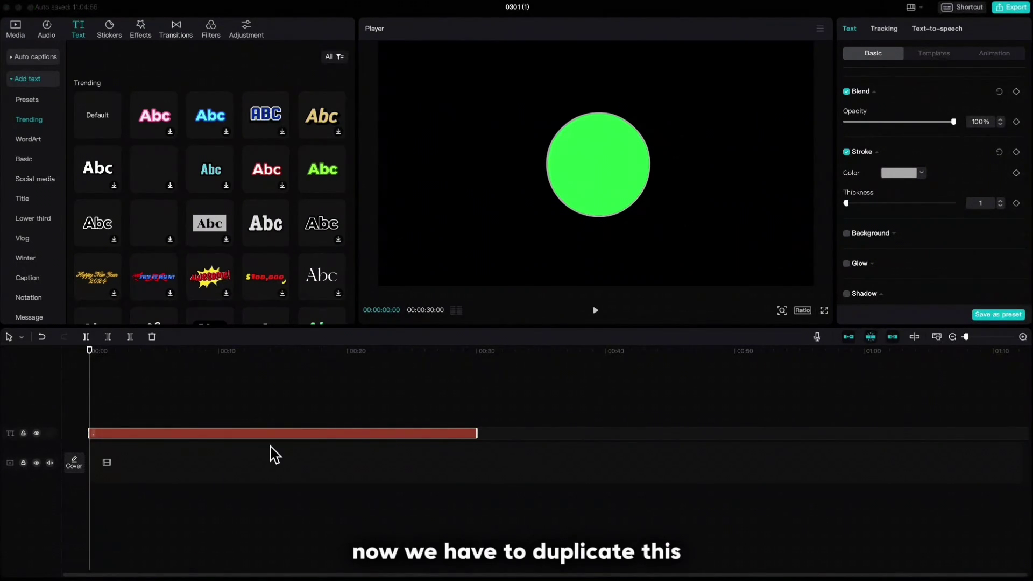
Duplicate the circle's text clip at the start of the timeline and deactivate the lower copy
{"action": "key", "text": "super+c"}
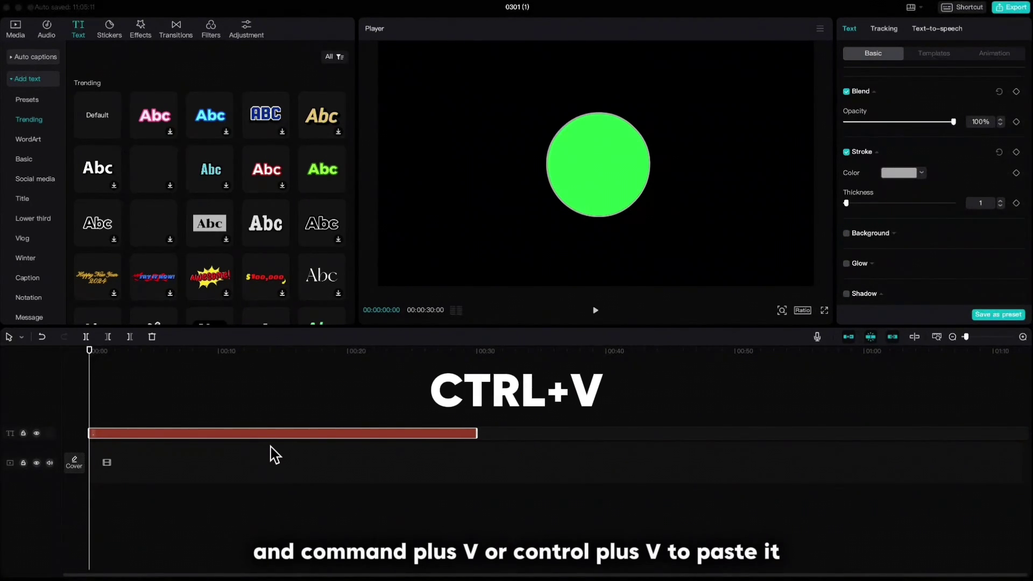
{"action": "key", "text": "super+v"}
{"action": "left_click", "coordinate": [253, 436]}
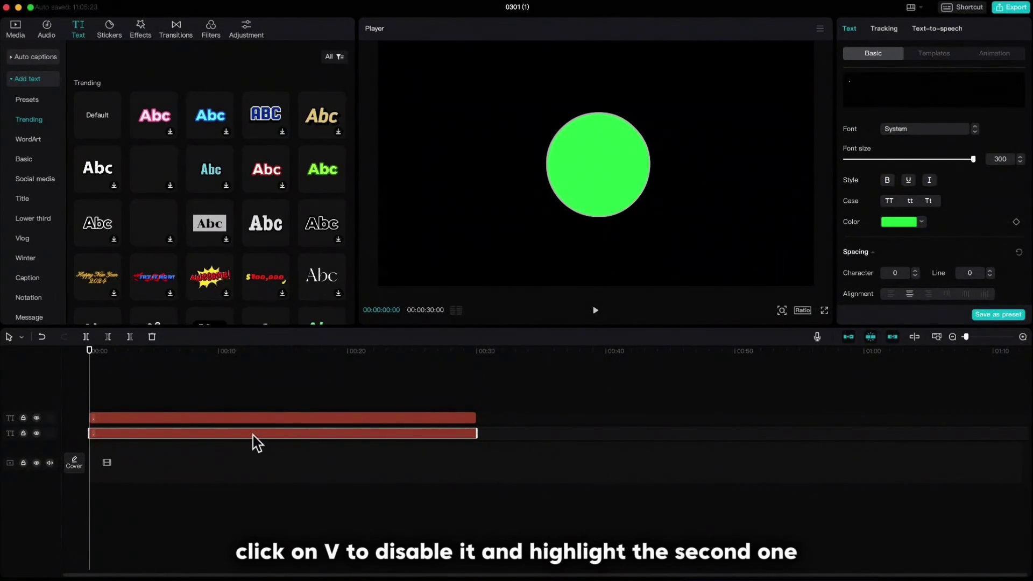
{"action": "key", "text": "v"}
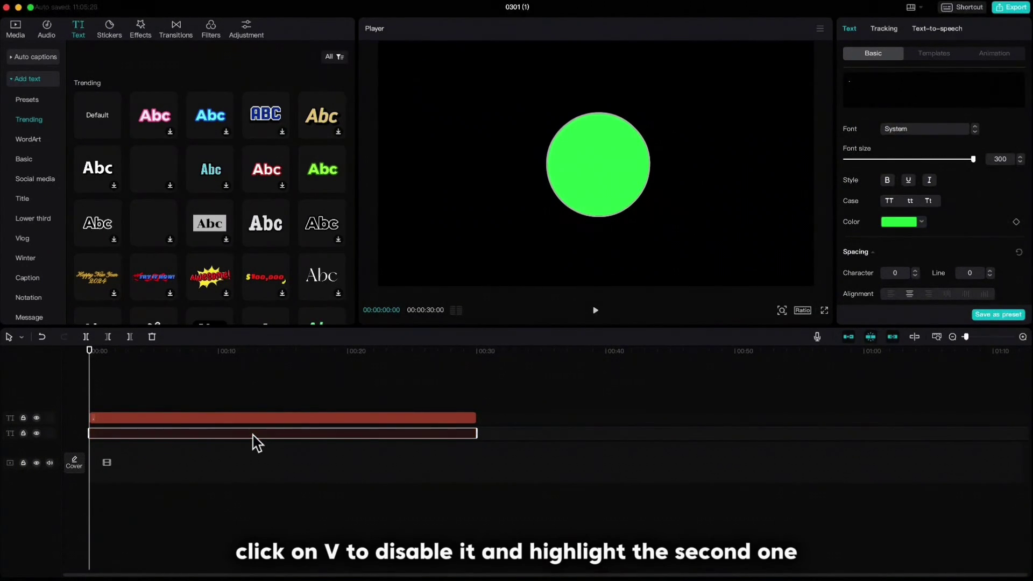
Give the upper text clip's circle a thicker white stroke
{"action": "left_click", "coordinate": [222, 419]}
{"action": "scroll", "coordinate": [908, 168], "scroll_direction": "down", "scroll_amount": 5}
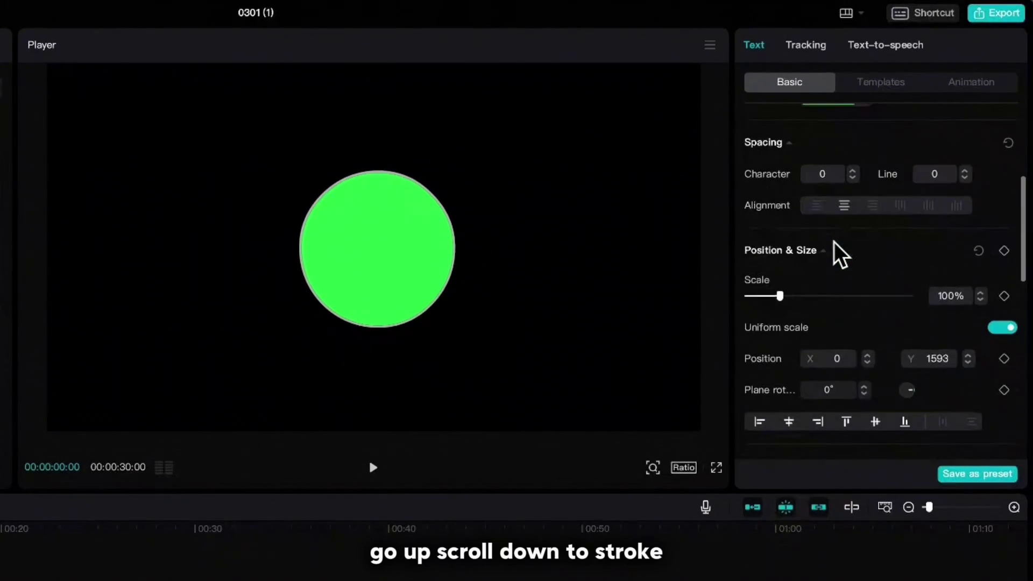
{"action": "scroll", "coordinate": [838, 254], "scroll_direction": "down", "scroll_amount": 5}
{"action": "scroll", "coordinate": [837, 253], "scroll_direction": "up", "scroll_amount": 2}
{"action": "mouse_move", "coordinate": [751, 265]}
{"action": "left_mouse_down"}
{"action": "mouse_move", "coordinate": [765, 266]}
{"action": "mouse_move", "coordinate": [748, 232]}
{"action": "left_mouse_up"}
{"action": "left_click", "coordinate": [831, 219]}
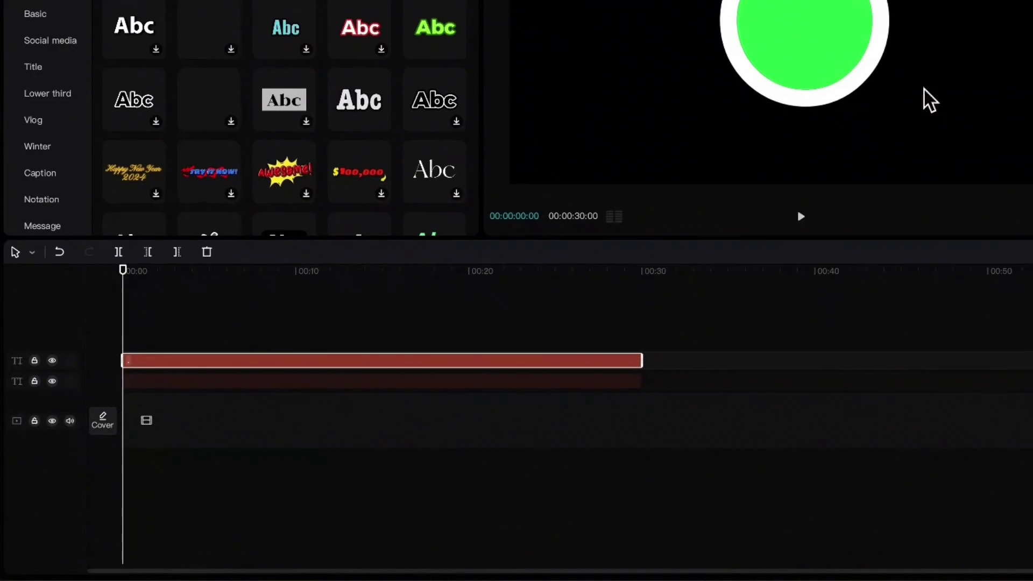
Convert the white-stroked text clip into a compound clip and chroma-key out its green fill at strength 100
{"action": "right_click", "coordinate": [320, 360]}
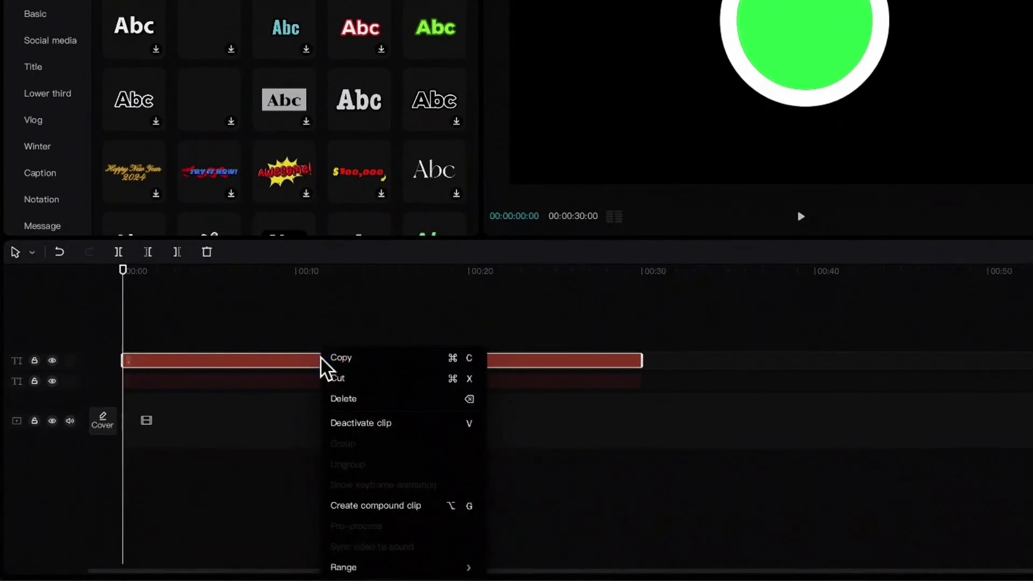
{"action": "left_click", "coordinate": [359, 503]}
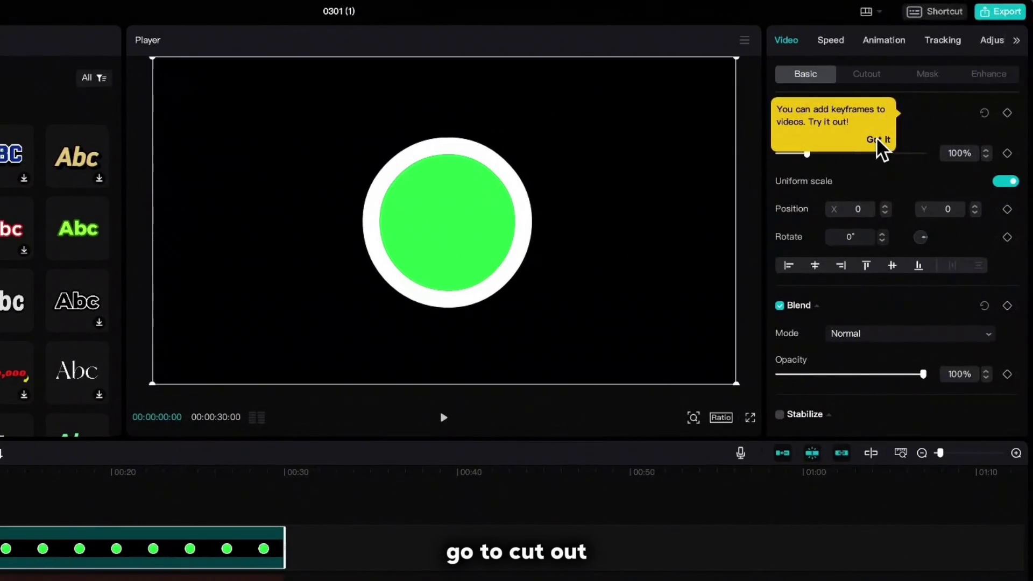
{"action": "left_click", "coordinate": [879, 141]}
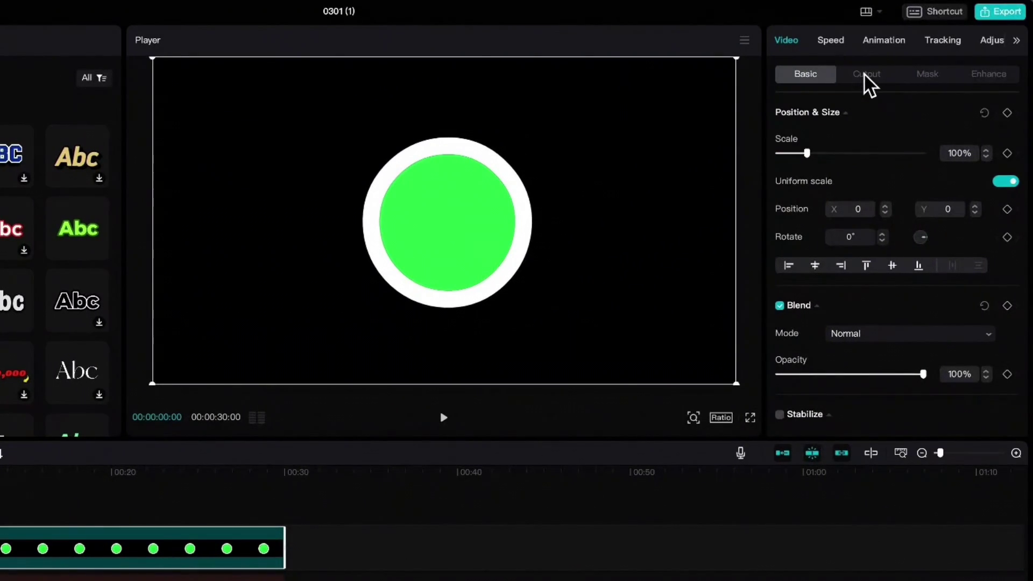
{"action": "left_click", "coordinate": [867, 74]}
{"action": "left_click", "coordinate": [779, 112]}
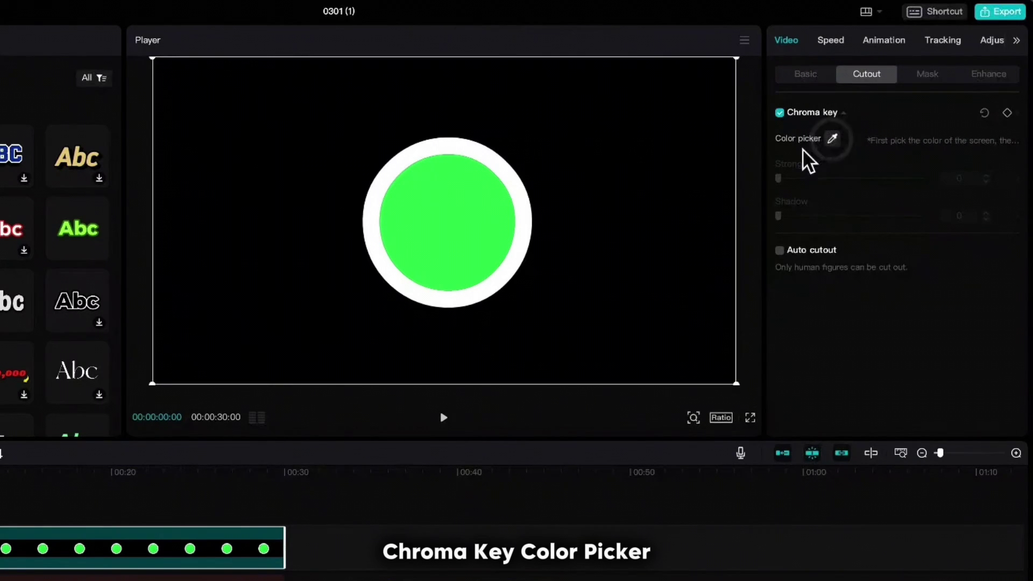
{"action": "left_click", "coordinate": [492, 226]}
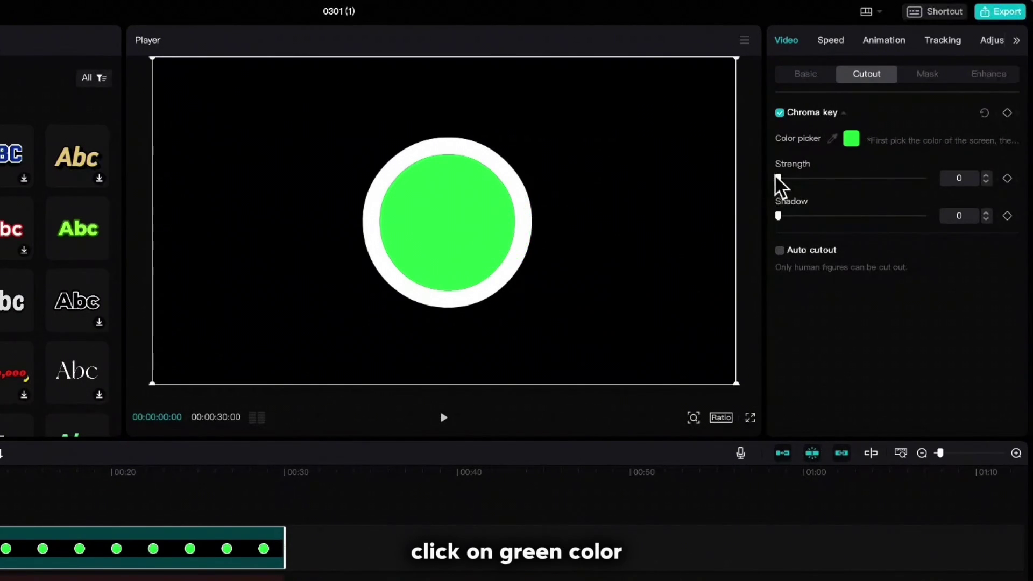
{"action": "left_click_drag", "start_coordinate": [779, 180], "coordinate": [955, 183]}
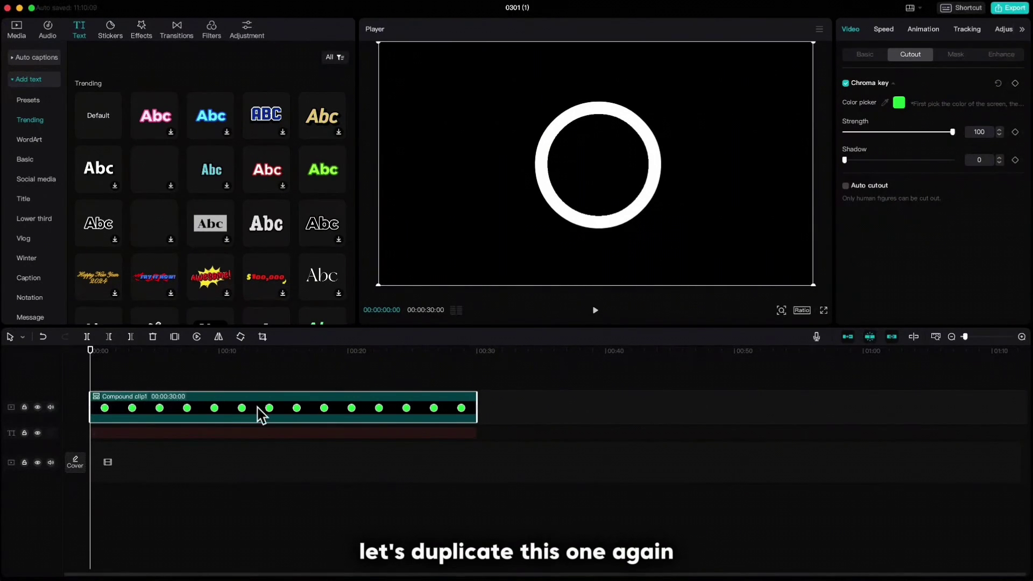
Duplicate the white ring's compound clip and reactivate the text clip beneath the two copies
{"action": "key", "text": "super+c"}
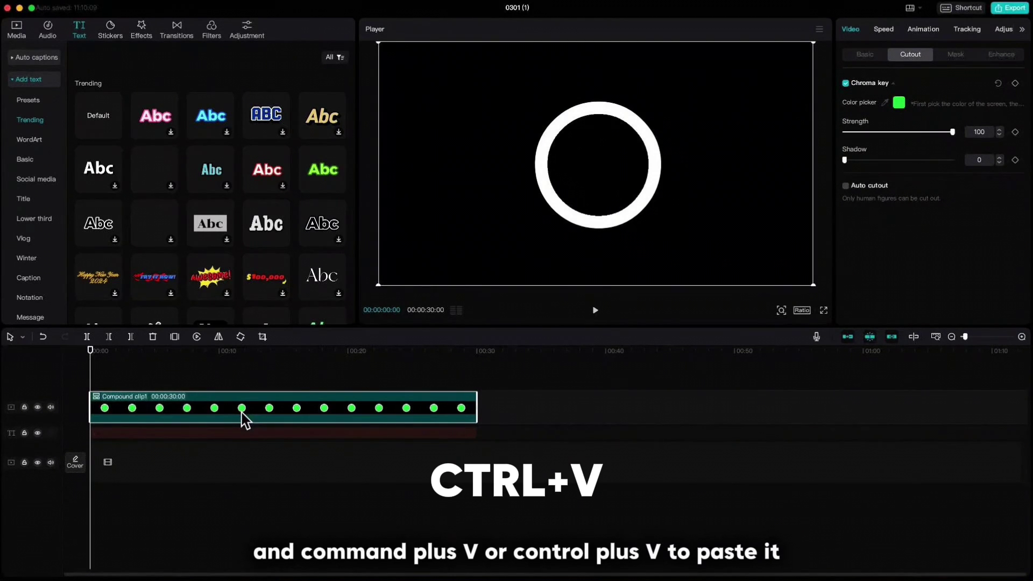
{"action": "key", "text": "ctrl+v"}
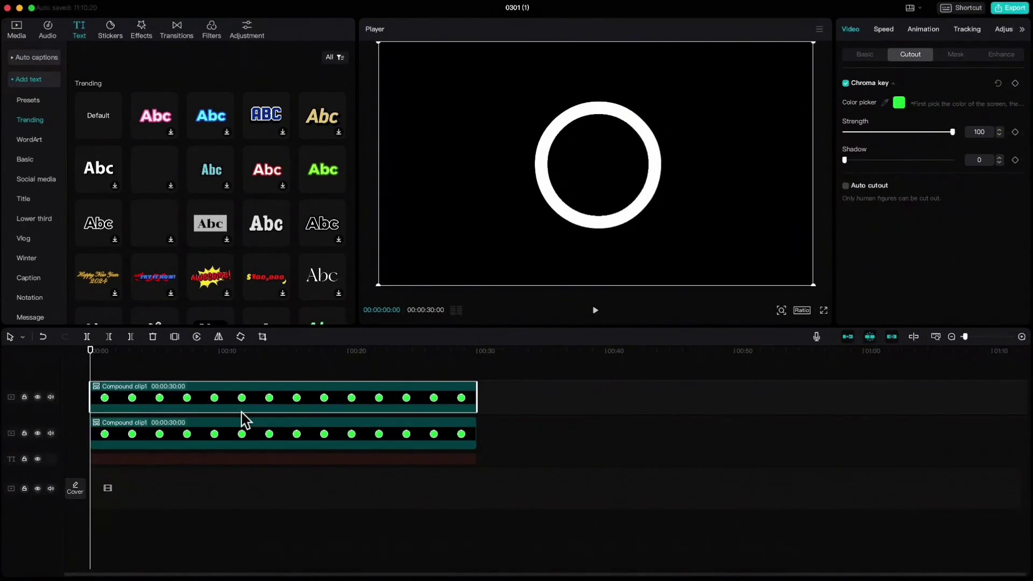
{"action": "left_click", "coordinate": [220, 460]}
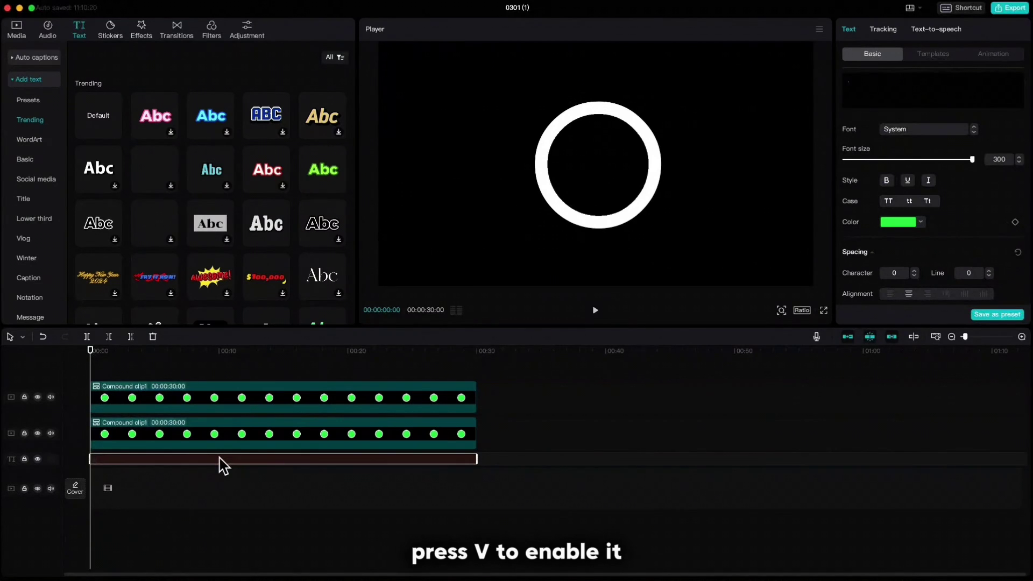
{"action": "key", "text": "v"}
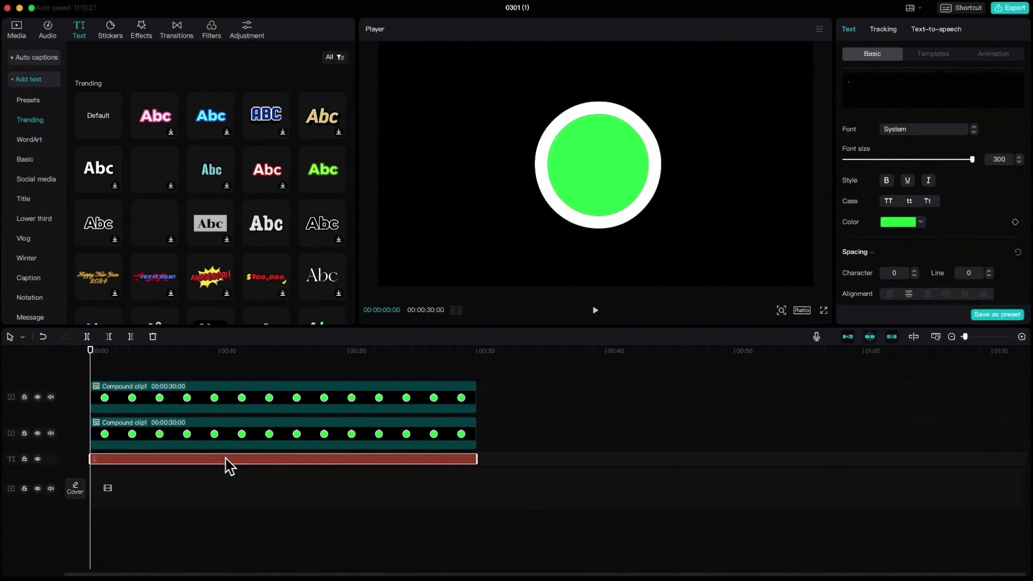
Convert the bottom text clip into a compound clip and chroma-key out its green fill at strength 100
{"action": "right_click", "coordinate": [226, 459]}
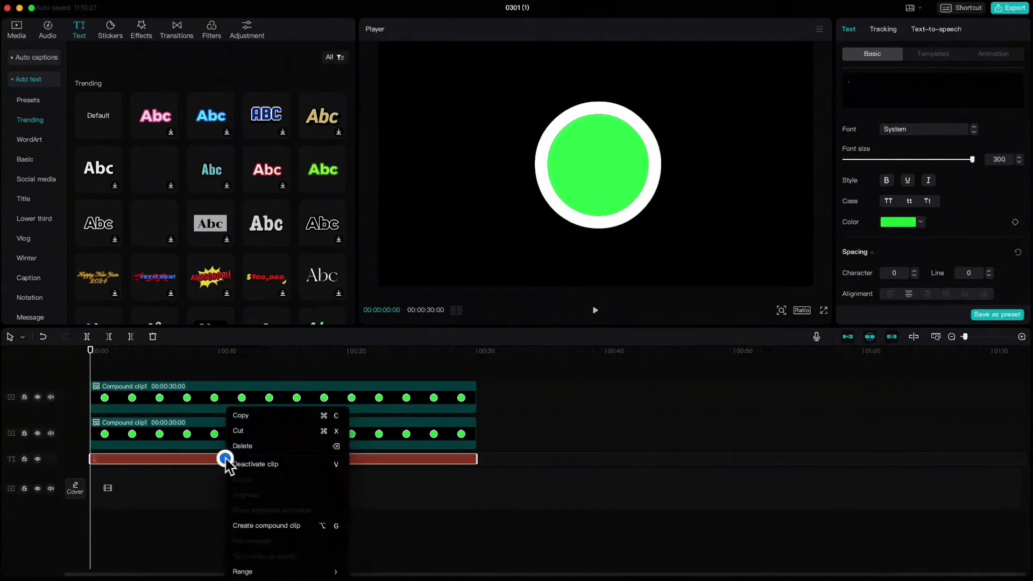
{"action": "left_click", "coordinate": [250, 526]}
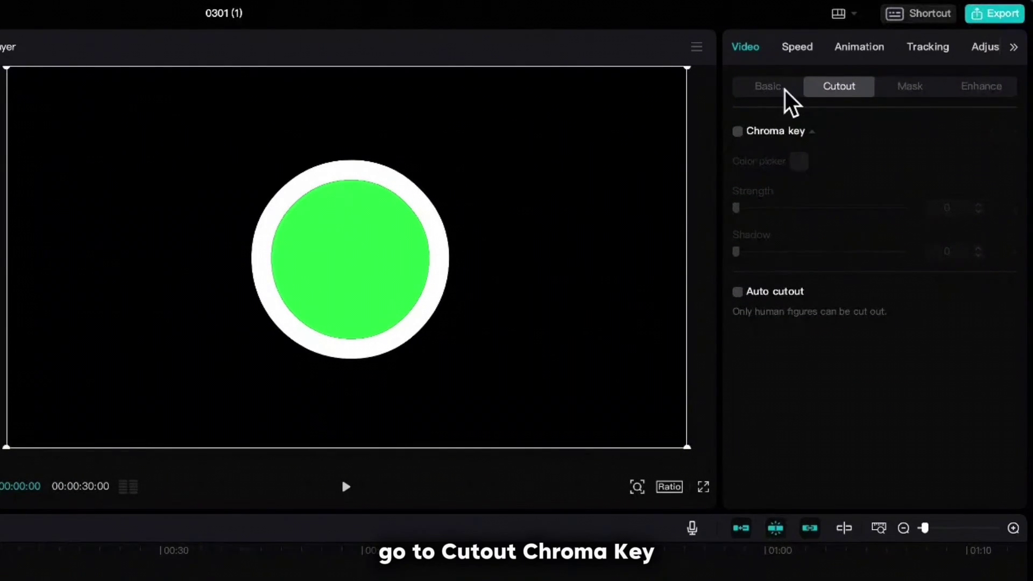
{"action": "left_click", "coordinate": [738, 132]}
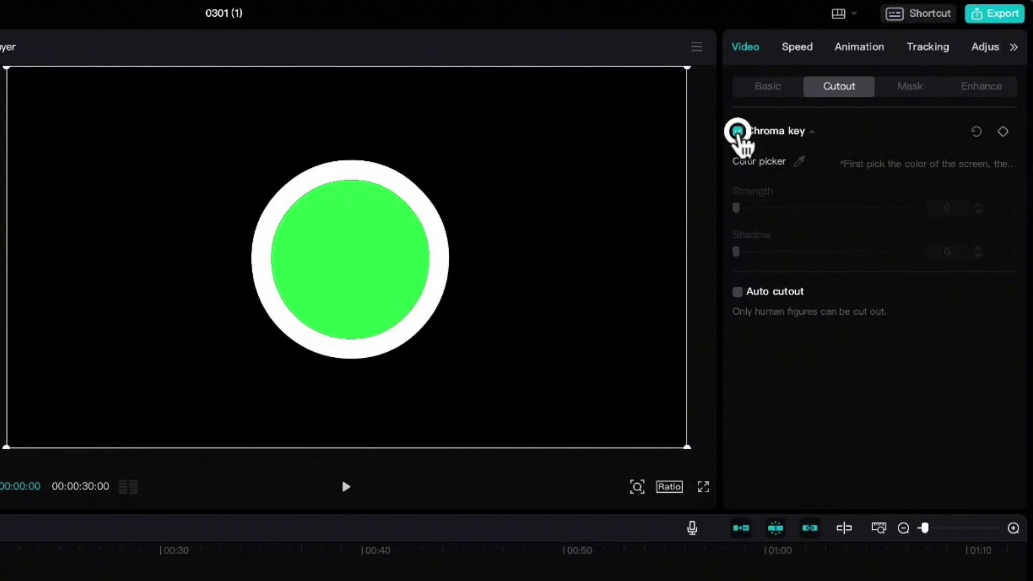
{"action": "left_click", "coordinate": [799, 162]}
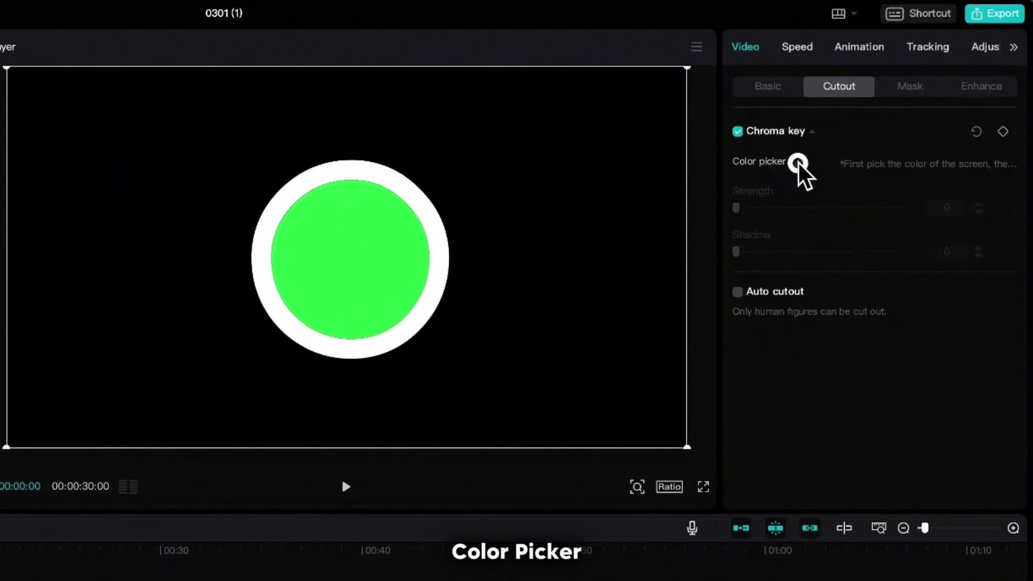
{"action": "left_click", "coordinate": [372, 276]}
{"action": "left_click_drag", "start_coordinate": [737, 209], "coordinate": [914, 207]}
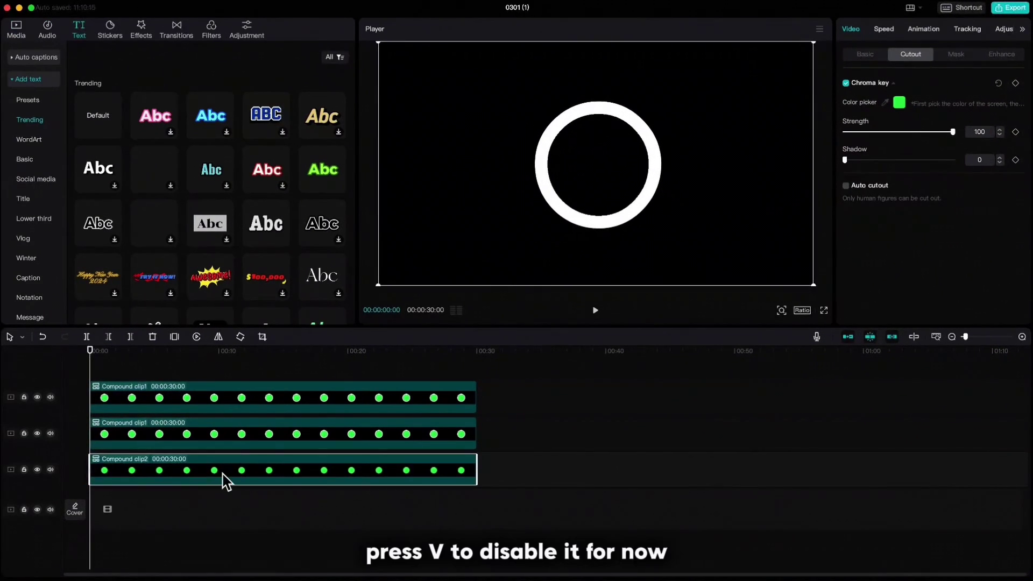
Deactivate the bottom and middle compound clips
{"action": "key", "text": "v"}
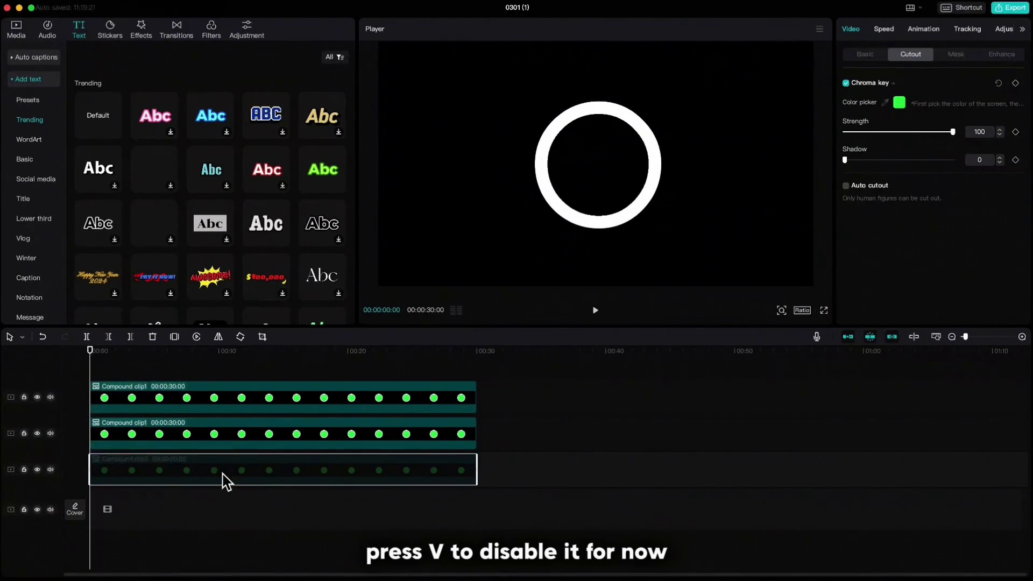
{"action": "left_click", "coordinate": [231, 439]}
{"action": "key", "text": "v"}
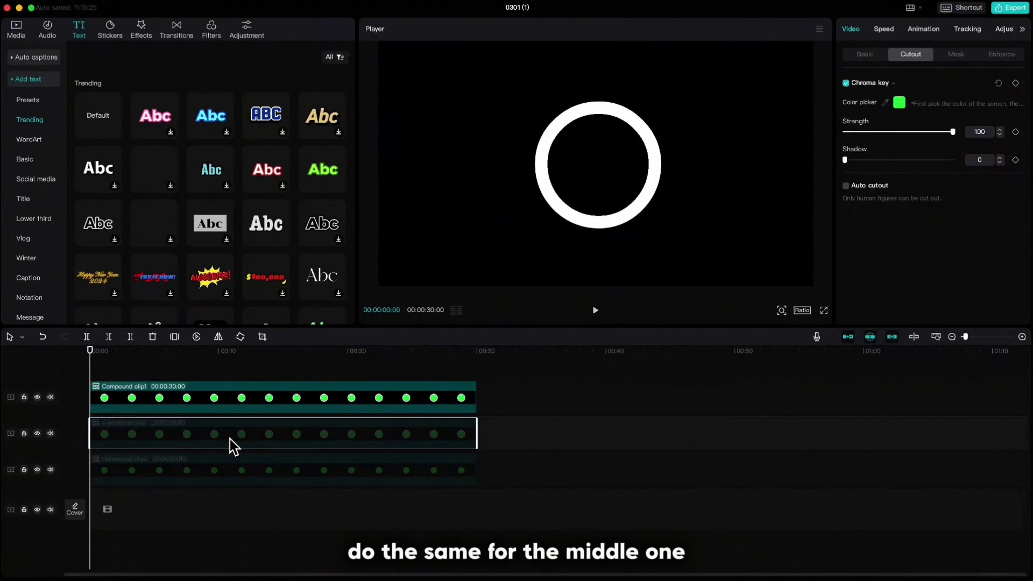
Apply a Horizontal mask rotated to 90° to the top compound clip, keeping the ring's right half, and deactivate that clip
{"action": "left_click", "coordinate": [222, 399]}
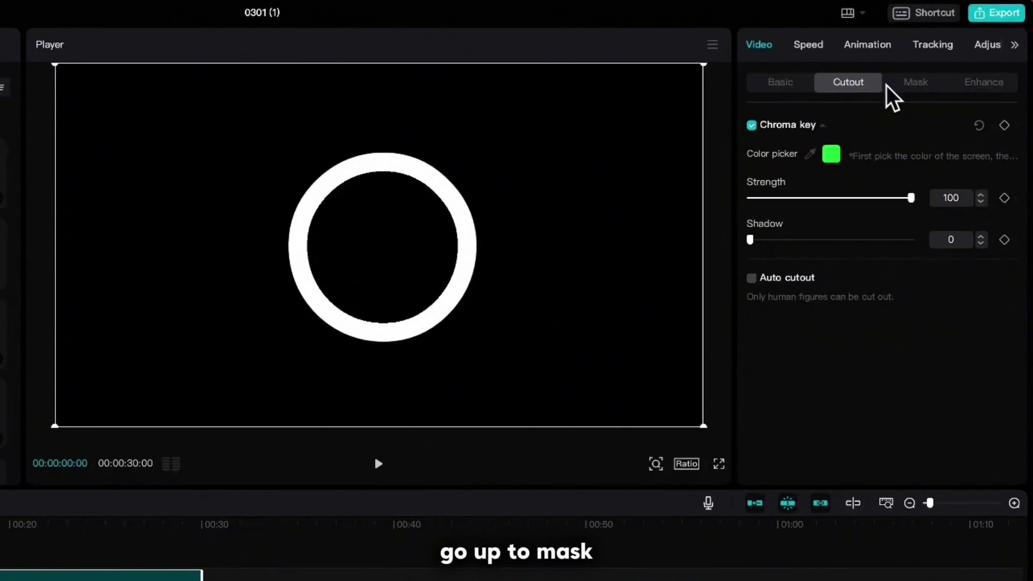
{"action": "left_click", "coordinate": [912, 82]}
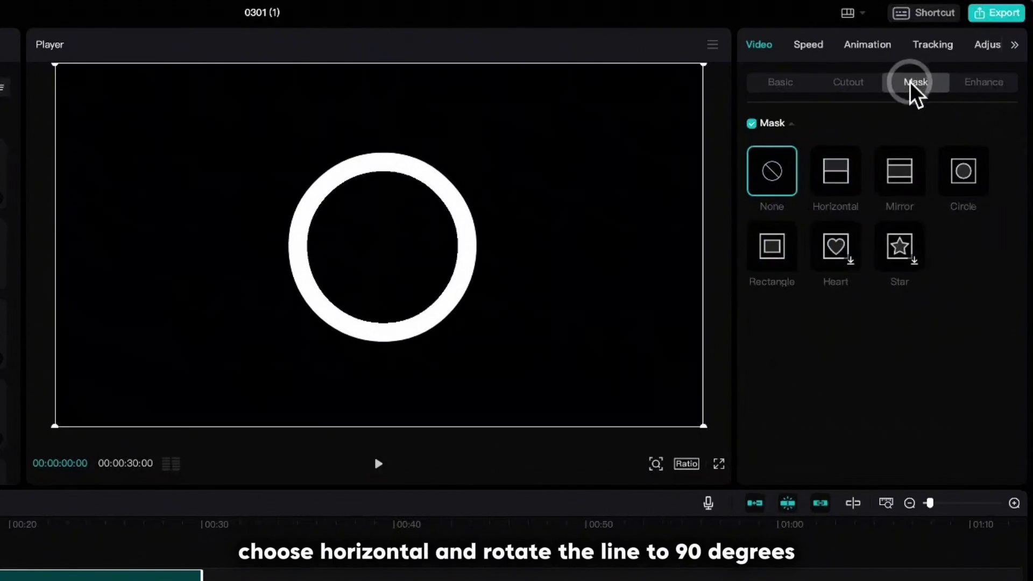
{"action": "left_click", "coordinate": [852, 181]}
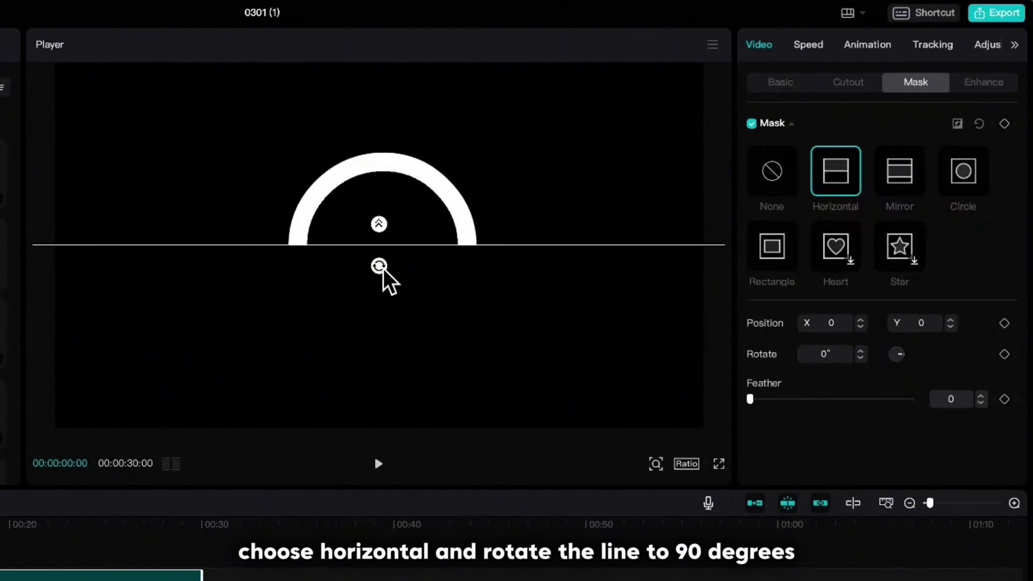
{"action": "left_click_drag", "start_coordinate": [380, 266], "coordinate": [323, 251]}
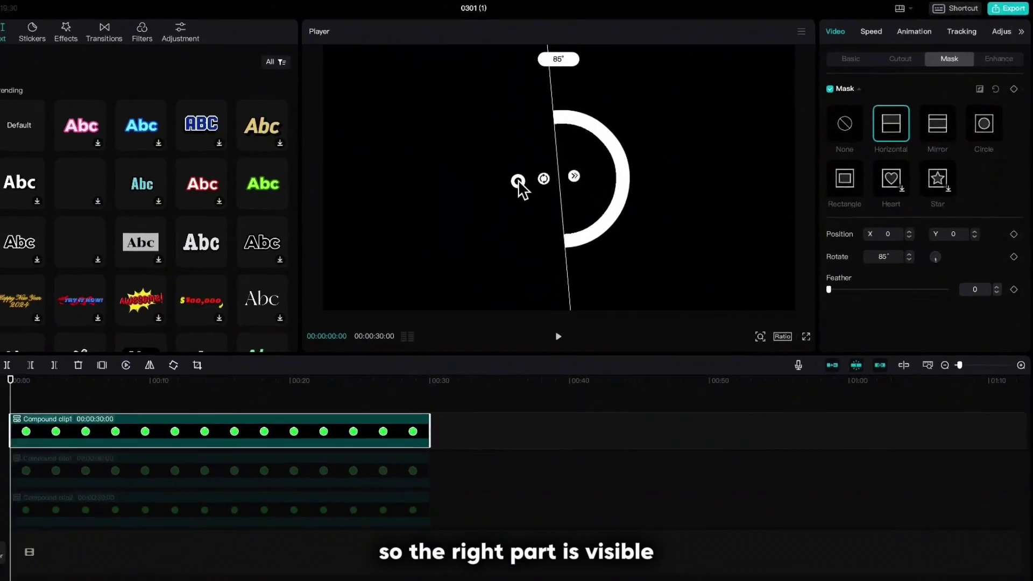
{"action": "left_click_drag", "start_coordinate": [518, 181], "coordinate": [520, 182]}
{"action": "key", "text": "v"}
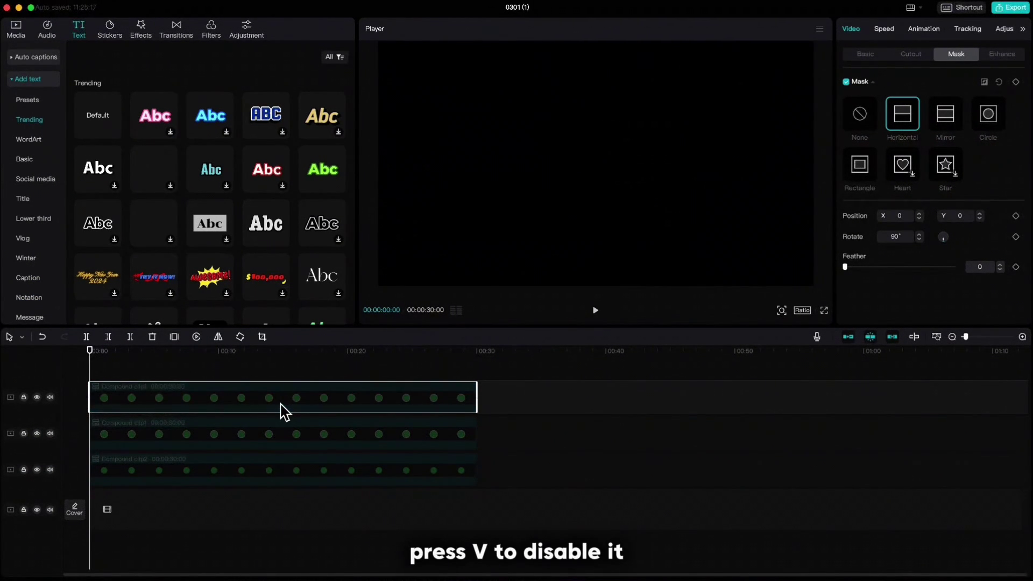
Reactivate the middle compound clip and give it a Horizontal mask rotated to -90°, keeping the ring's left half
{"action": "left_click", "coordinate": [273, 437]}
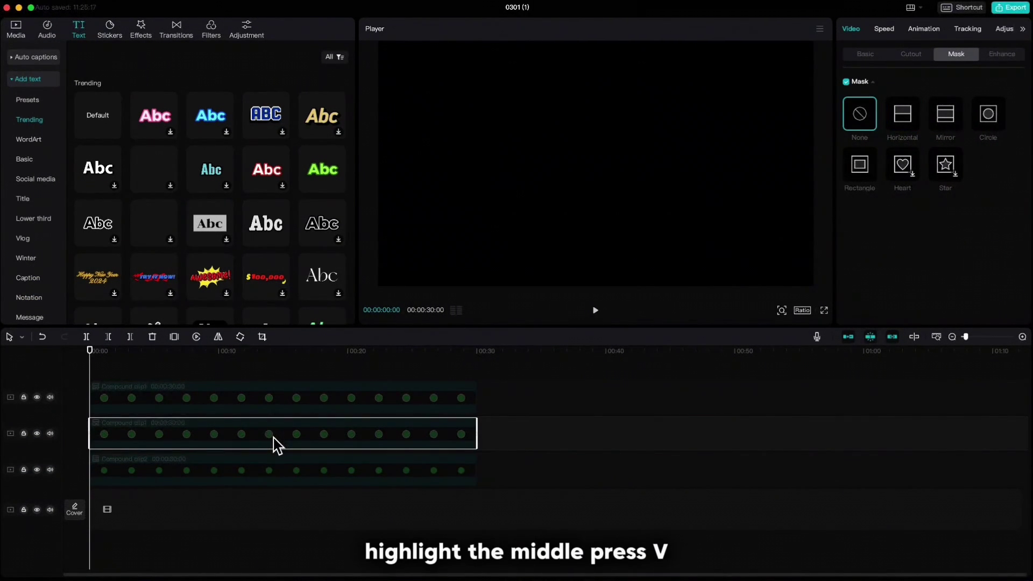
{"action": "key", "text": "v"}
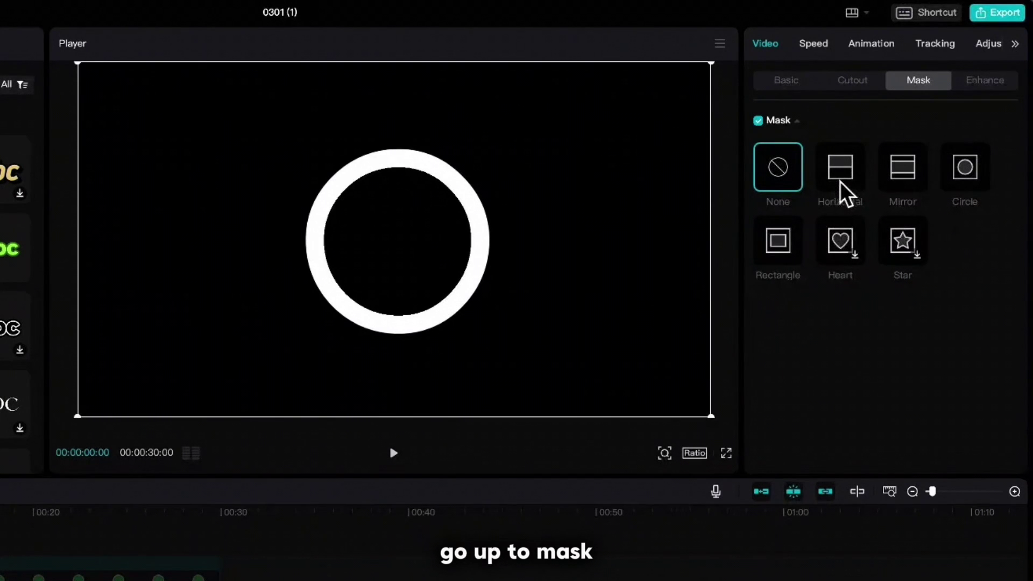
{"action": "left_click", "coordinate": [843, 185]}
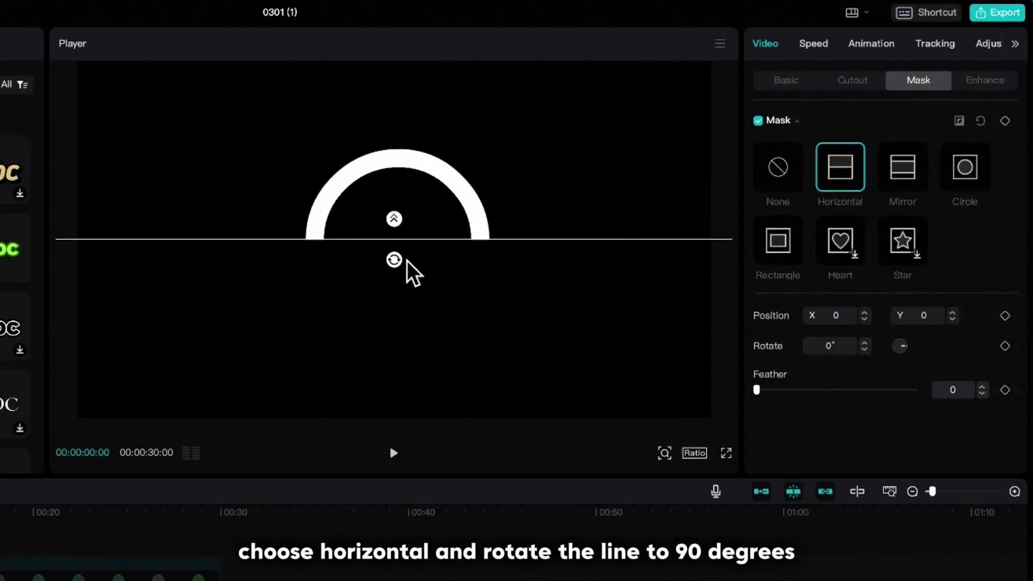
{"action": "left_click_drag", "start_coordinate": [393, 260], "coordinate": [419, 249]}
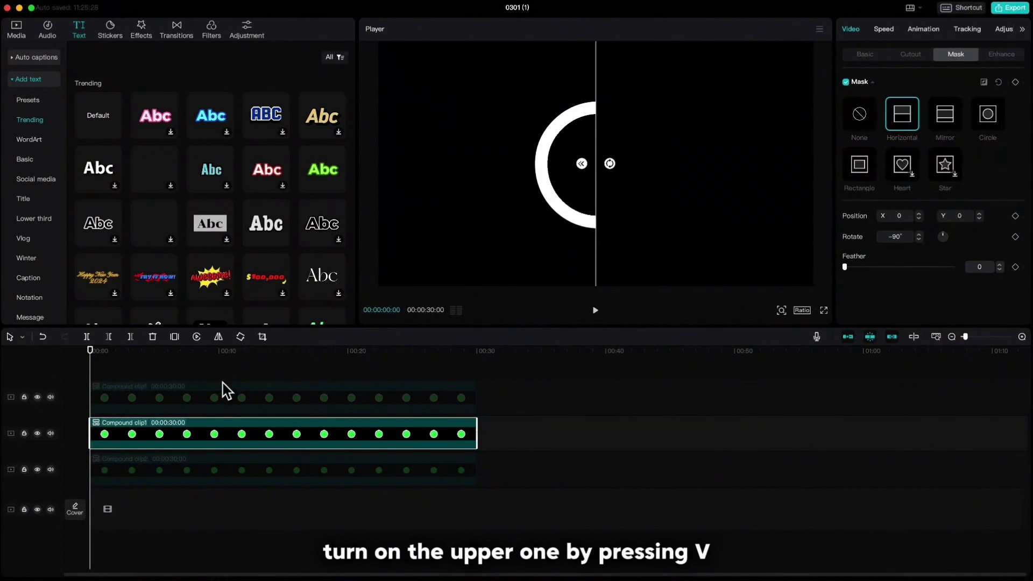
Reactivate the top compound clip and keyframe its mask rotation from the clip's start to 450° at 00:00:30:00
{"action": "left_click", "coordinate": [216, 398]}
{"action": "key", "text": "v"}
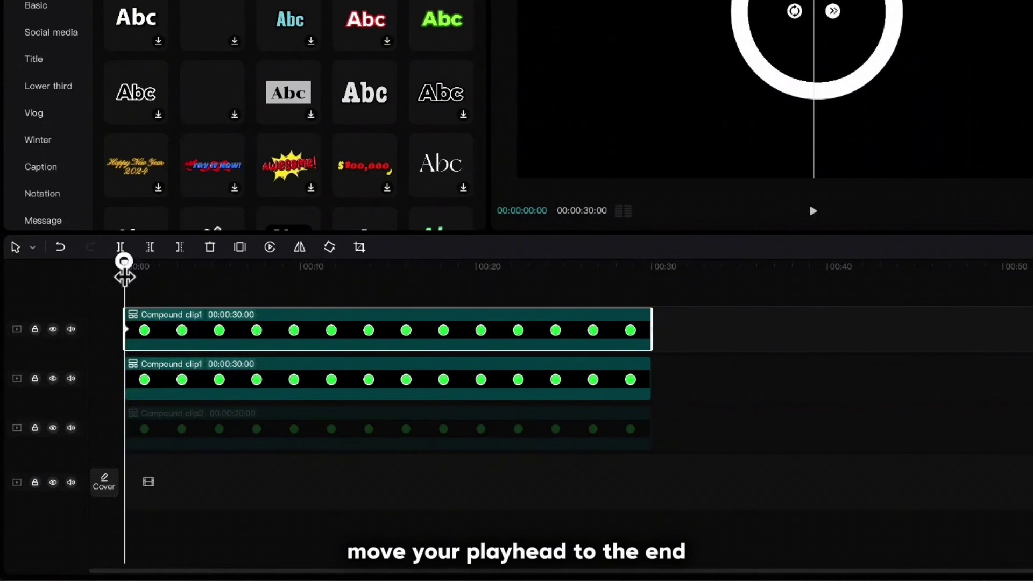
{"action": "left_click_drag", "start_coordinate": [124, 277], "coordinate": [651, 293]}
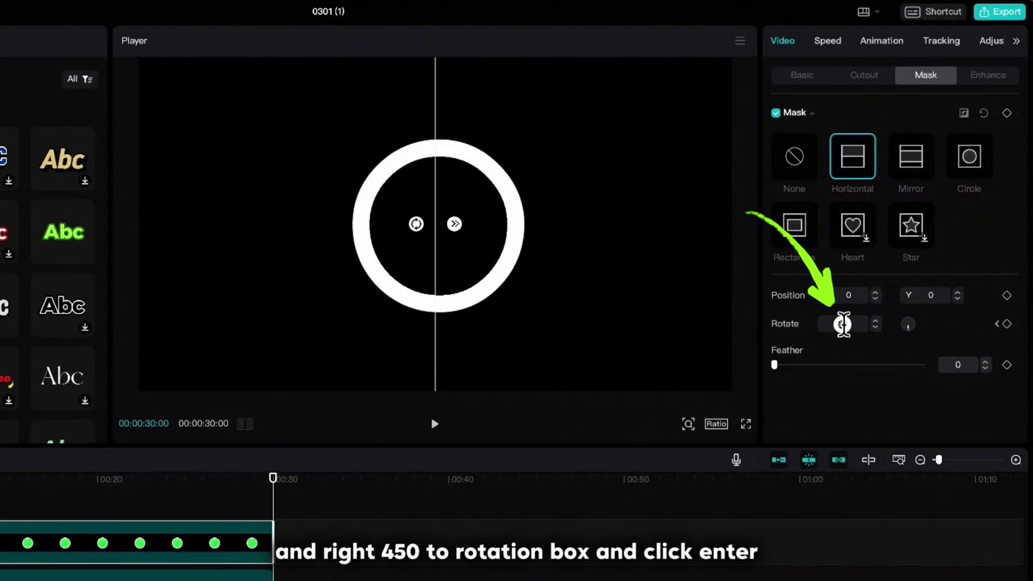
{"action": "left_click", "coordinate": [843, 324]}
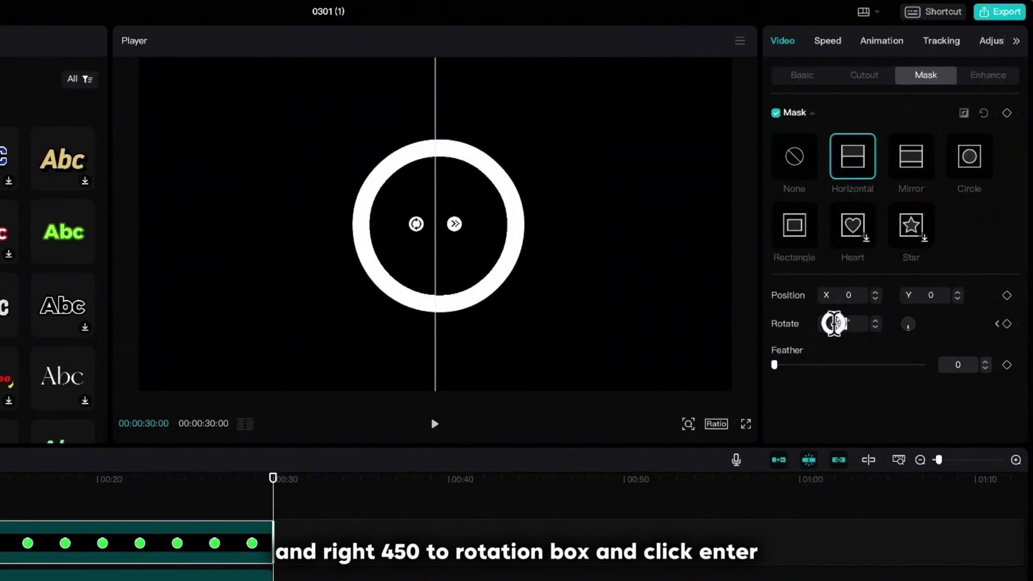
{"action": "type", "text": "450"}
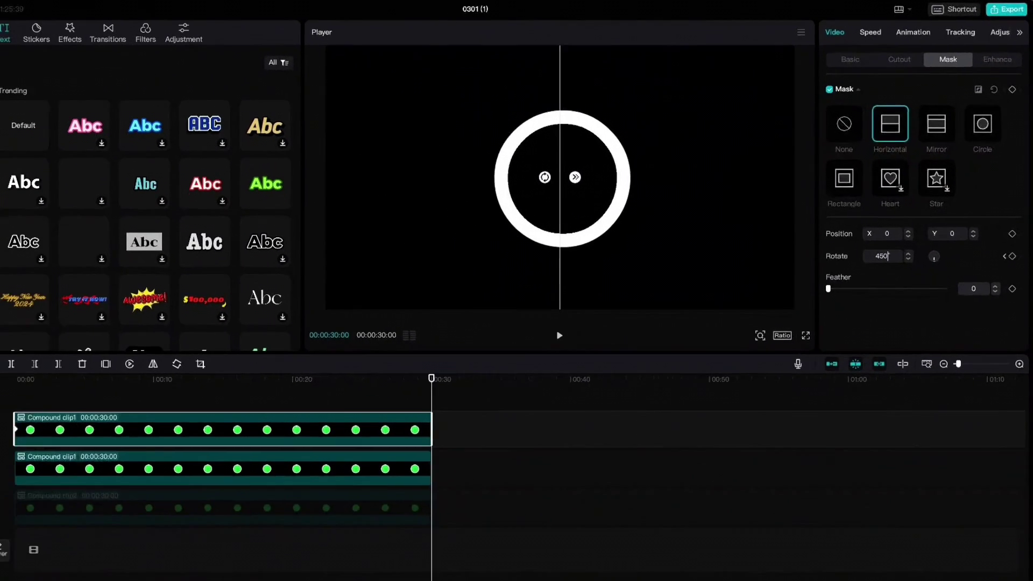
{"action": "key", "text": "Return"}
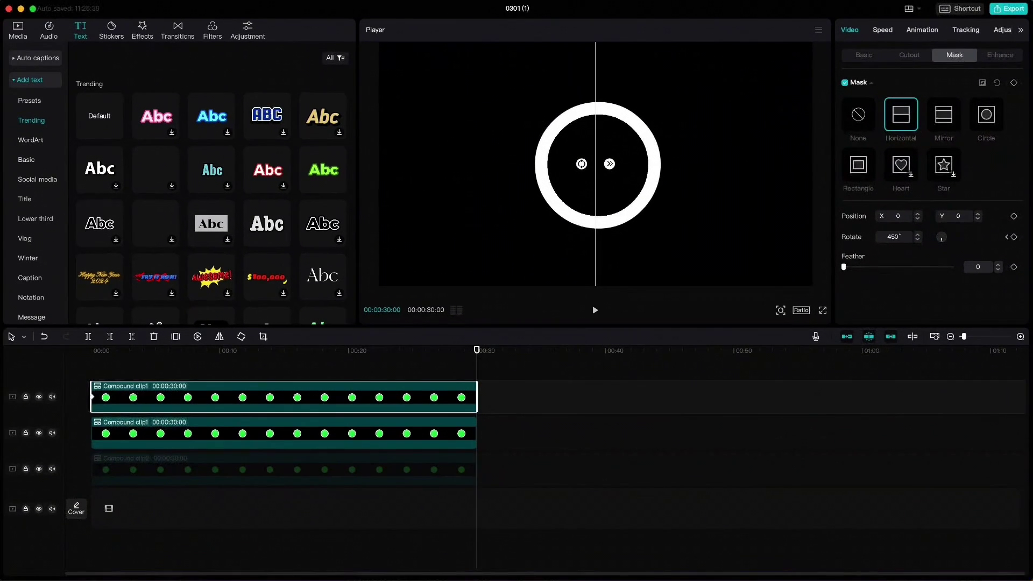
Split the middle compound clip at 00:00:15:02 and delete the part after the cut
{"action": "left_click_drag", "start_coordinate": [476, 355], "coordinate": [285, 368]}
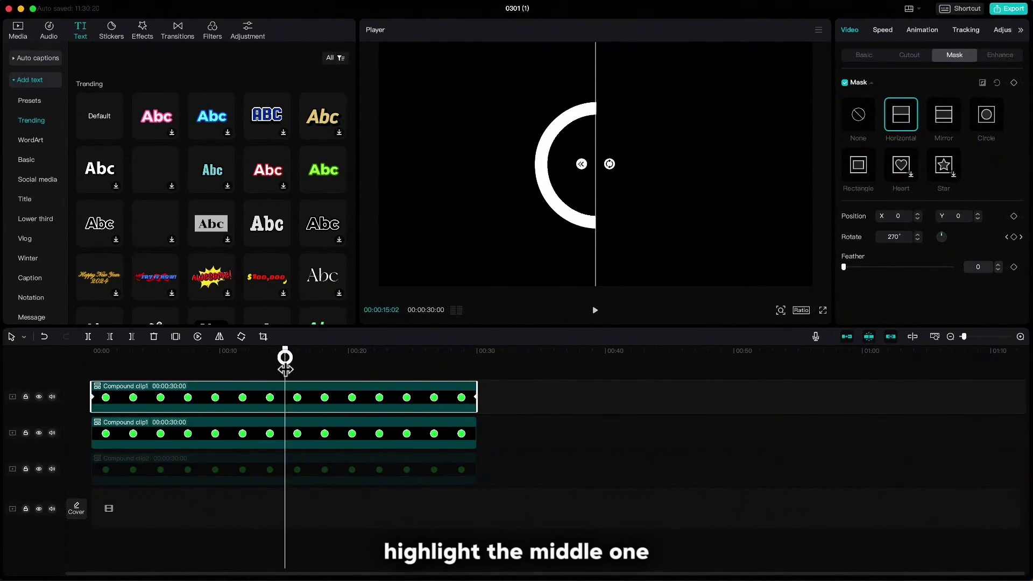
{"action": "left_click", "coordinate": [300, 434]}
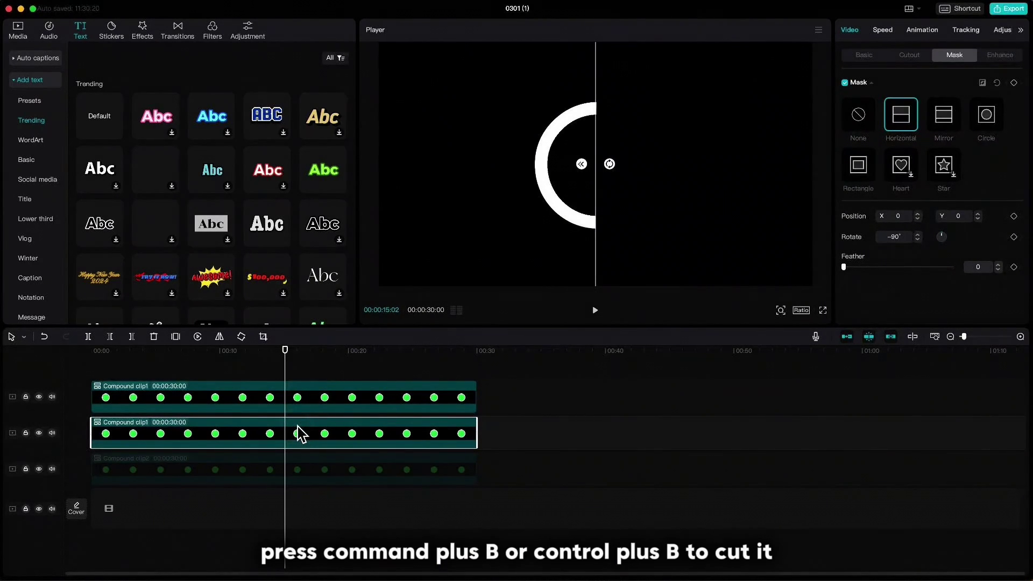
{"action": "key", "text": "super+b"}
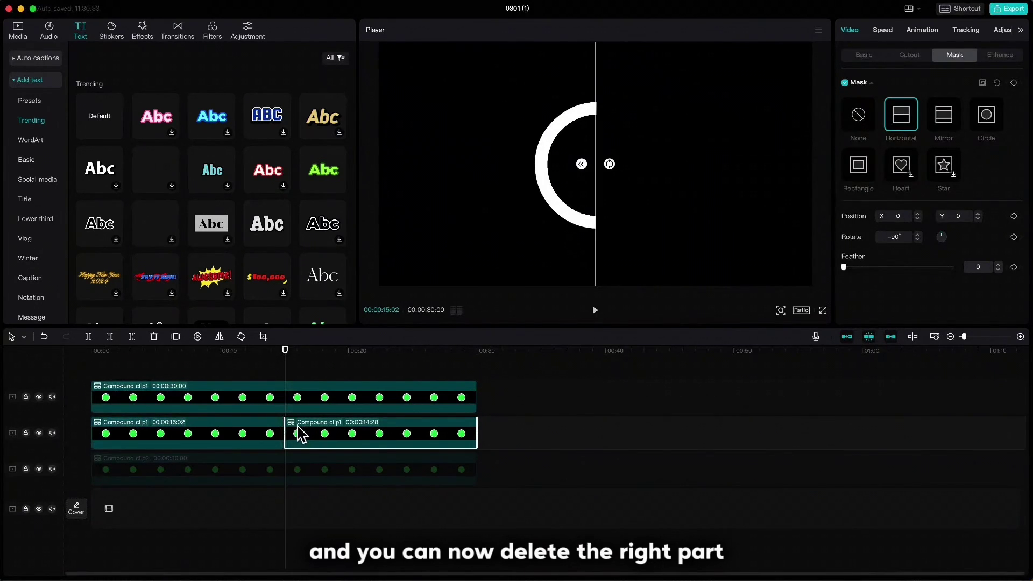
{"action": "key", "text": "Delete"}
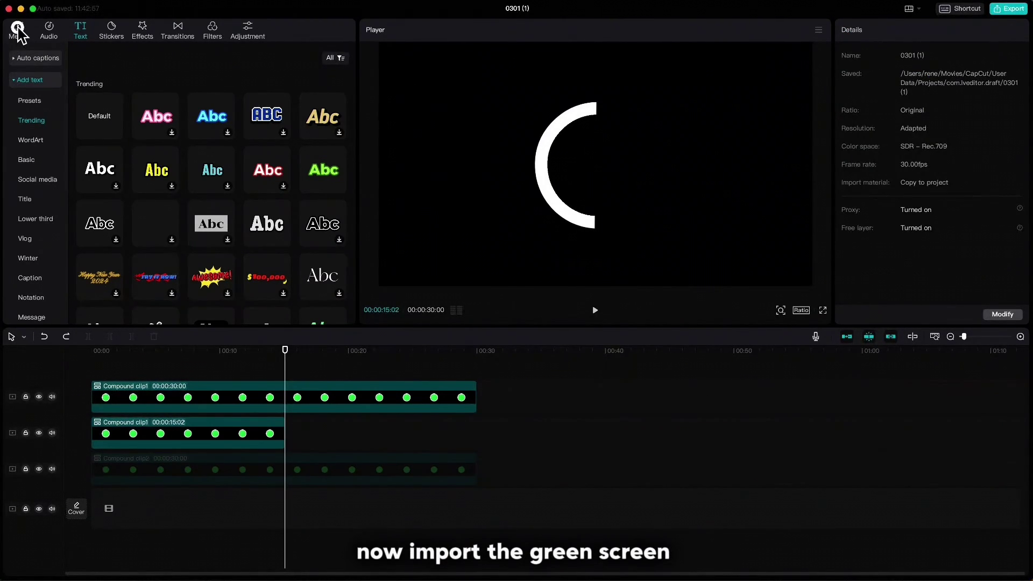
Place GREENSCREEN.jpeg on the main track, extend it to 30 seconds and scale it up to fill the whole frame
{"action": "left_click", "coordinate": [18, 30]}
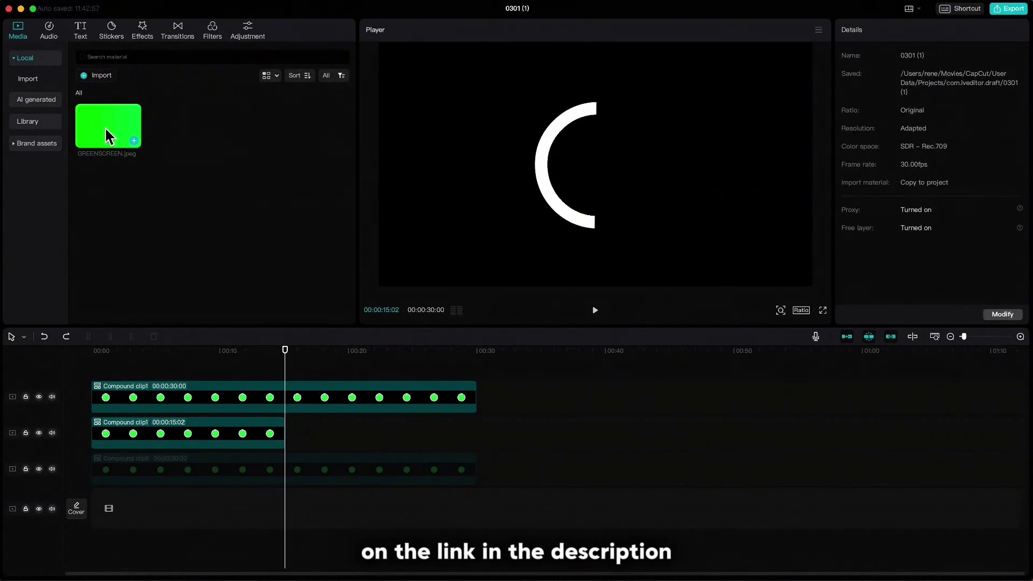
{"action": "left_click_drag", "start_coordinate": [106, 129], "coordinate": [92, 508]}
{"action": "left_click_drag", "start_coordinate": [157, 508], "coordinate": [477, 508]}
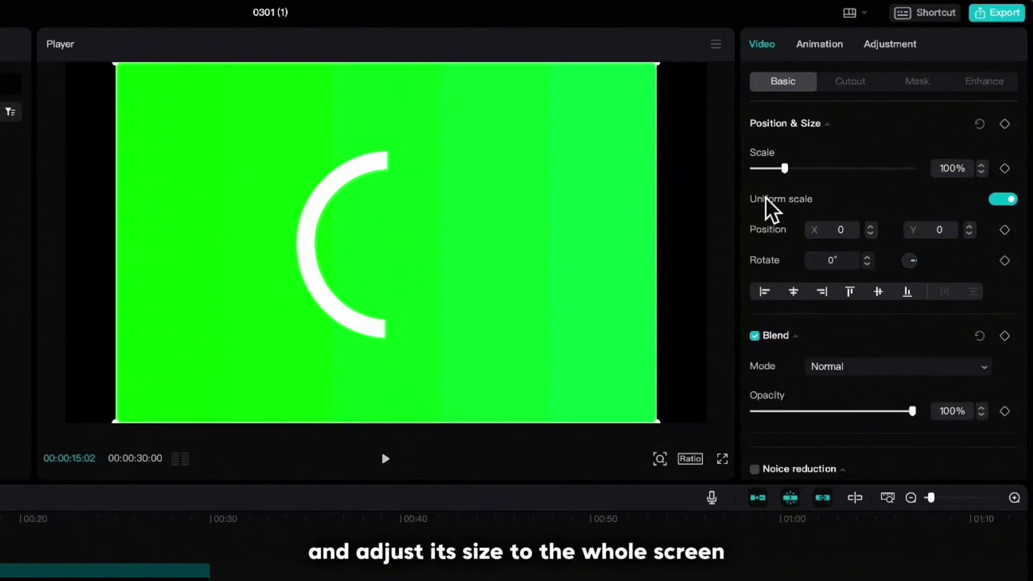
{"action": "left_click_drag", "start_coordinate": [786, 169], "coordinate": [791, 169]}
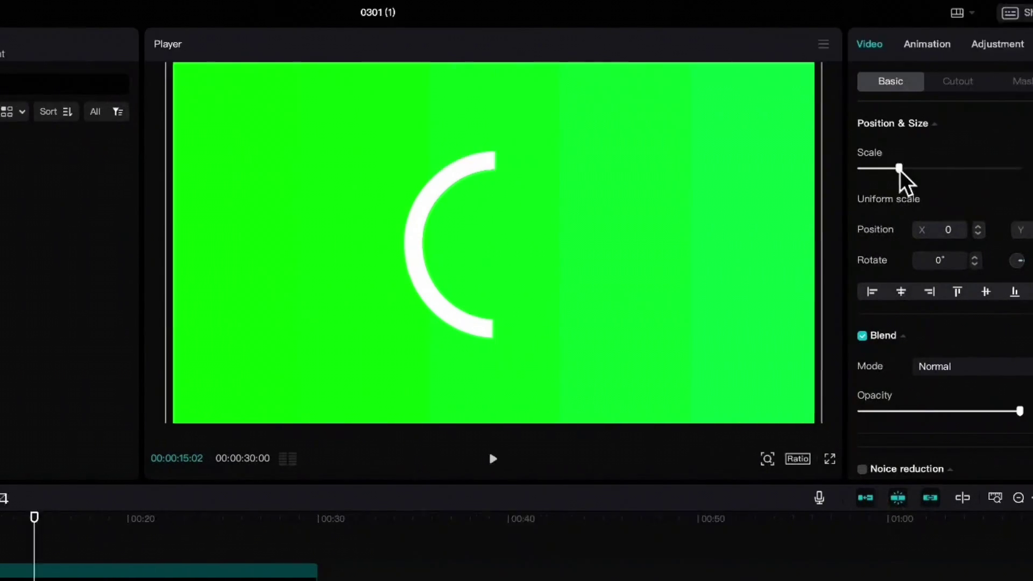
Add a default text "O" at 00:00:15:02, enlarge it to cover the ring, and extend its clip to the 30-second end
{"action": "left_click", "coordinate": [119, 44]}
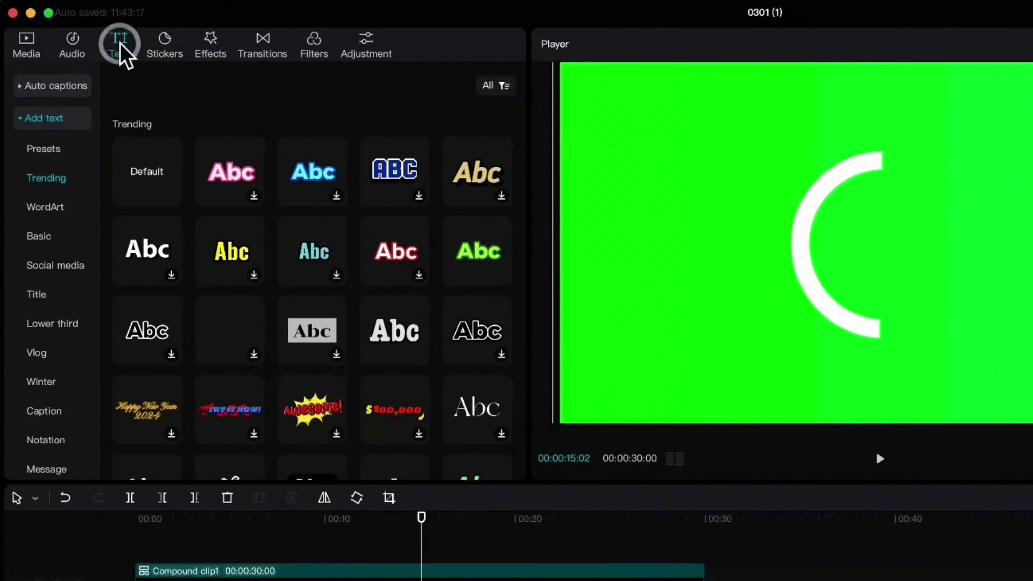
{"action": "left_click", "coordinate": [171, 196]}
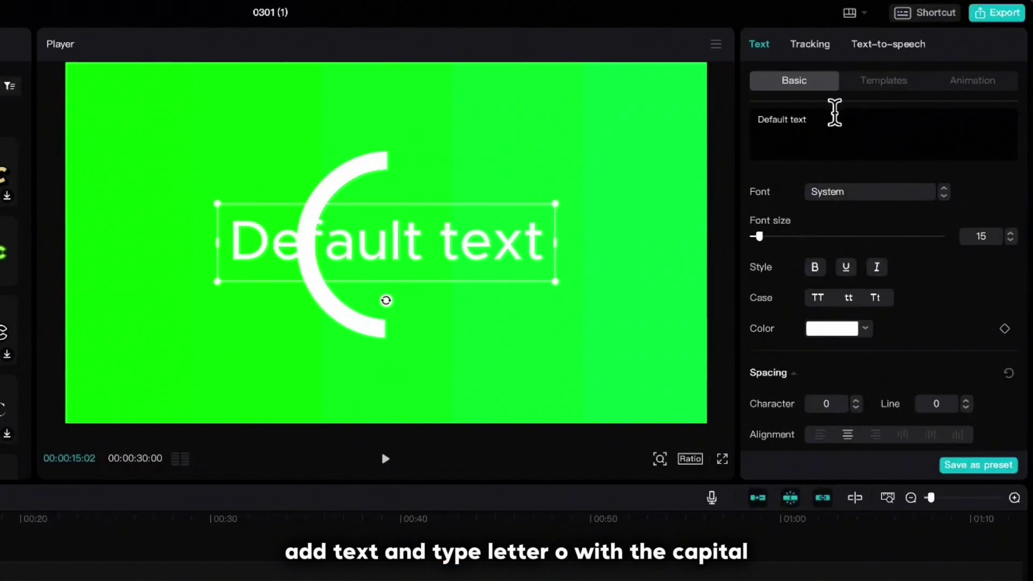
{"action": "left_click", "coordinate": [835, 108]}
{"action": "type", "text": "O"}
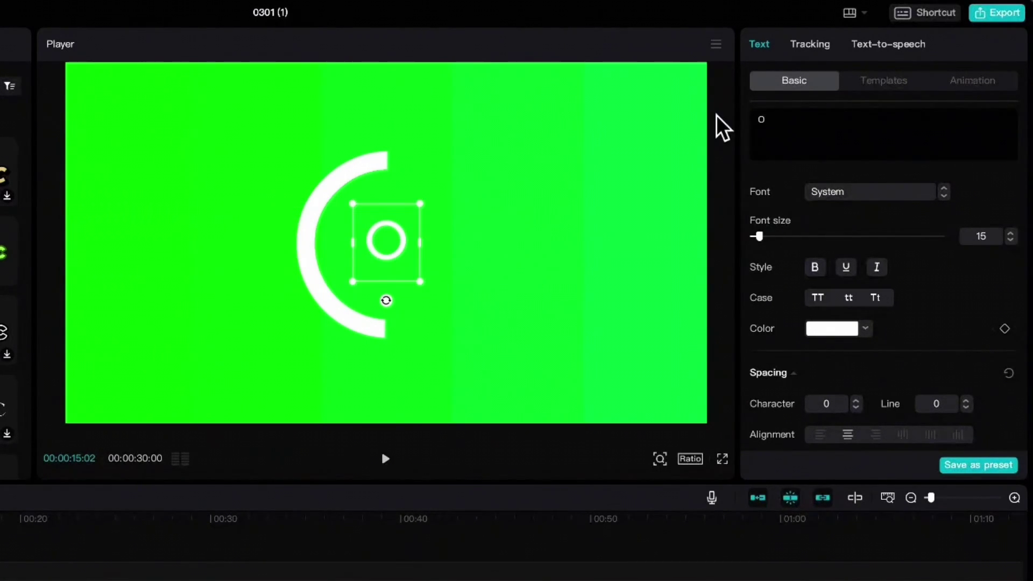
{"action": "left_click_drag", "start_coordinate": [425, 205], "coordinate": [695, 67]}
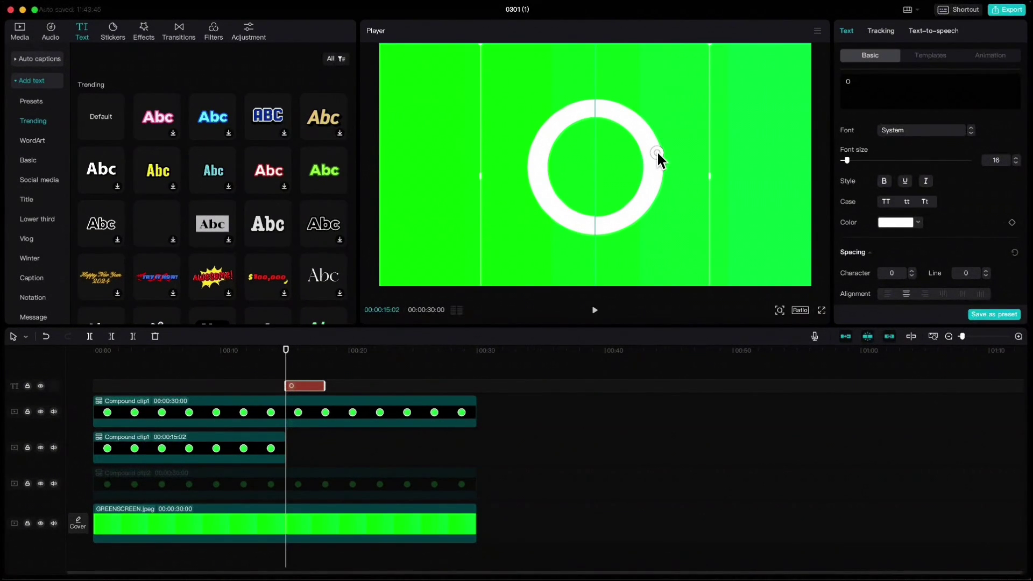
{"action": "left_click_drag", "start_coordinate": [325, 386], "coordinate": [476, 388]}
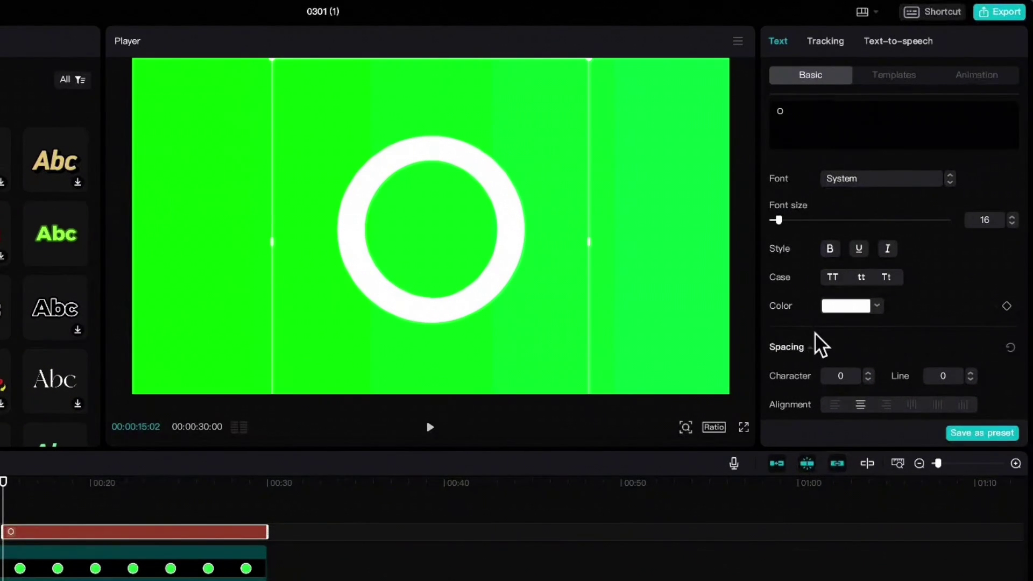
Recolor the "O" text with a green sampled from the green screen background
{"action": "left_click", "coordinate": [863, 267]}
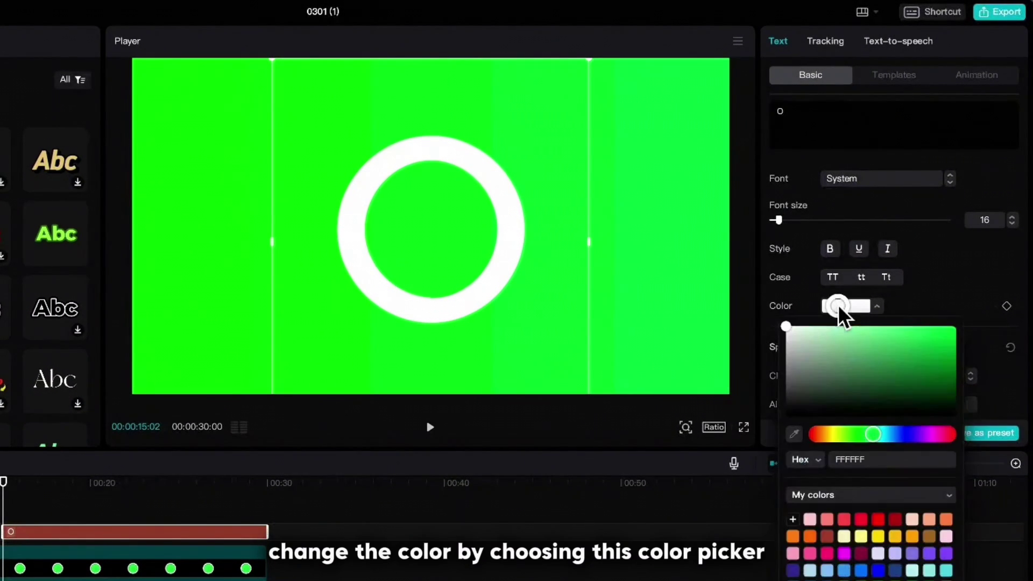
{"action": "left_click", "coordinate": [794, 434]}
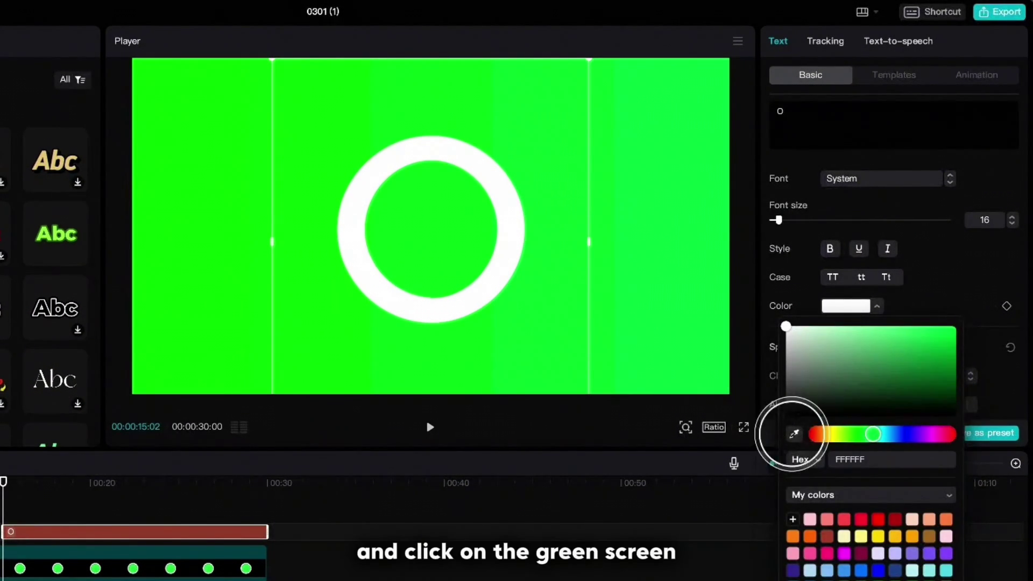
{"action": "left_click", "coordinate": [679, 359]}
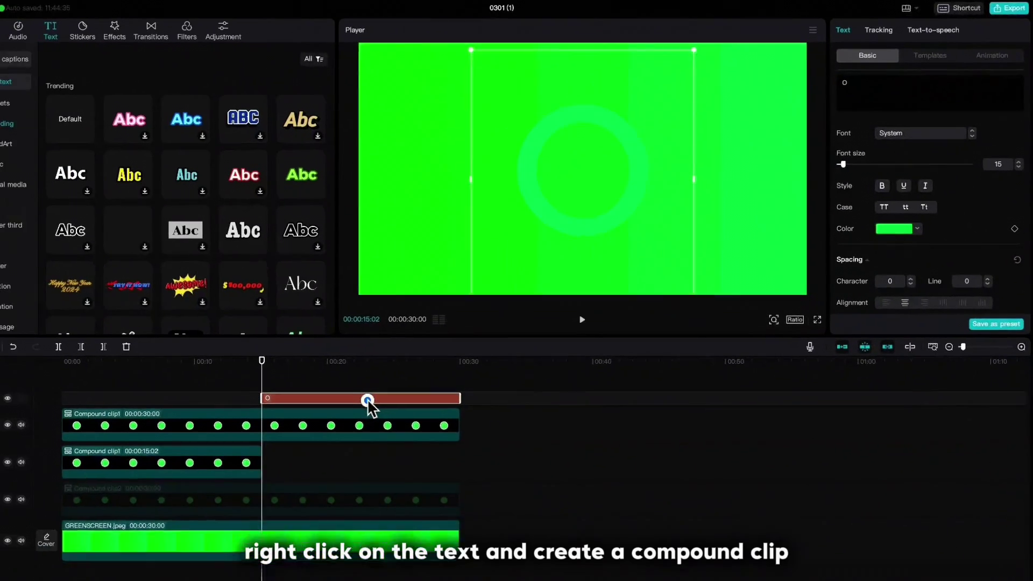
Convert the green "O" text into a compound clip and apply a Horizontal mask rotated to 90°, keeping its right half
{"action": "right_click", "coordinate": [144, 531]}
{"action": "left_click", "coordinate": [412, 509]}
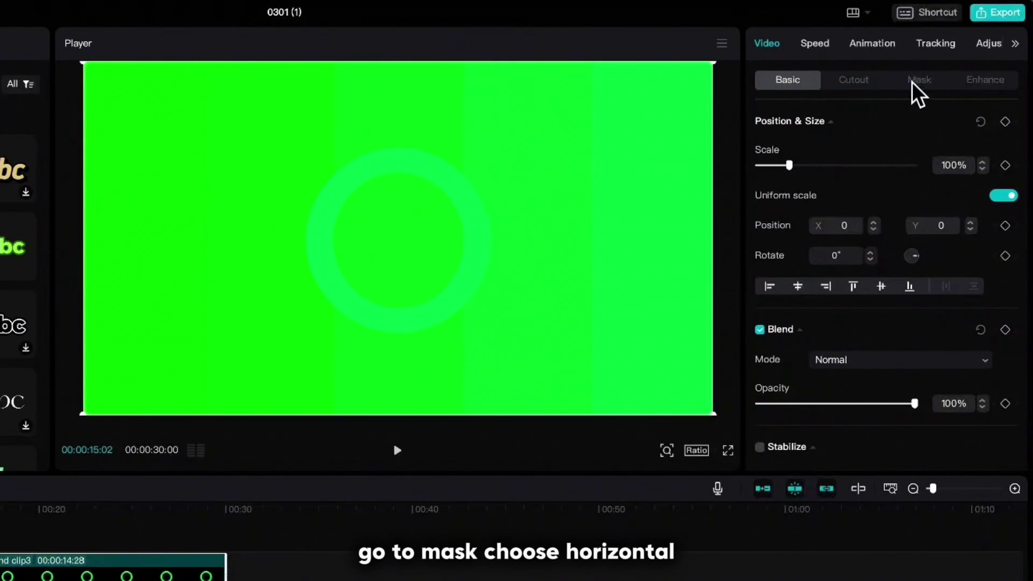
{"action": "left_click", "coordinate": [918, 81]}
{"action": "left_click", "coordinate": [842, 170]}
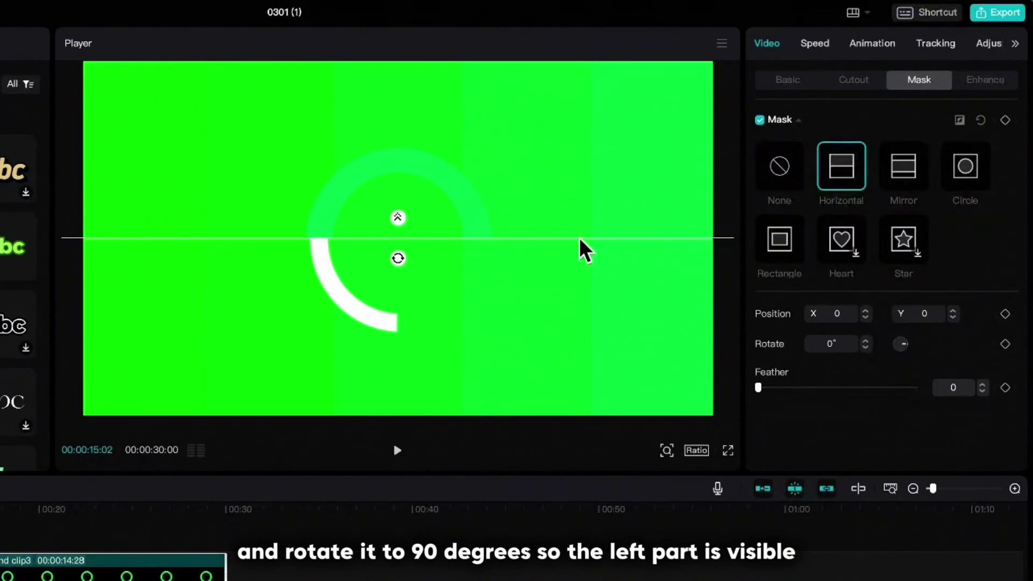
{"action": "left_click_drag", "start_coordinate": [403, 268], "coordinate": [321, 236]}
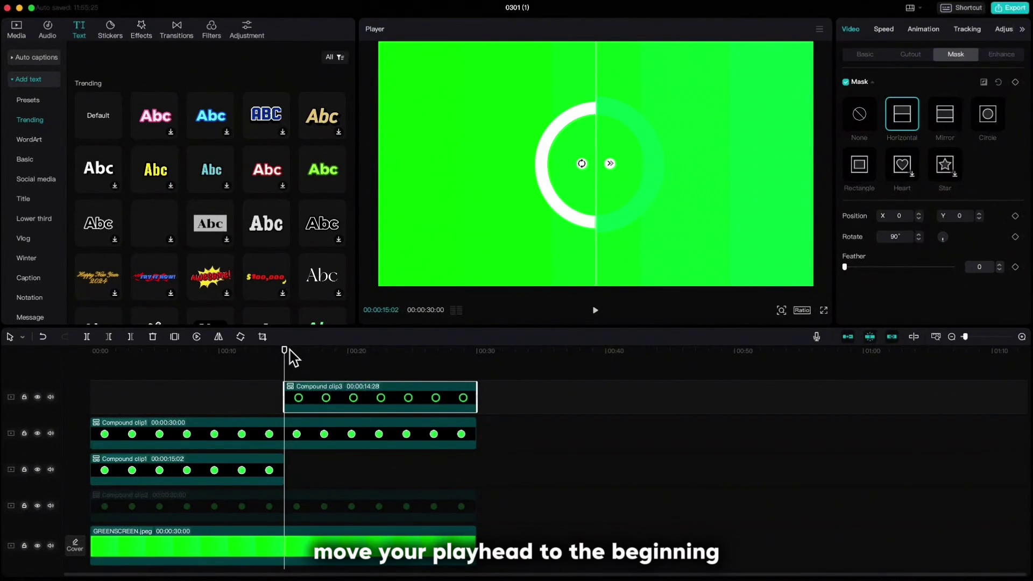
Add a default text clip reading "30" at the start of the timeline
{"action": "left_click_drag", "start_coordinate": [284, 356], "coordinate": [100, 356]}
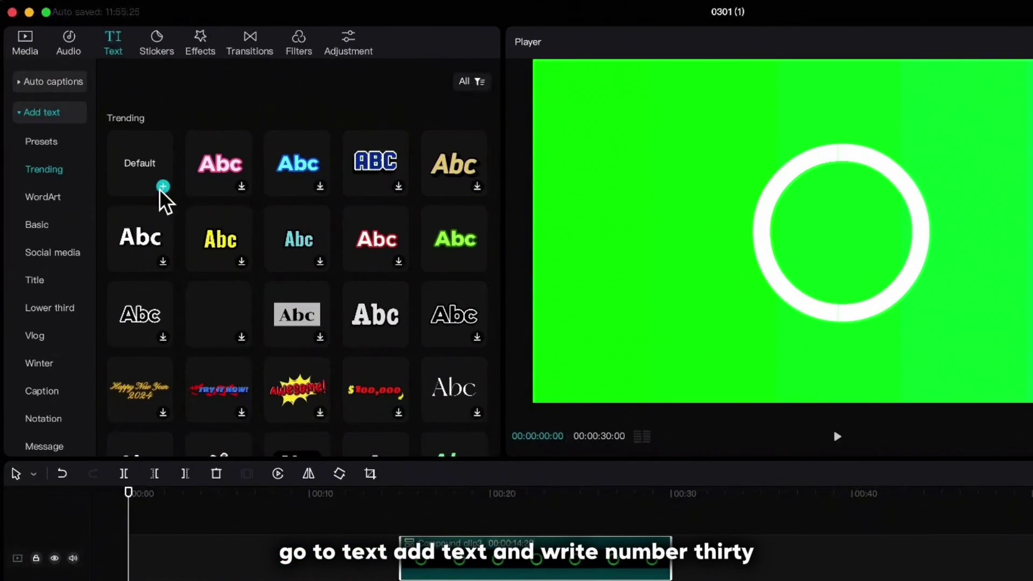
{"action": "left_click", "coordinate": [163, 187]}
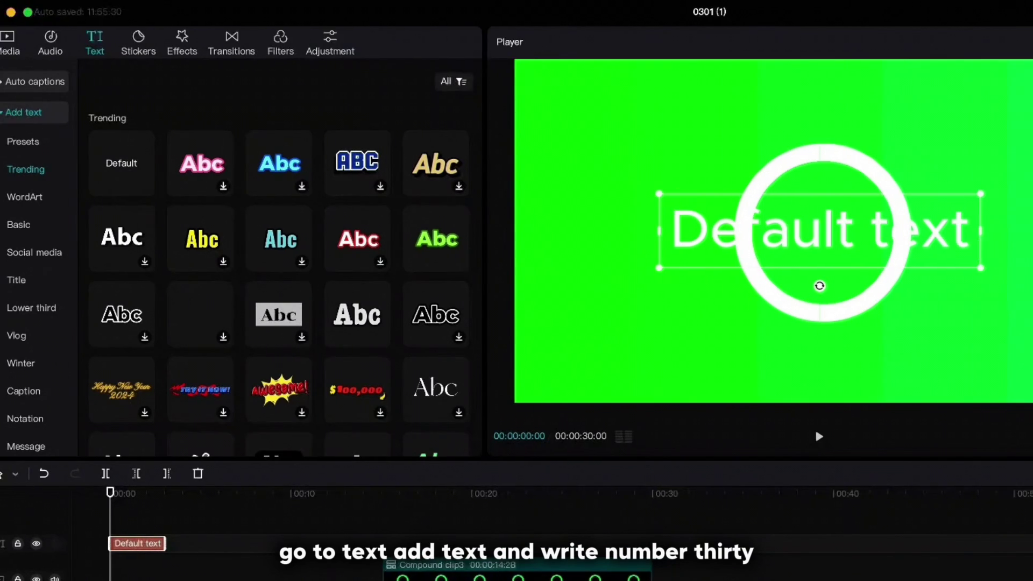
{"action": "left_click", "coordinate": [1032, 111]}
{"action": "type", "text": "30"}
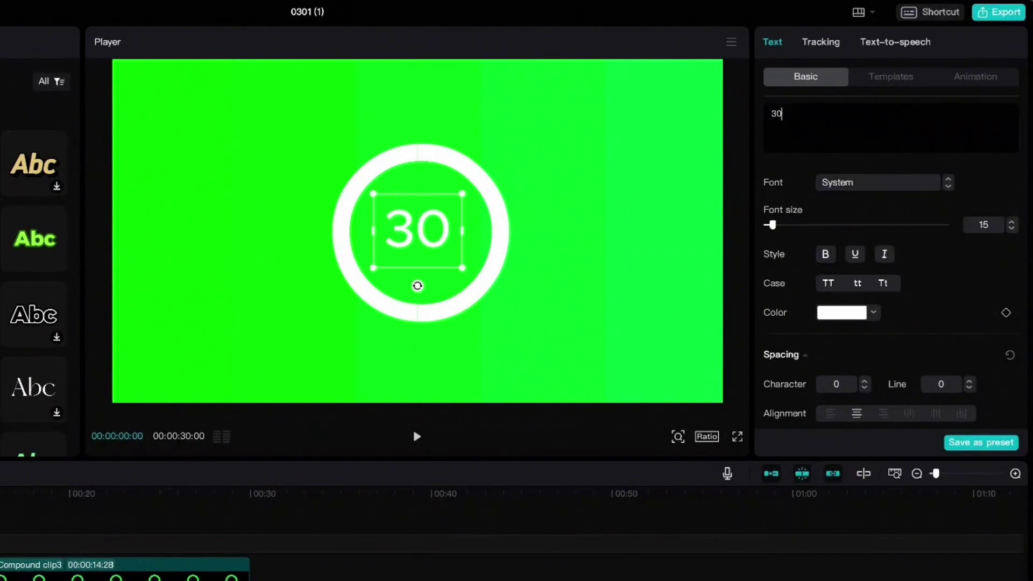
Set the "30" text to The Bold Font at size 19 and center it inside the ring
{"action": "left_click", "coordinate": [856, 183]}
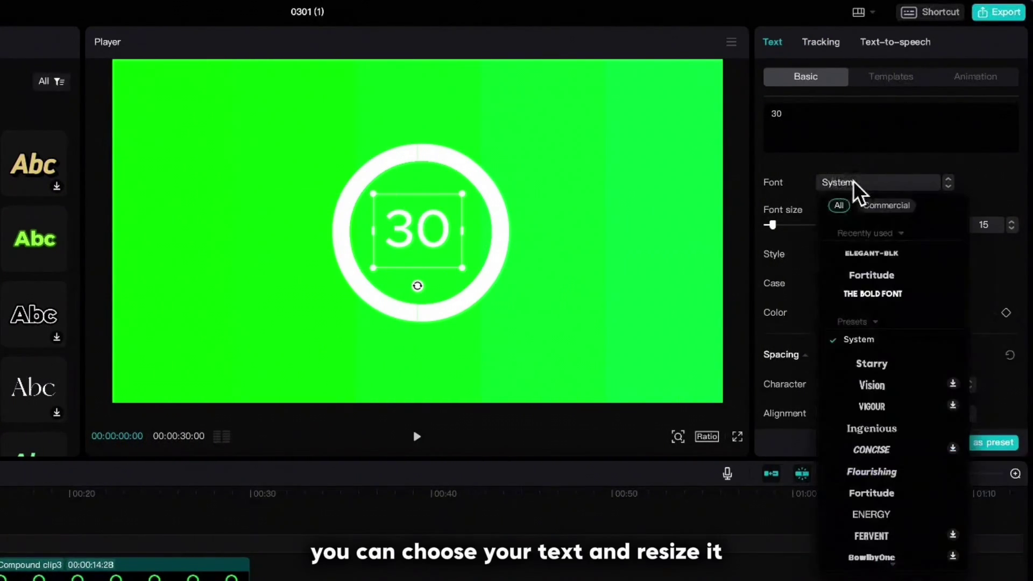
{"action": "left_click", "coordinate": [864, 294]}
{"action": "left_click", "coordinate": [1013, 222]}
{"action": "left_click", "coordinate": [1013, 222]}
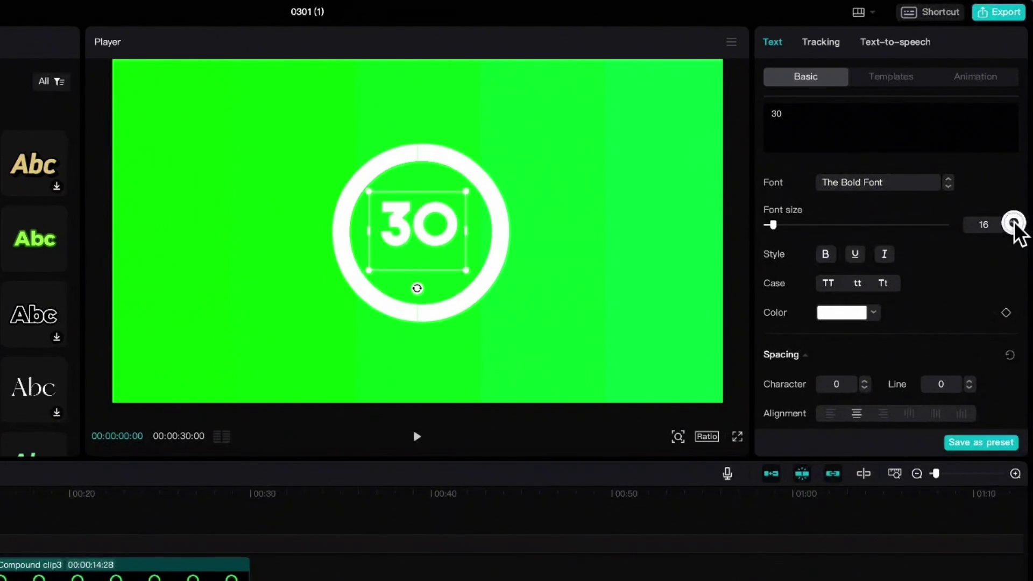
{"action": "left_click", "coordinate": [1013, 221]}
{"action": "left_click", "coordinate": [1013, 221]}
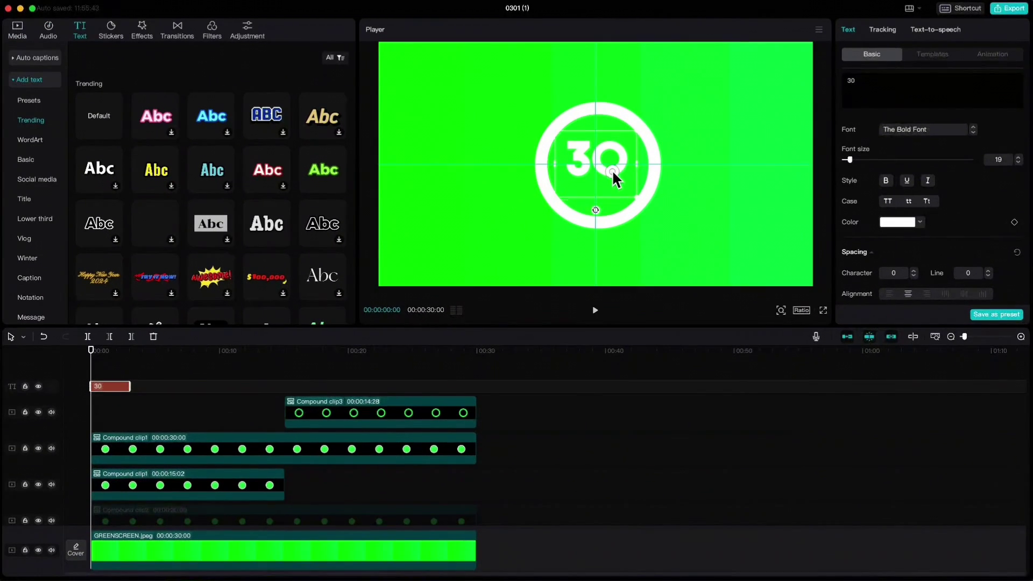
{"action": "left_click_drag", "start_coordinate": [612, 170], "coordinate": [611, 176]}
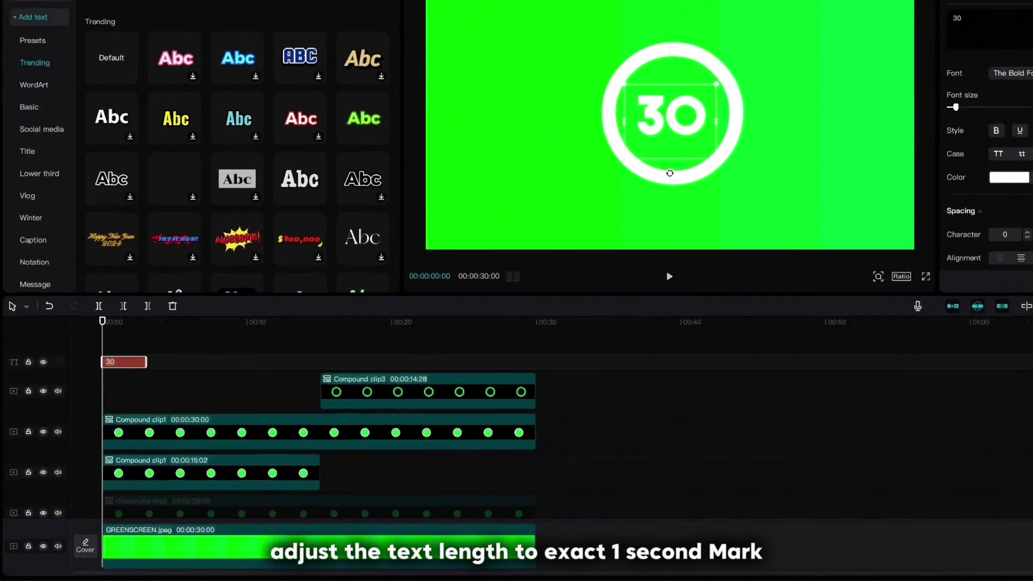
Shorten the "30" text clip so it ends exactly at the 1-second mark
{"action": "scroll", "coordinate": [964, 388], "scroll_direction": "up", "scroll_amount": 3}
{"action": "left_click_drag", "start_coordinate": [170, 387], "coordinate": [160, 386]}
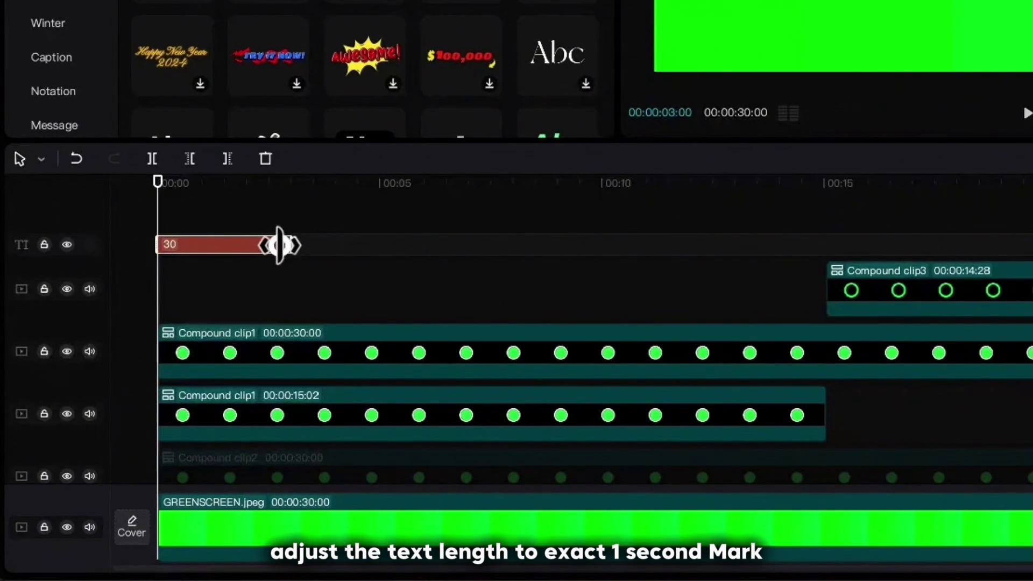
{"action": "left_click_drag", "start_coordinate": [278, 245], "coordinate": [204, 245]}
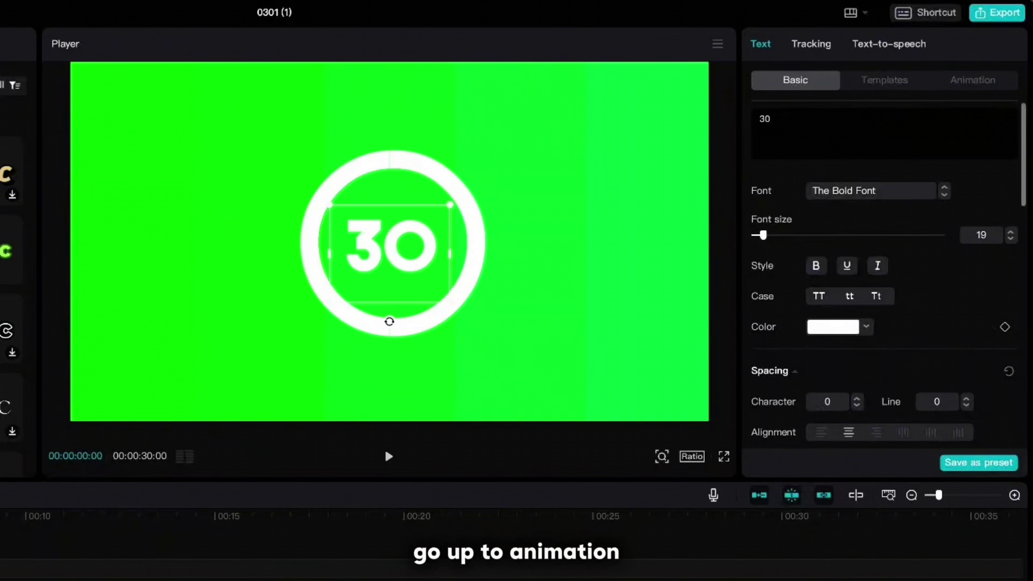
Apply the Fade Out exit animation to the "30" text with a duration of 0.3 s
{"action": "left_click", "coordinate": [977, 79]}
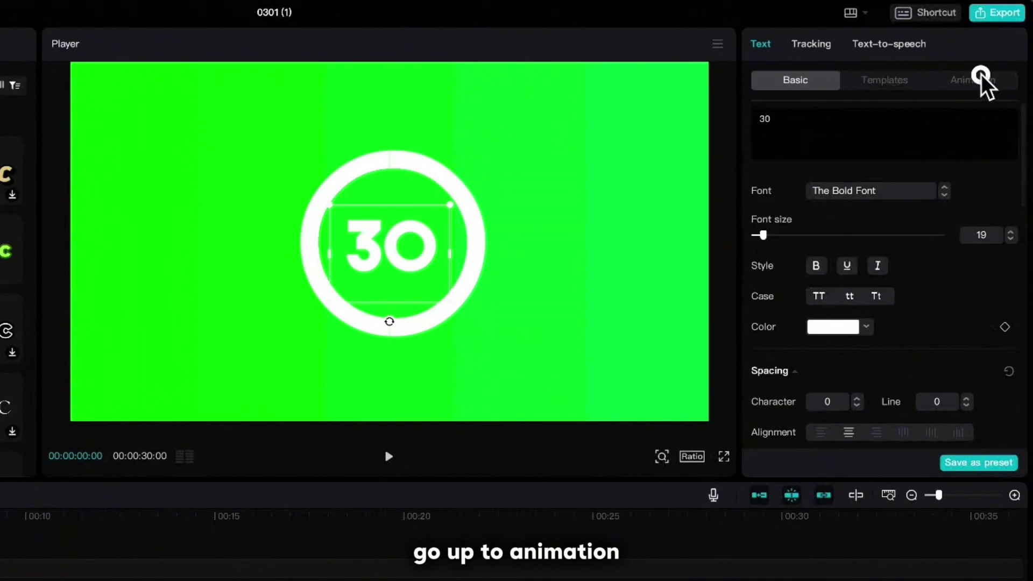
{"action": "left_click", "coordinate": [801, 123]}
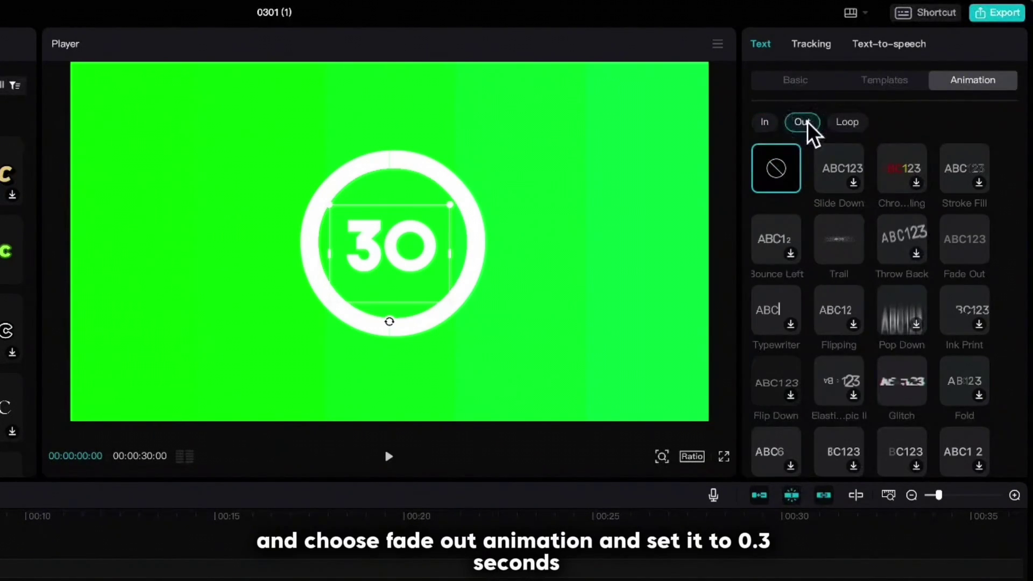
{"action": "left_click", "coordinate": [965, 238]}
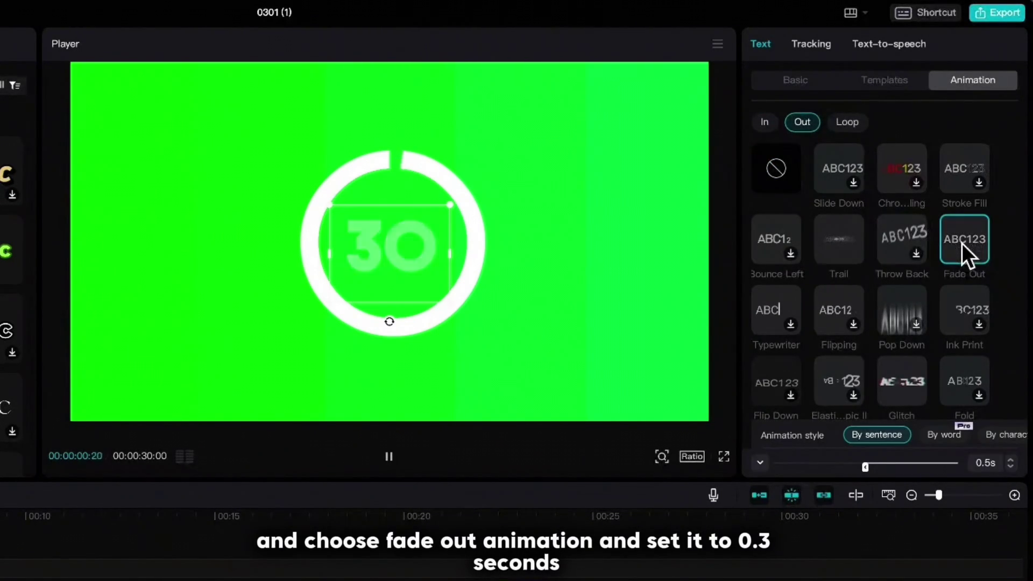
{"action": "left_click", "coordinate": [1008, 466]}
{"action": "left_click", "coordinate": [1008, 466]}
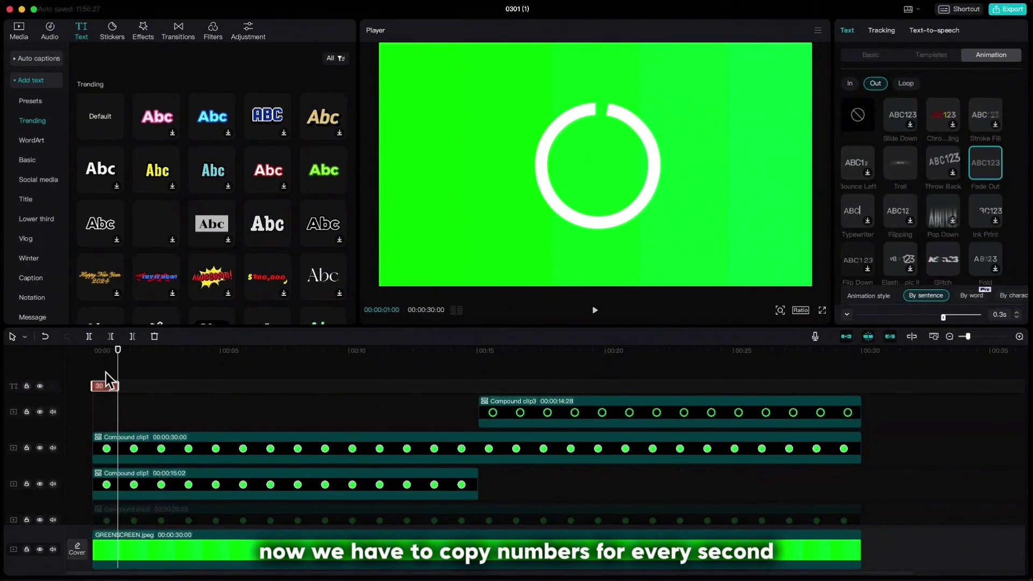
Paste copies of the "30" text clip at 1, 2 and 3 seconds and change them to 29, 28 and 27
{"action": "key", "text": "ctrl+v"}
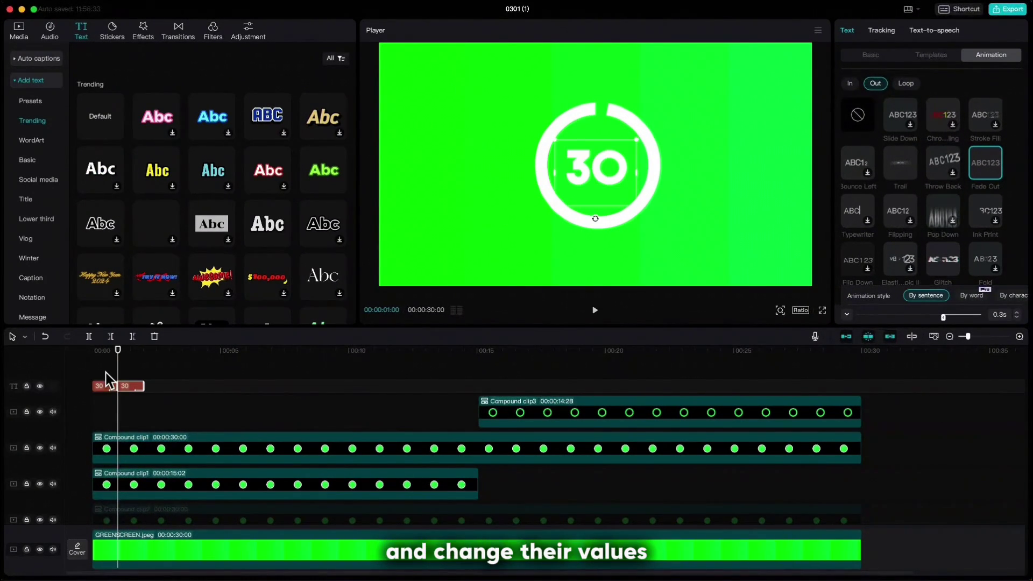
{"action": "left_click", "coordinate": [868, 55]}
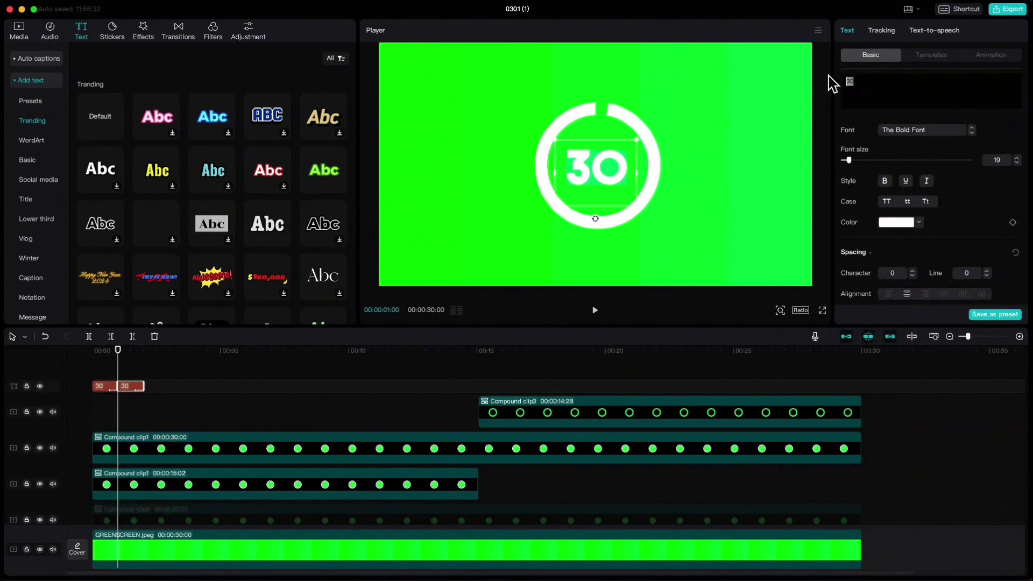
{"action": "type", "text": "29"}
{"action": "left_click", "coordinate": [138, 351]}
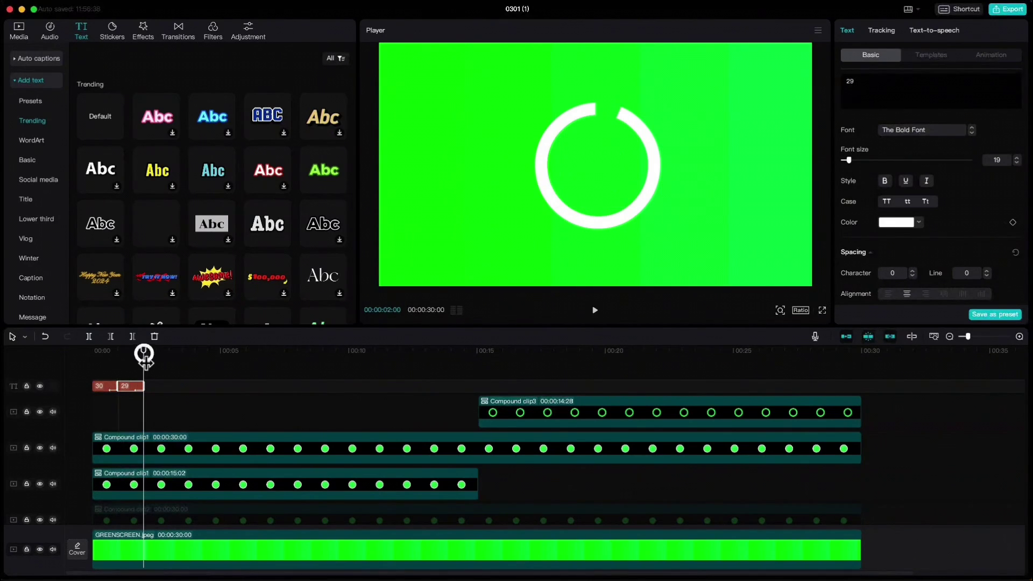
{"action": "key", "text": "ctrl+v"}
{"action": "triple_click", "coordinate": [851, 81]}
{"action": "type", "text": "28"}
{"action": "left_click", "coordinate": [169, 351]}
{"action": "key", "text": "ctrl+v"}
{"action": "type", "text": "27"}
Paste copies of the number text at 4, 5 and 6 seconds and change them to 26, 25 and 24
{"action": "left_click", "coordinate": [195, 351]}
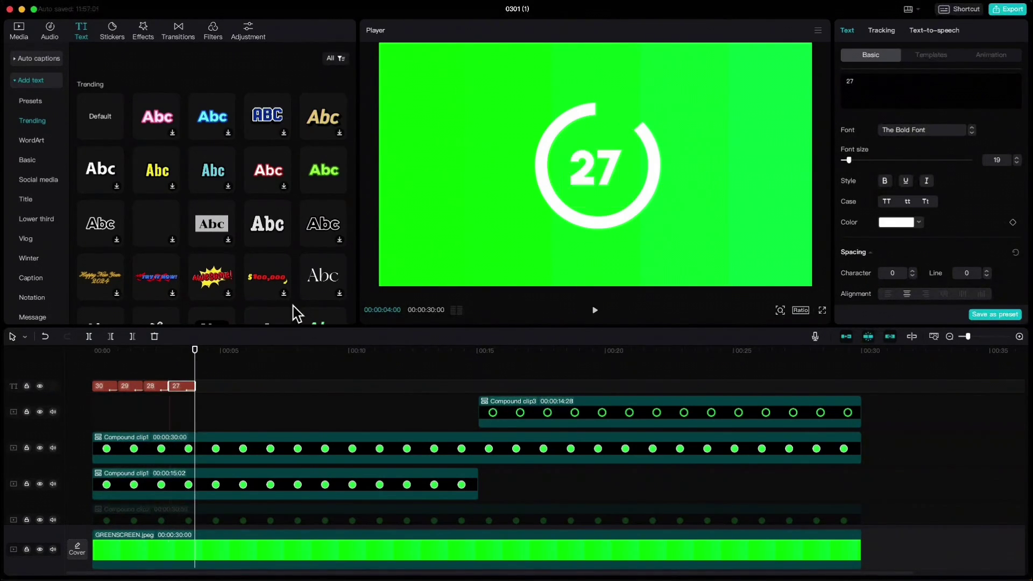
{"action": "key", "text": "ctrl+v"}
{"action": "type", "text": "26"}
{"action": "left_click", "coordinate": [222, 351]}
{"action": "key", "text": "ctrl+v"}
{"action": "type", "text": "25"}
{"action": "left_click", "coordinate": [246, 351]}
{"action": "key", "text": "ctrl+v"}
{"action": "type", "text": "24"}
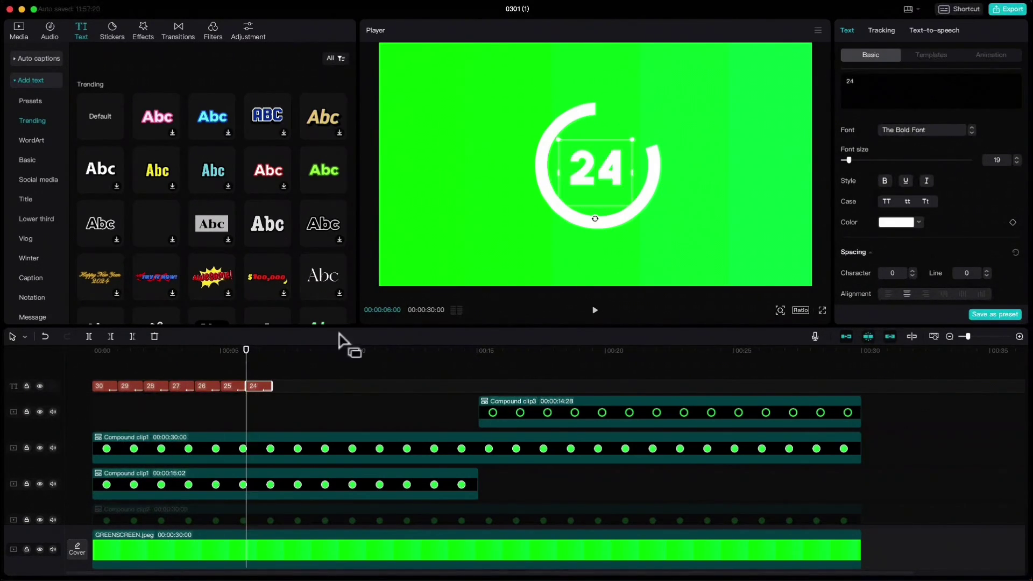
Paste copies of the number text at 7, 8 and 9 seconds and change them to 23, 22 and 21
{"action": "left_click", "coordinate": [272, 351]}
{"action": "key", "text": "ctrl+v"}
{"action": "type", "text": "23"}
{"action": "left_click", "coordinate": [298, 351]}
{"action": "key", "text": "ctrl+v"}
{"action": "type", "text": "22"}
{"action": "left_click", "coordinate": [323, 350]}
{"action": "key", "text": "ctrl+v"}
{"action": "type", "text": "21"}
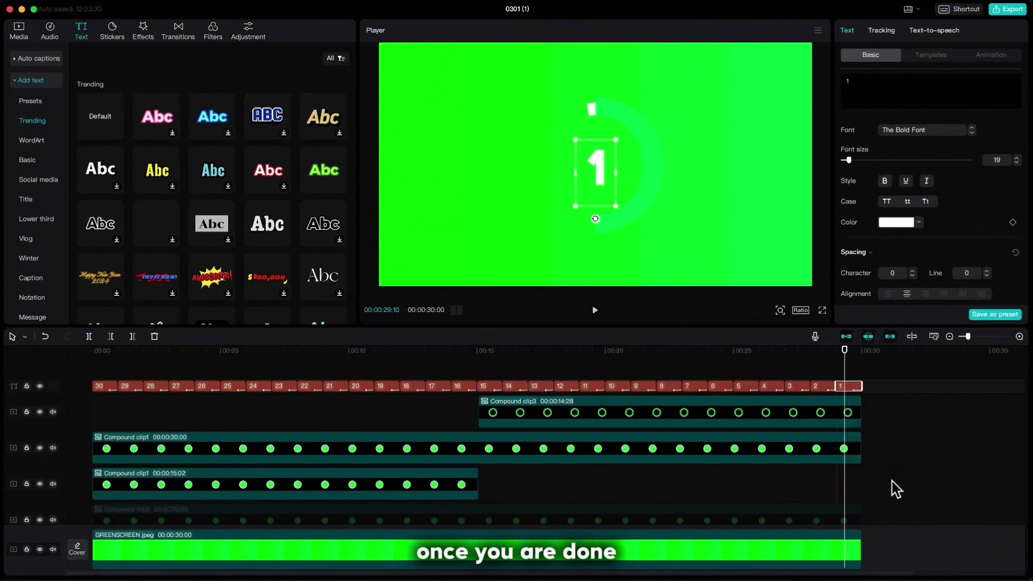
Select all clips except the deactivated Compound clip2 circle, set the range to the selected clips, and open the export
{"action": "left_click_drag", "start_coordinate": [896, 490], "coordinate": [101, 395]}
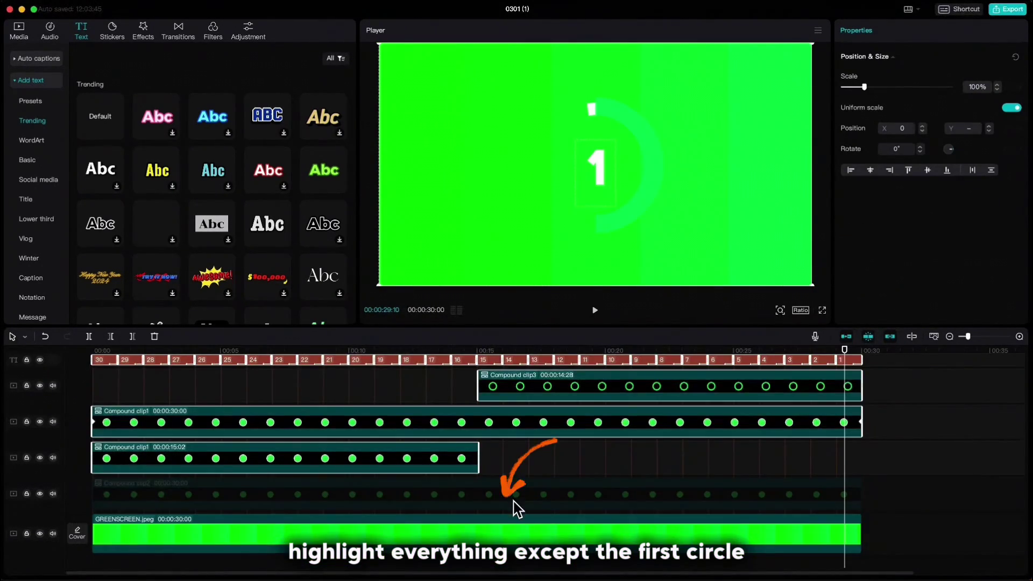
{"action": "left_click", "coordinate": [504, 531], "text": "shift"}
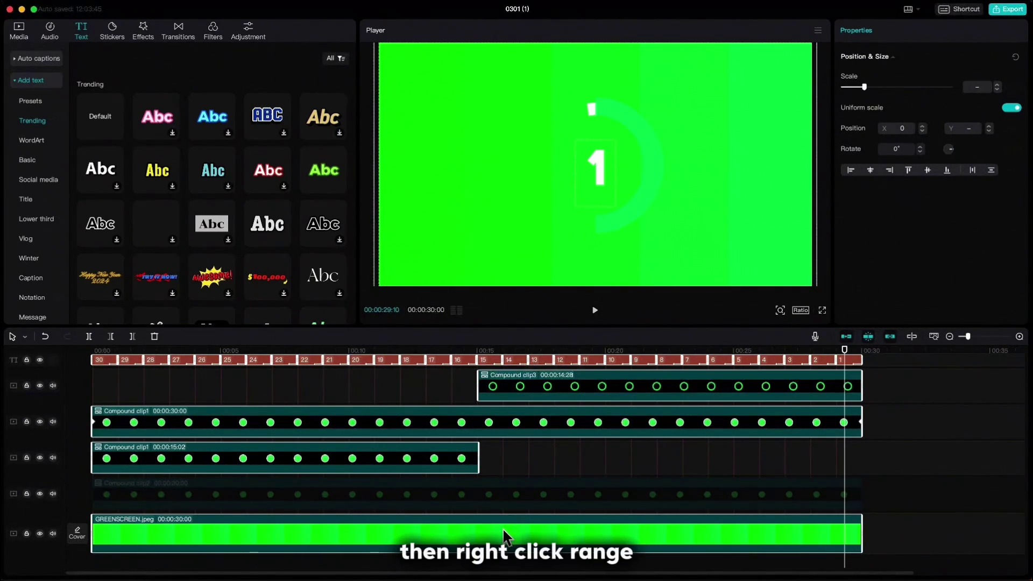
{"action": "right_click", "coordinate": [502, 528]}
{"action": "mouse_move", "coordinate": [523, 562]}
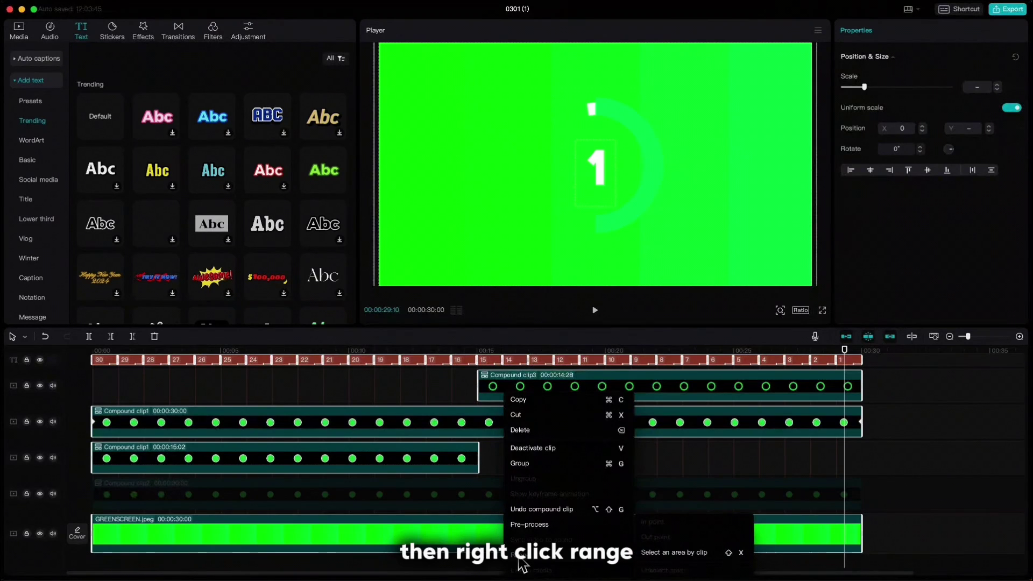
{"action": "left_click", "coordinate": [668, 561]}
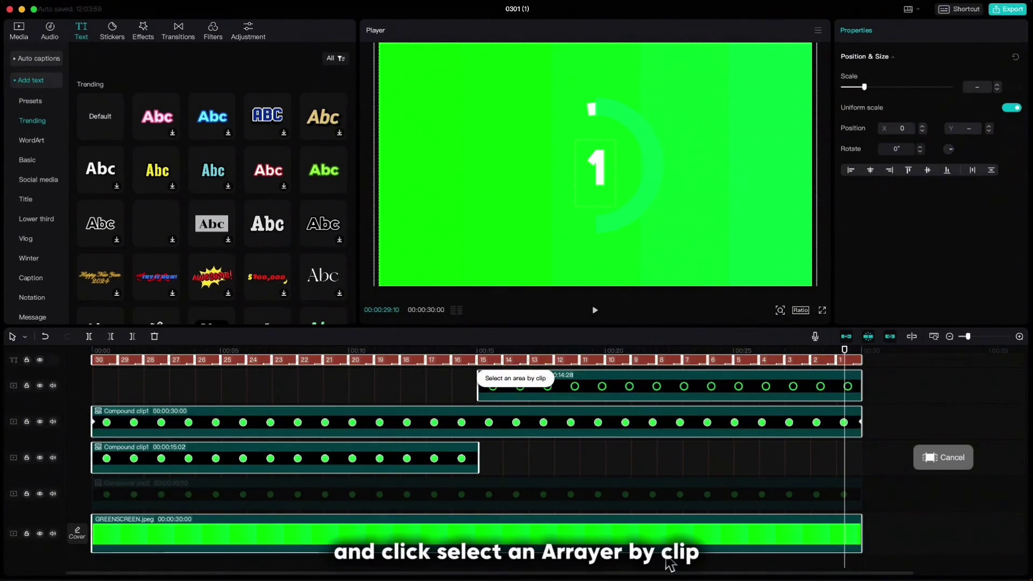
{"action": "left_click", "coordinate": [1008, 10]}
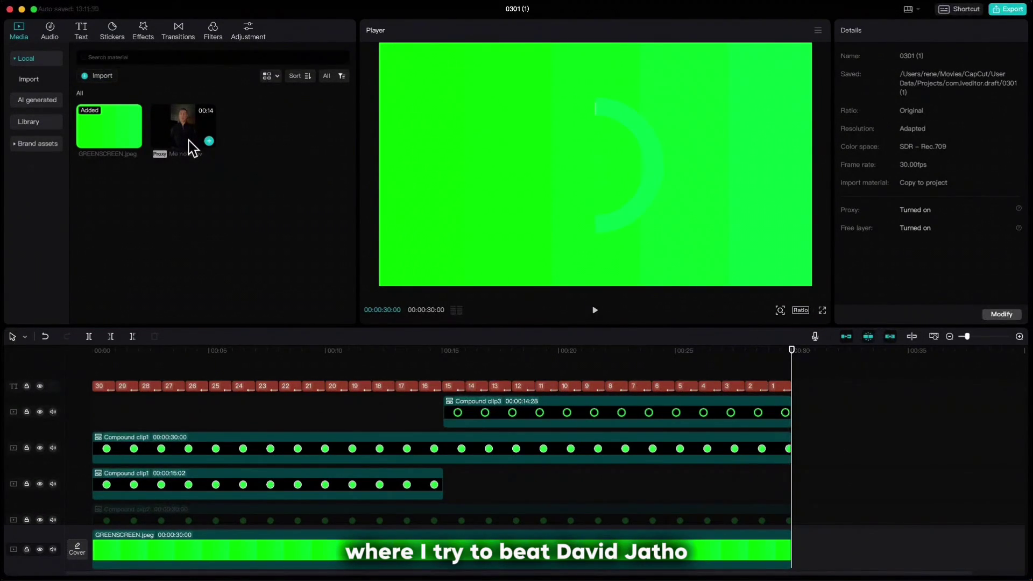
Add Me no1.mov right behind the GREENSCREEN.jpeg clip and move the playhead two frames forward to 00:00:30:02
{"action": "left_click_drag", "start_coordinate": [185, 138], "coordinate": [796, 545]}
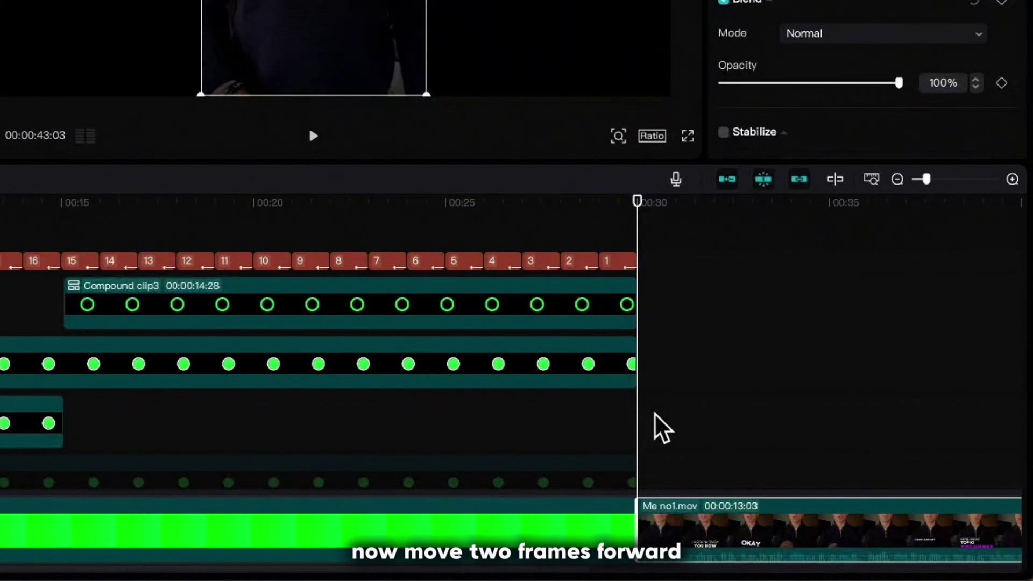
{"action": "key", "text": "Right"}
{"action": "key", "text": "Right"}
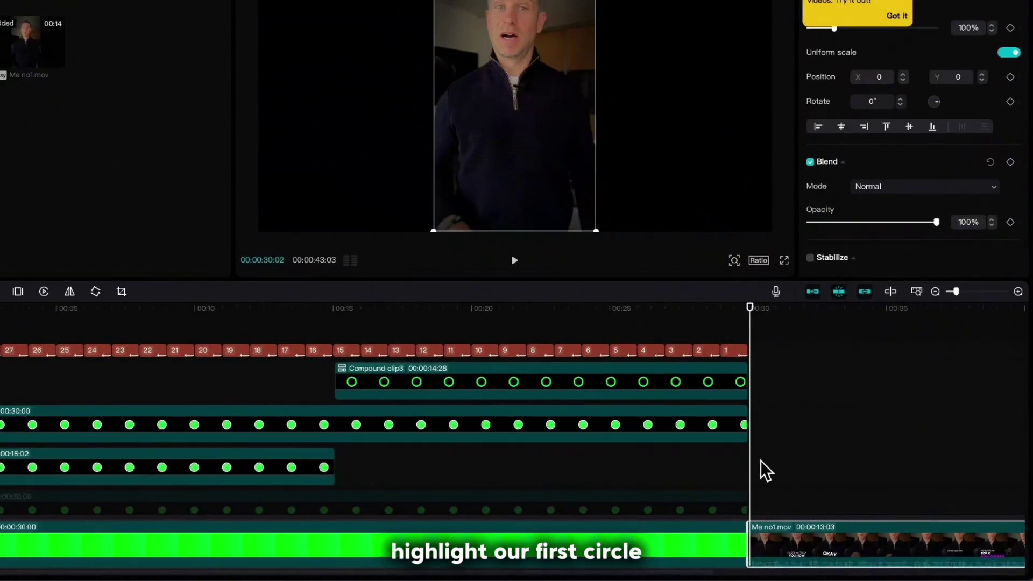
Reactivate the Compound clip2 circle and paste a copy of it above Me no1.mov at 00:00:30:02
{"action": "scroll", "coordinate": [636, 470], "scroll_direction": "down", "scroll_amount": 2}
{"action": "left_click", "coordinate": [635, 467]}
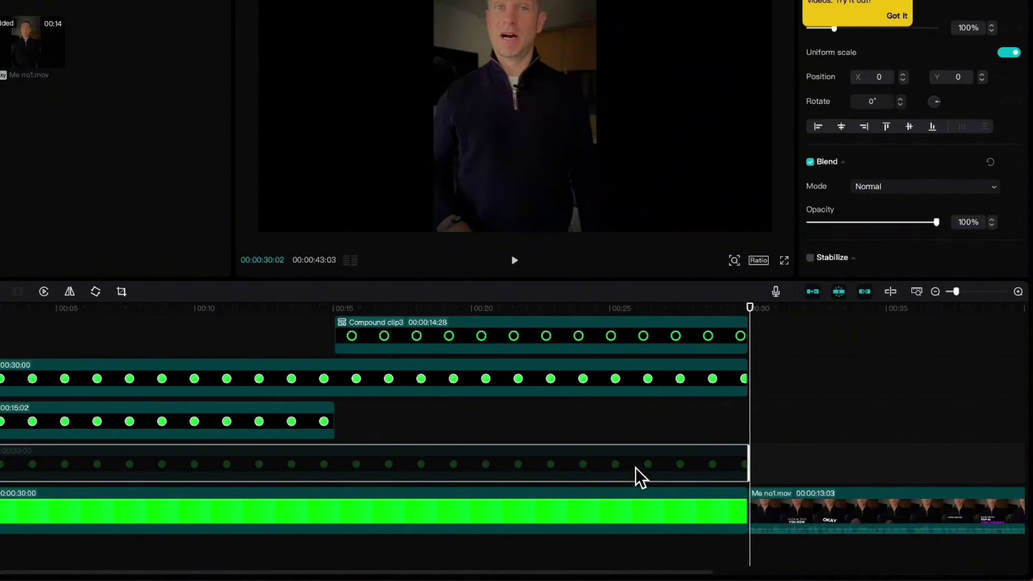
{"action": "key", "text": "v"}
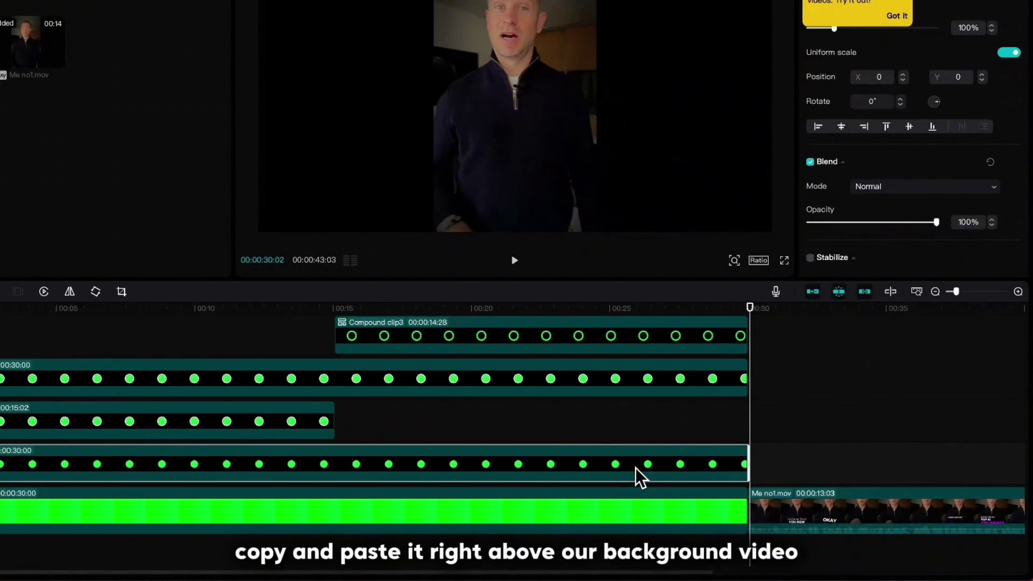
{"action": "key", "text": "ctrl+c"}
{"action": "key", "text": "ctrl+v"}
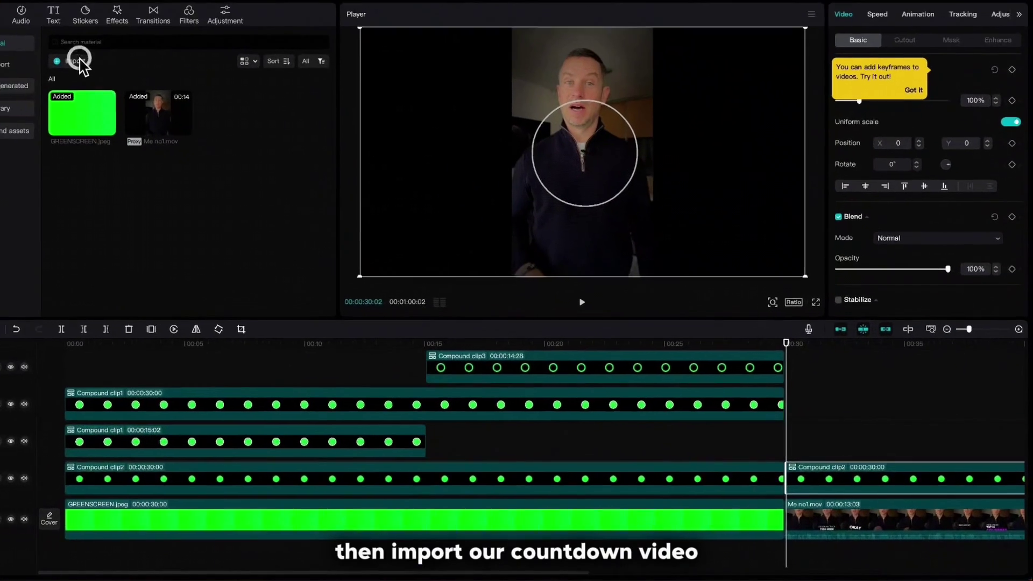
Import Countdown.mov from the Desktop and place it above the copied circle clip, starting at the playhead
{"action": "left_click", "coordinate": [79, 60]}
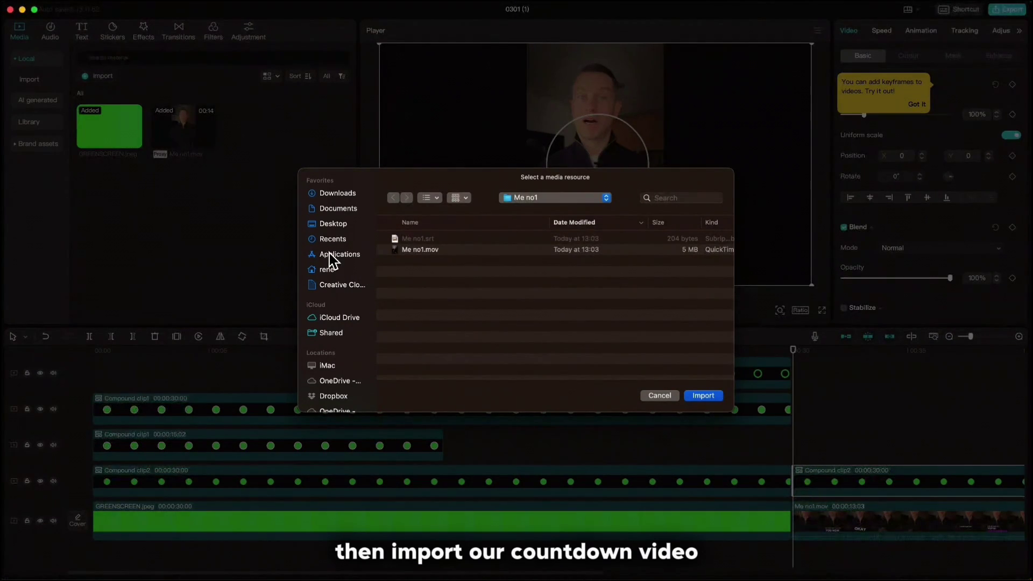
{"action": "left_click", "coordinate": [330, 224]}
{"action": "left_click", "coordinate": [414, 283]}
{"action": "left_click", "coordinate": [703, 396]}
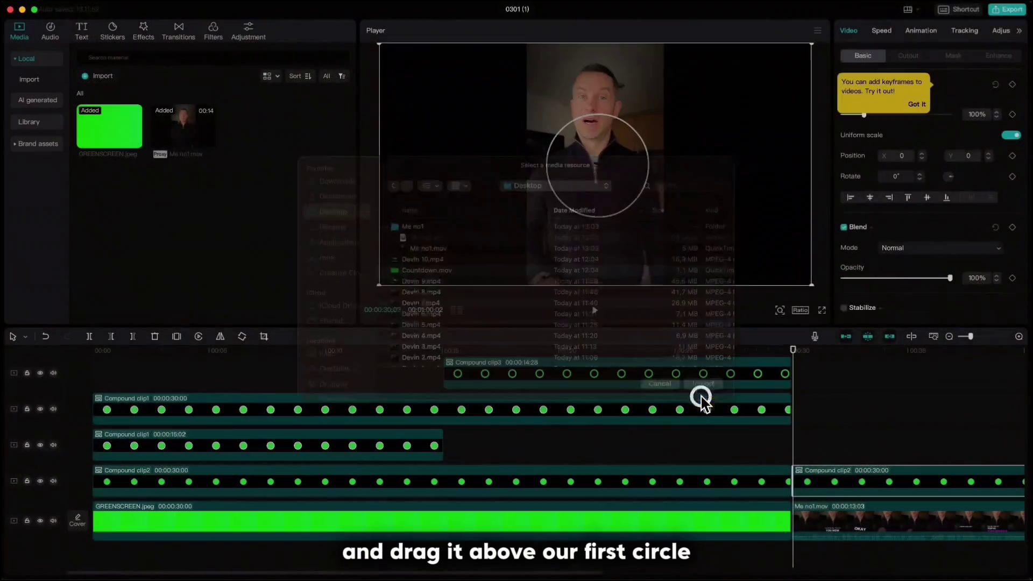
{"action": "left_click_drag", "start_coordinate": [279, 157], "coordinate": [797, 450]}
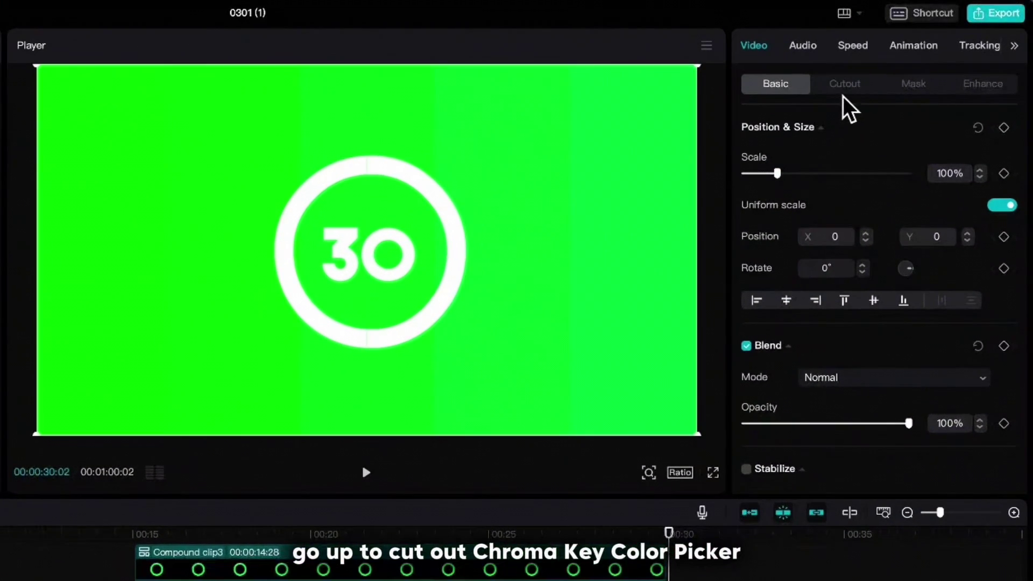
Turn on Chroma key for Countdown.mov, sample the green background, and raise the strength until the green is removed
{"action": "left_click", "coordinate": [847, 84]}
{"action": "left_click", "coordinate": [746, 128]}
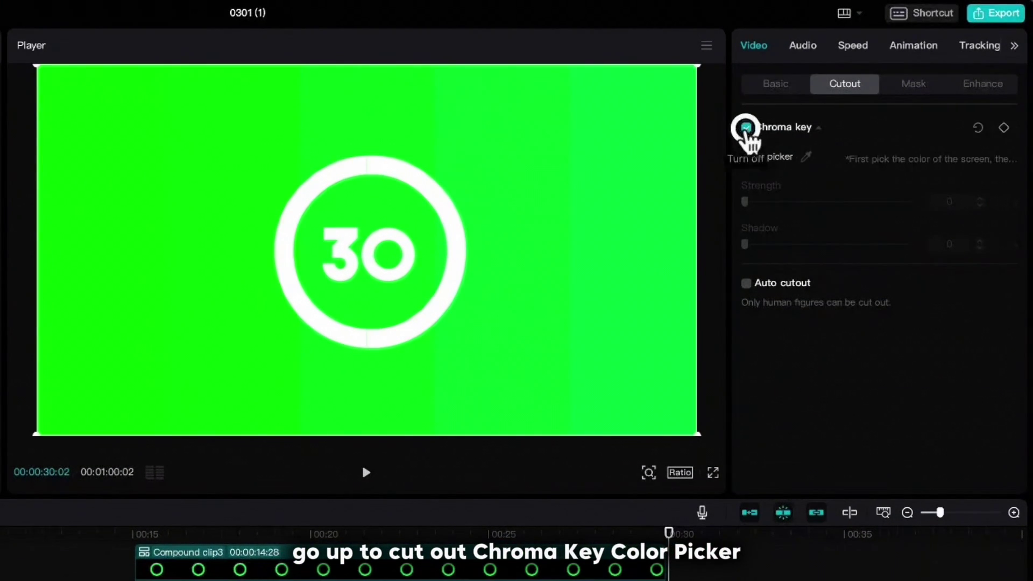
{"action": "left_click", "coordinate": [806, 156]}
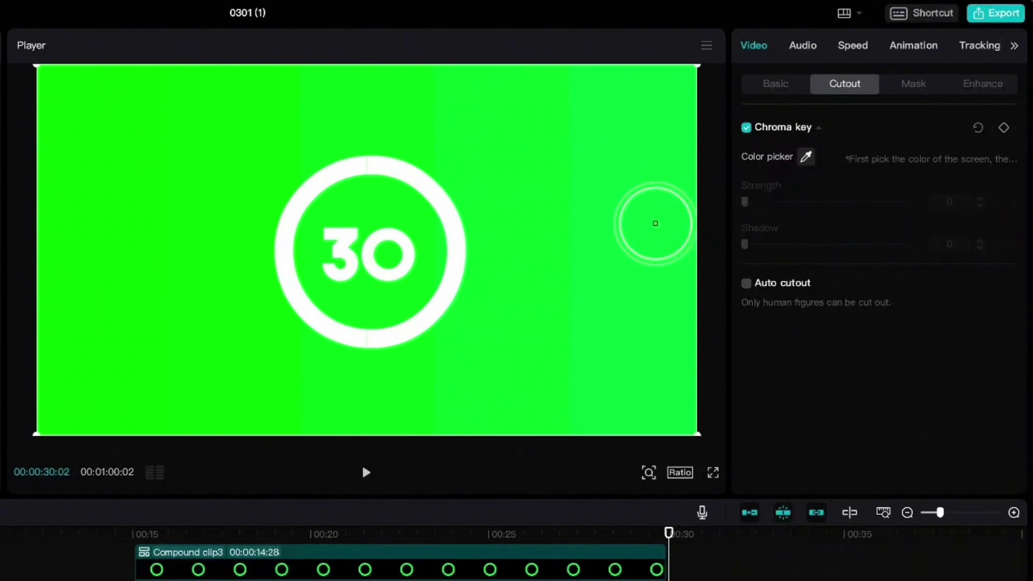
{"action": "left_click", "coordinate": [595, 237]}
{"action": "left_click_drag", "start_coordinate": [747, 204], "coordinate": [927, 207]}
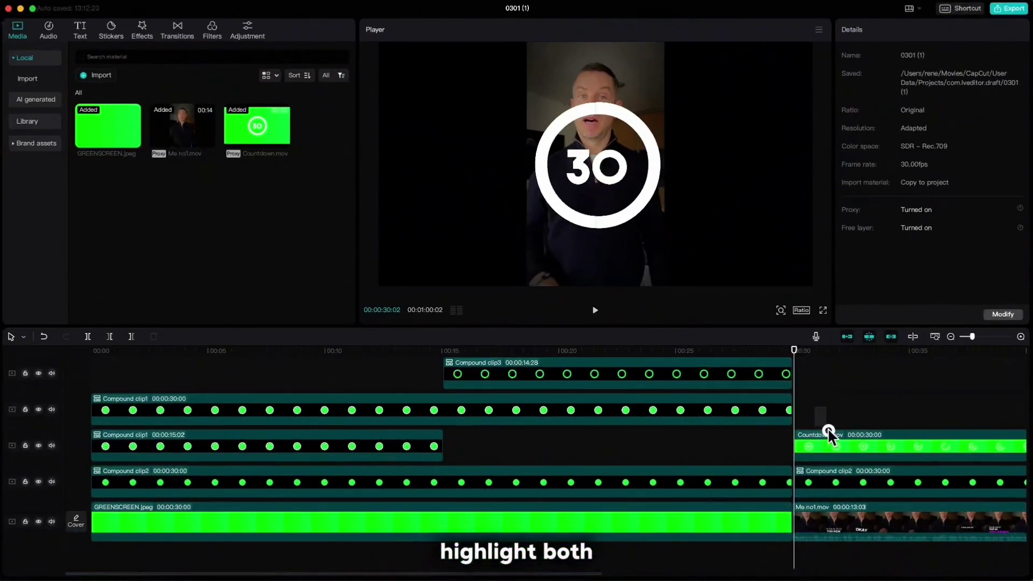
Scale Countdown.mov and its circle clip together to 29% and move them to X 366, Y 799, beside the man's head
{"action": "left_click", "coordinate": [828, 436]}
{"action": "left_click", "coordinate": [858, 483], "text": "shift"}
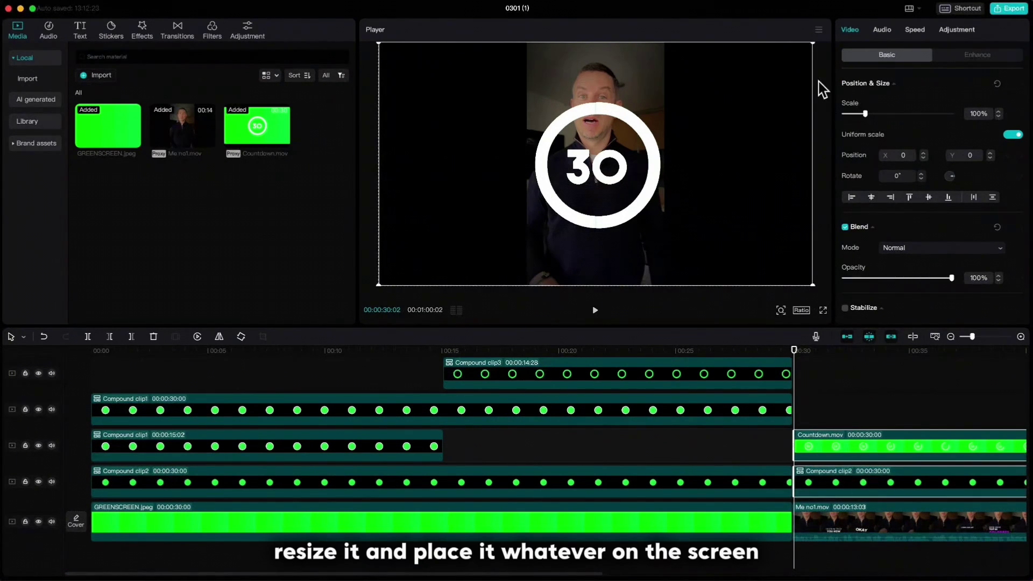
{"action": "left_click_drag", "start_coordinate": [811, 46], "coordinate": [667, 127]}
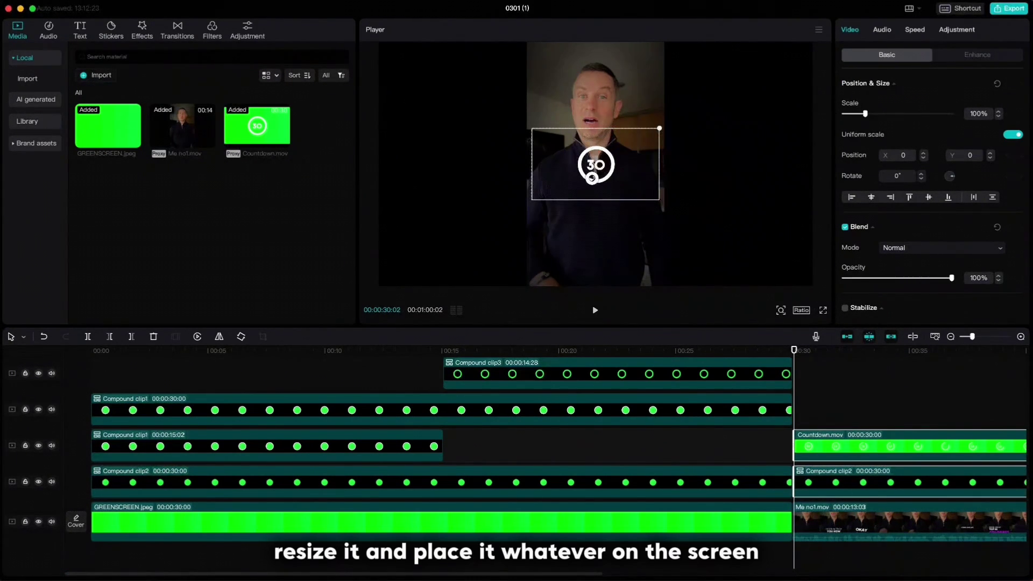
{"action": "left_click_drag", "start_coordinate": [613, 179], "coordinate": [653, 77]}
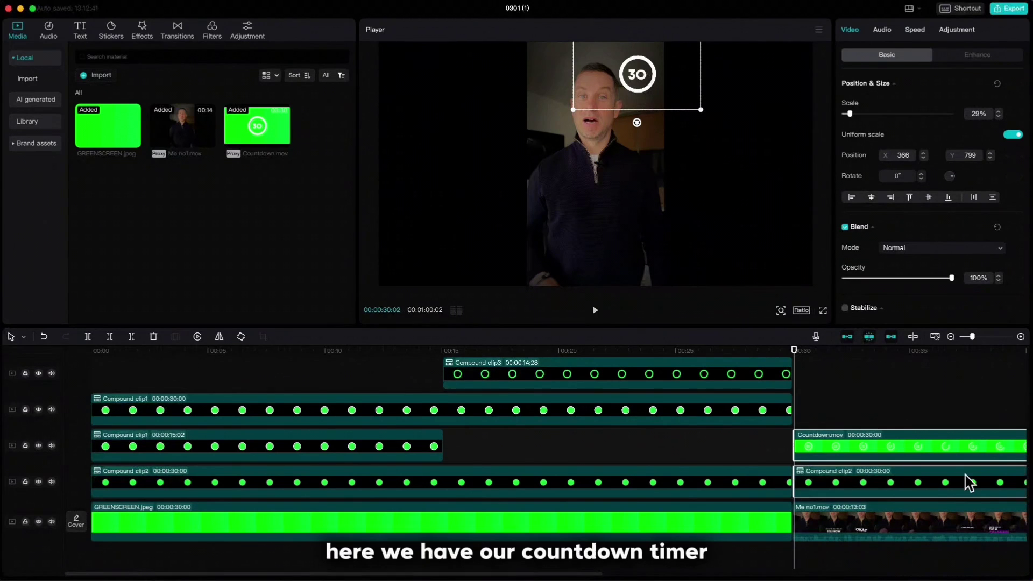
{"action": "left_click", "coordinate": [807, 362]}
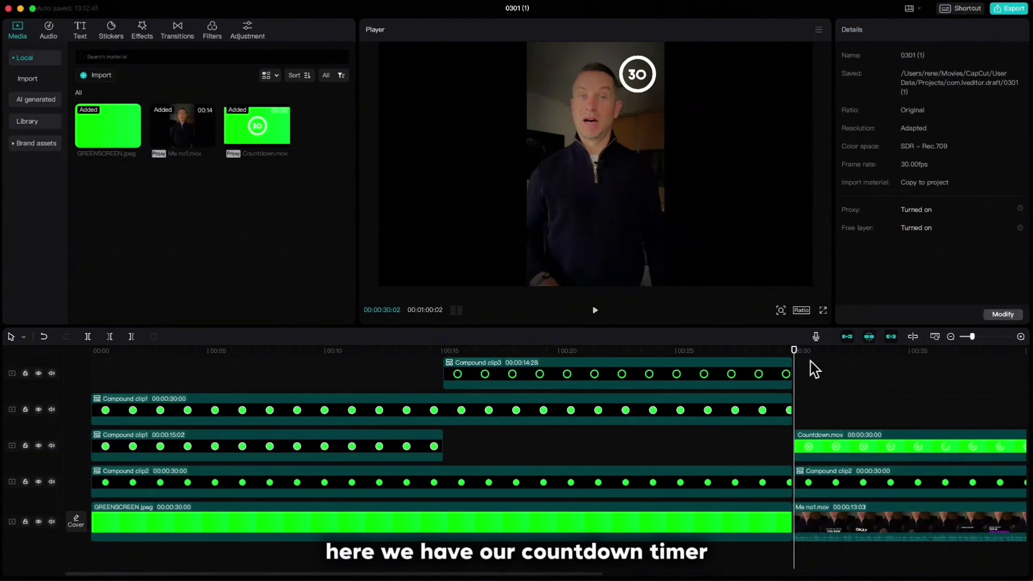
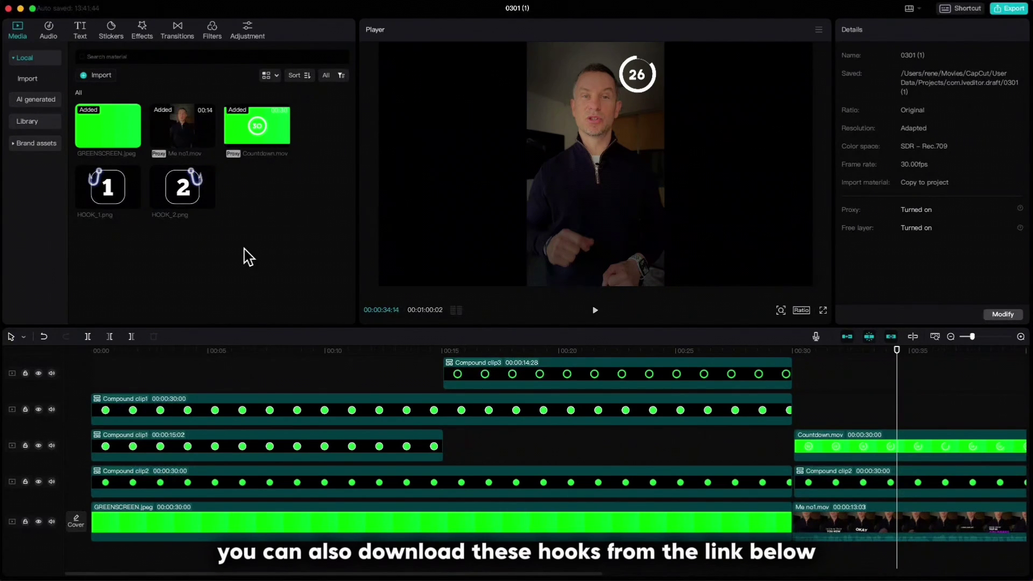
Play the Me no1.mov section from 30 seconds and pause it at 00:00:33:22
{"action": "left_click", "coordinate": [951, 337]}
{"action": "left_click_drag", "start_coordinate": [496, 361], "coordinate": [441, 358]}
{"action": "key", "text": "space"}
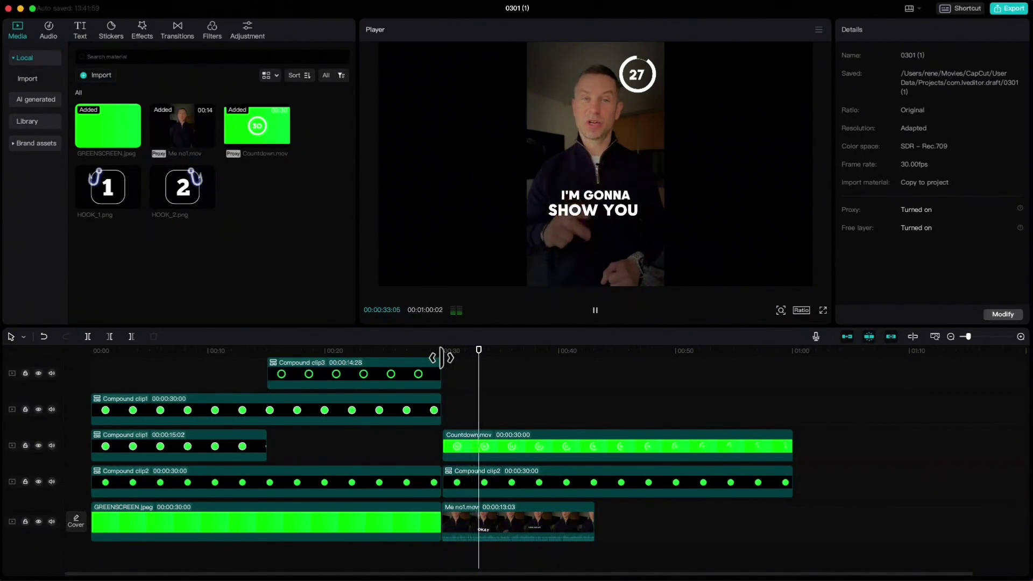
{"action": "key", "text": "space"}
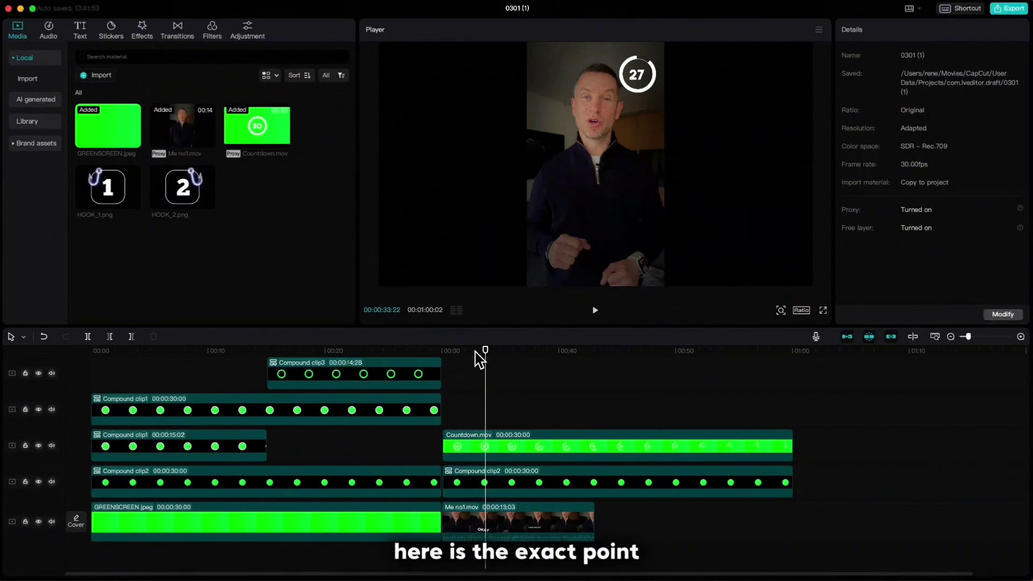
Place HOOK_2.png above Countdown.mov at about 00:00:33:15, scale it to 20%, and move it to X 199, Y -206
{"action": "left_click_drag", "start_coordinate": [485, 363], "coordinate": [483, 361]}
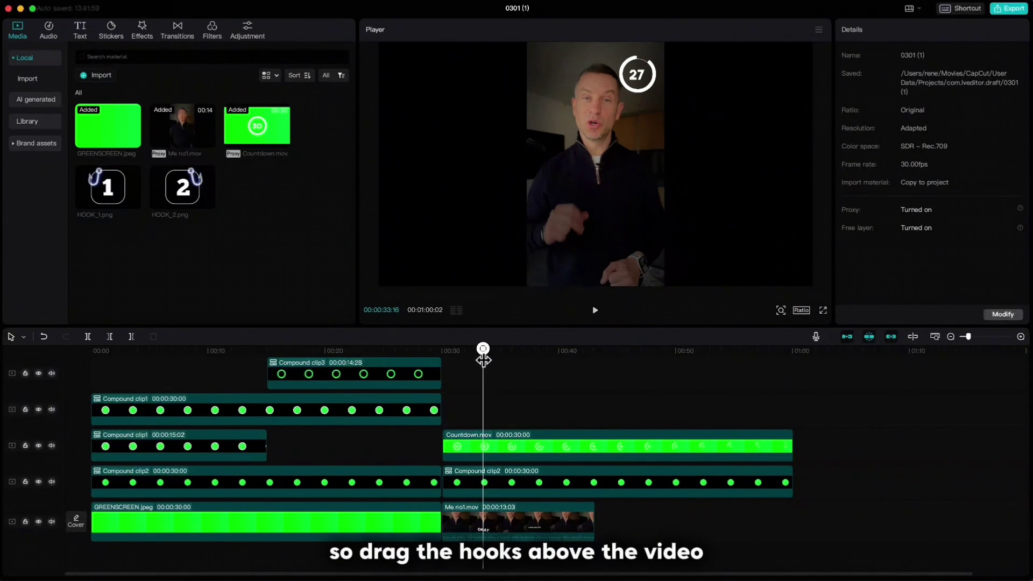
{"action": "key", "text": "super+equal"}
{"action": "left_click_drag", "start_coordinate": [210, 218], "coordinate": [484, 410]}
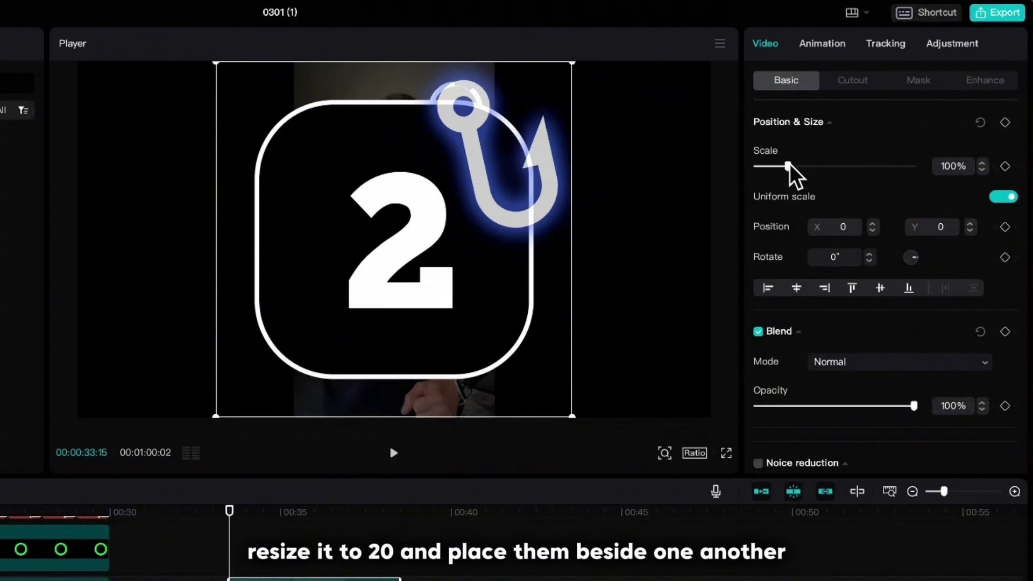
{"action": "left_click_drag", "start_coordinate": [800, 159], "coordinate": [778, 160]}
{"action": "left_click", "coordinate": [982, 170]}
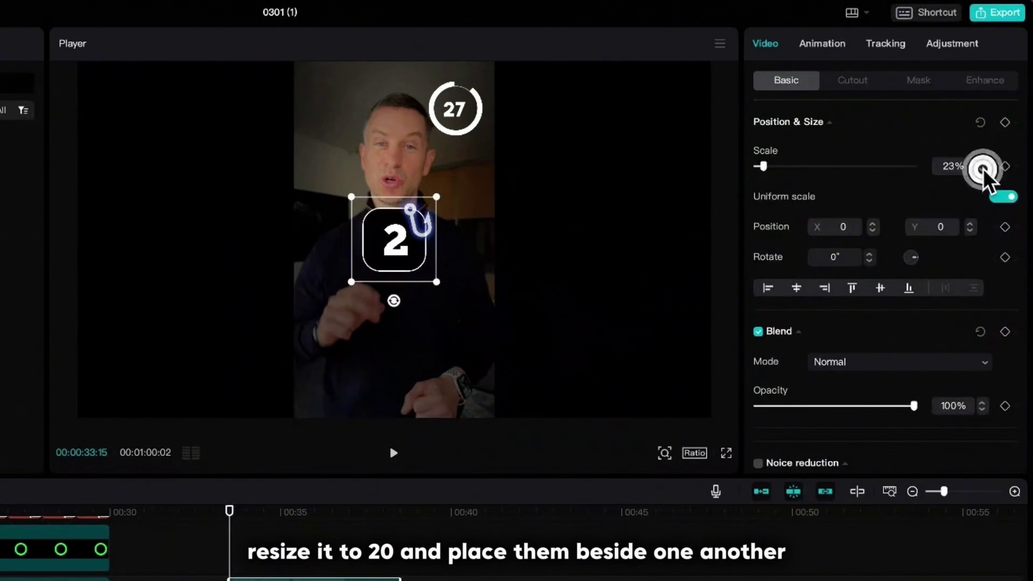
{"action": "left_click_drag", "start_coordinate": [422, 237], "coordinate": [452, 290]}
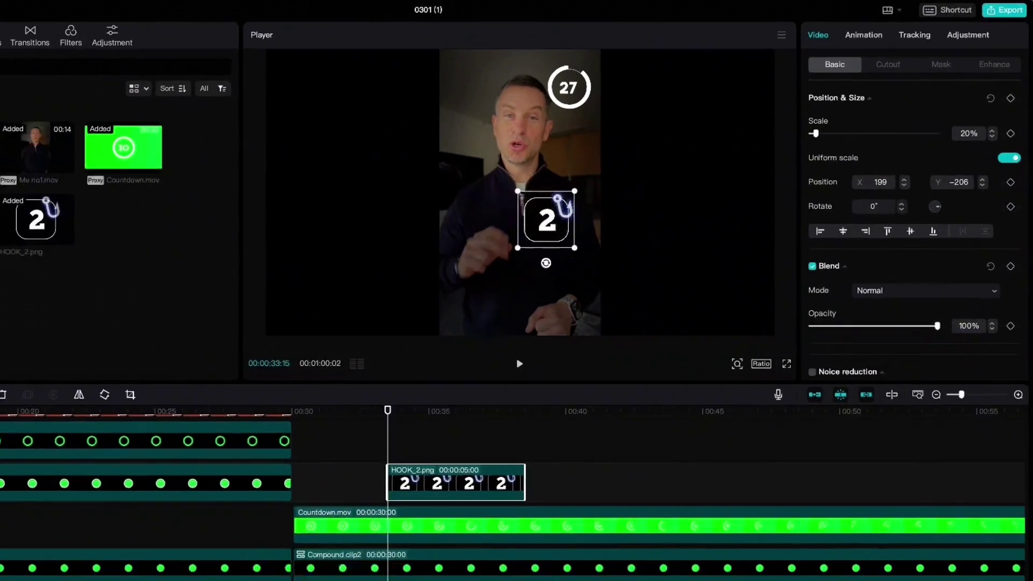
Place HOOK_1.png above HOOK_2.png at the playhead, scale it to 20%, and move it to X -235, Y -206, beside hook 2
{"action": "left_click_drag", "start_coordinate": [389, 443], "coordinate": [391, 440]}
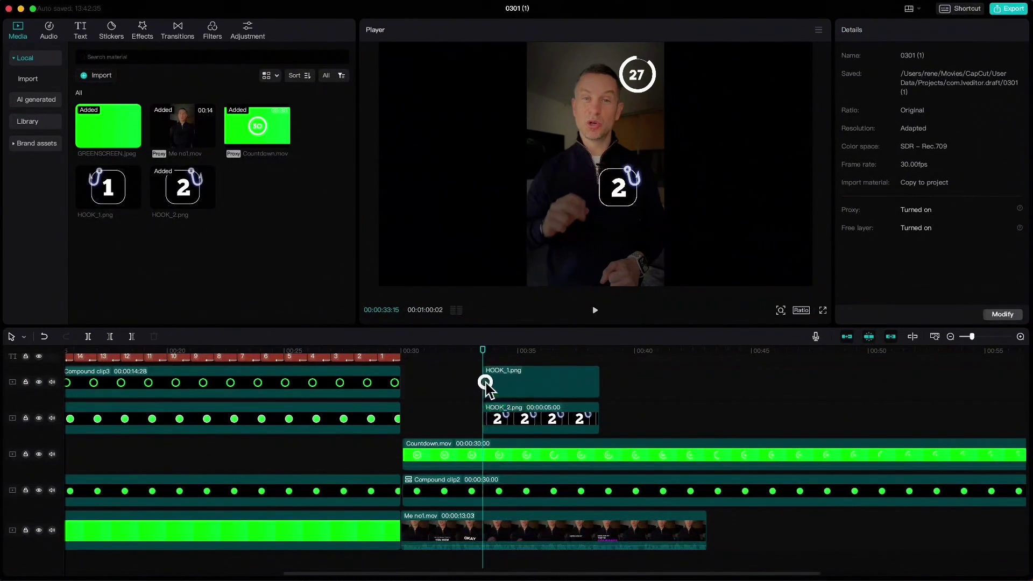
{"action": "mouse_move", "coordinate": [849, 133]}
{"action": "left_mouse_down"}
{"action": "mouse_move", "coordinate": [824, 134]}
{"action": "mouse_move", "coordinate": [849, 114]}
{"action": "left_mouse_up"}
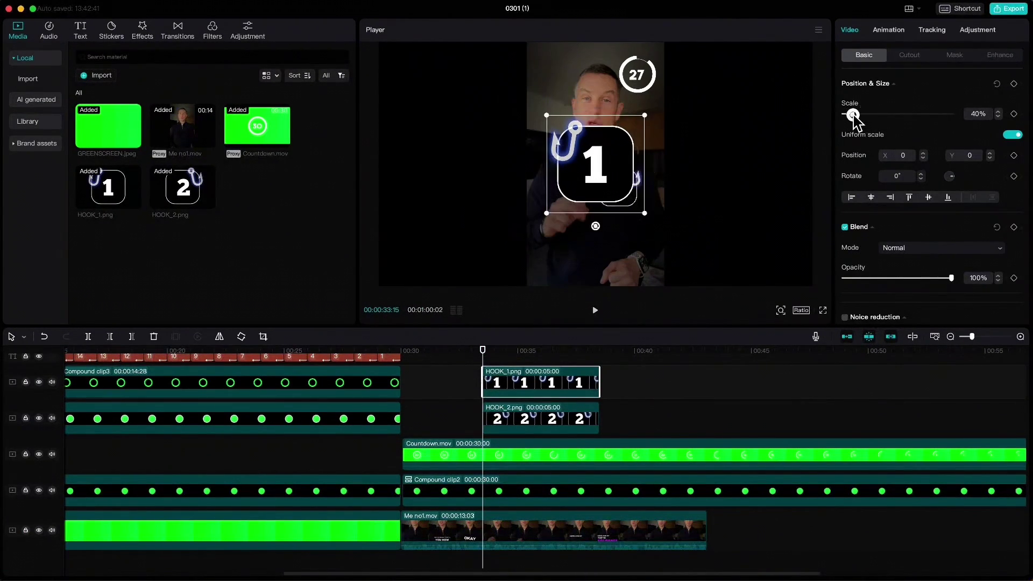
{"action": "left_click", "coordinate": [999, 117]}
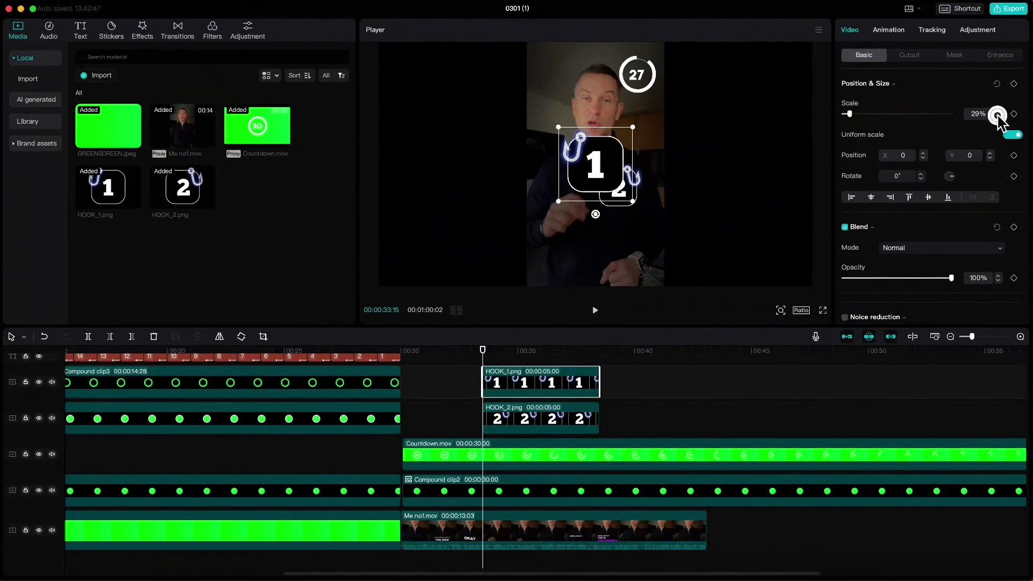
{"action": "left_click_drag", "start_coordinate": [603, 167], "coordinate": [576, 191]}
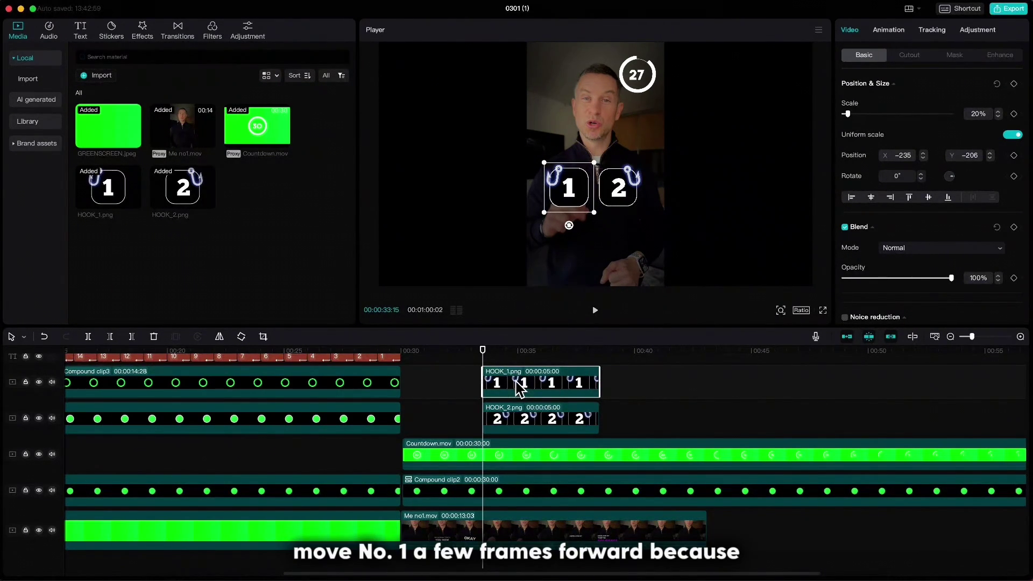
Shift the HOOK_1.png clip a few frames later and give it the Zoom 2 In animation with a 0.6 s duration
{"action": "left_click_drag", "start_coordinate": [517, 383], "coordinate": [523, 383]}
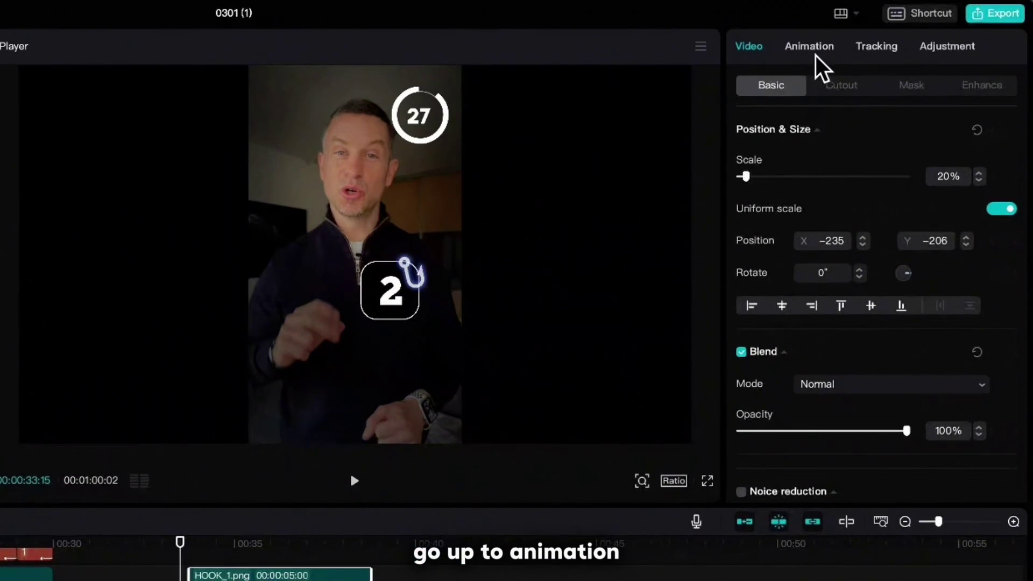
{"action": "left_click", "coordinate": [889, 29]}
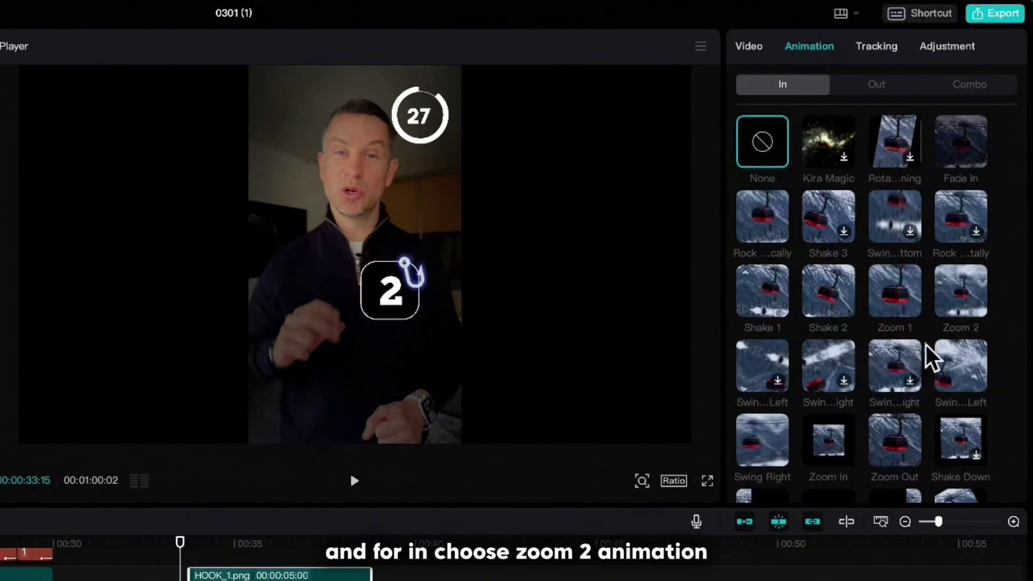
{"action": "left_click", "coordinate": [961, 293]}
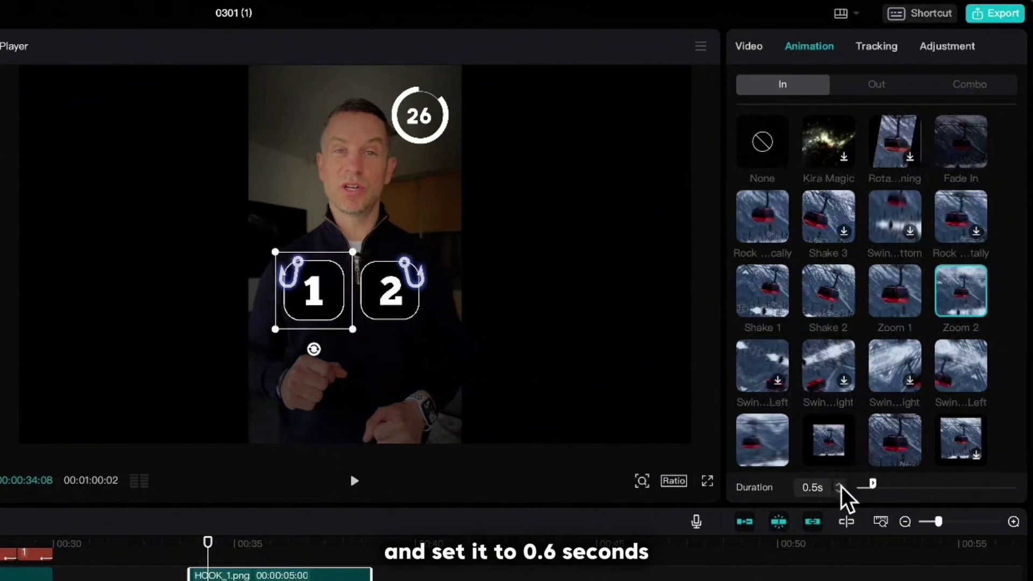
{"action": "left_click", "coordinate": [840, 483]}
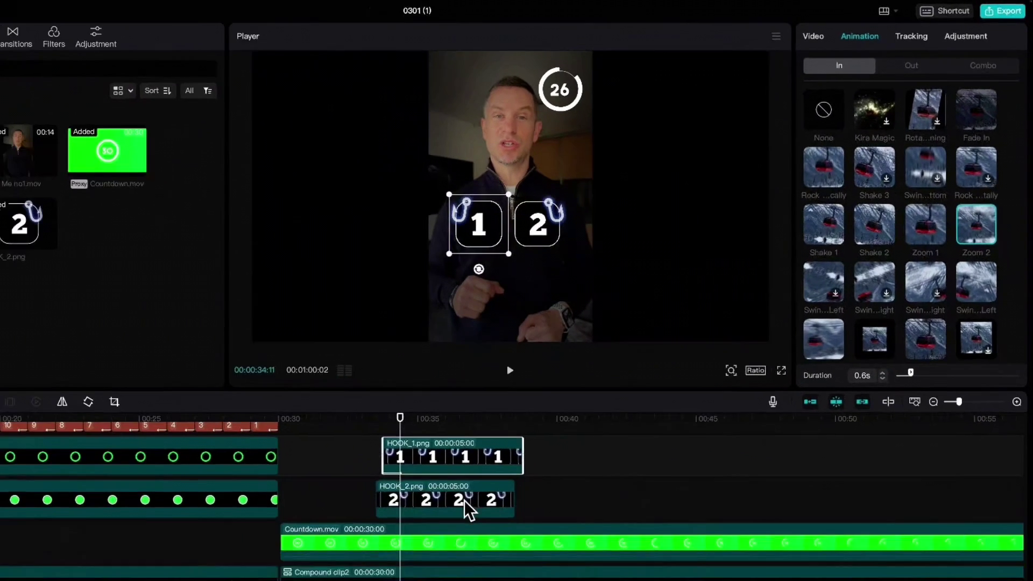
Apply the Zoom 2 In animation to HOOK_2.png with a 0.6 s duration
{"action": "left_click", "coordinate": [468, 509]}
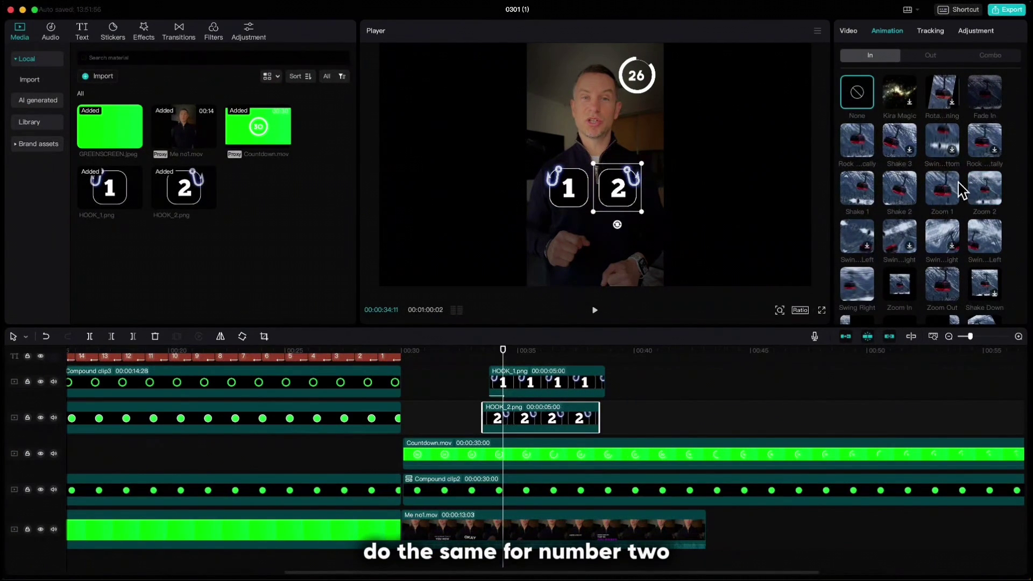
{"action": "left_click", "coordinate": [980, 191]}
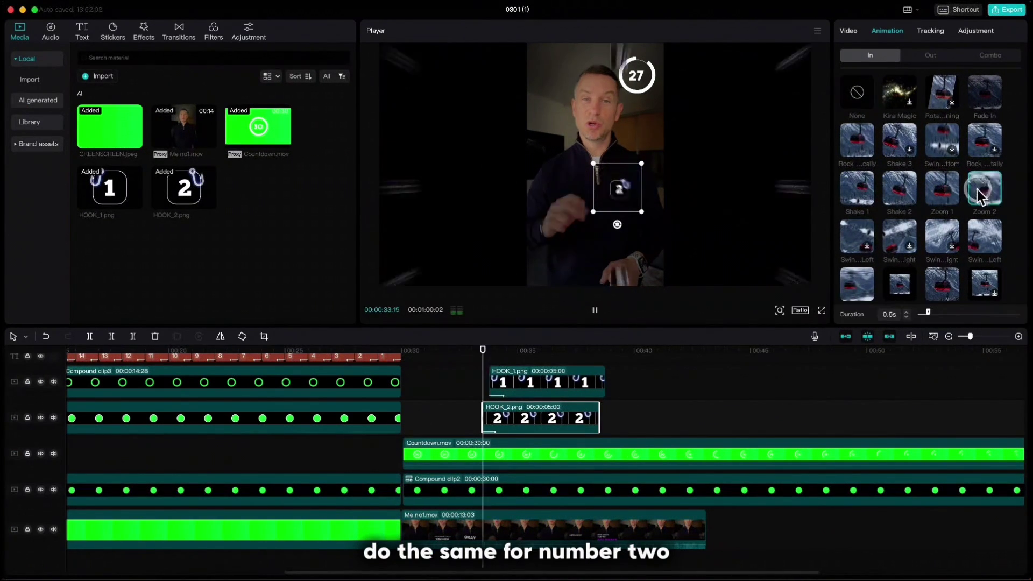
{"action": "left_click", "coordinate": [908, 312]}
Import right-arrow-wht.png from the RESOURCES folder and place it on a new track above HOOK_1.png, starting at 00:00:34:14
{"action": "left_click", "coordinate": [102, 76]}
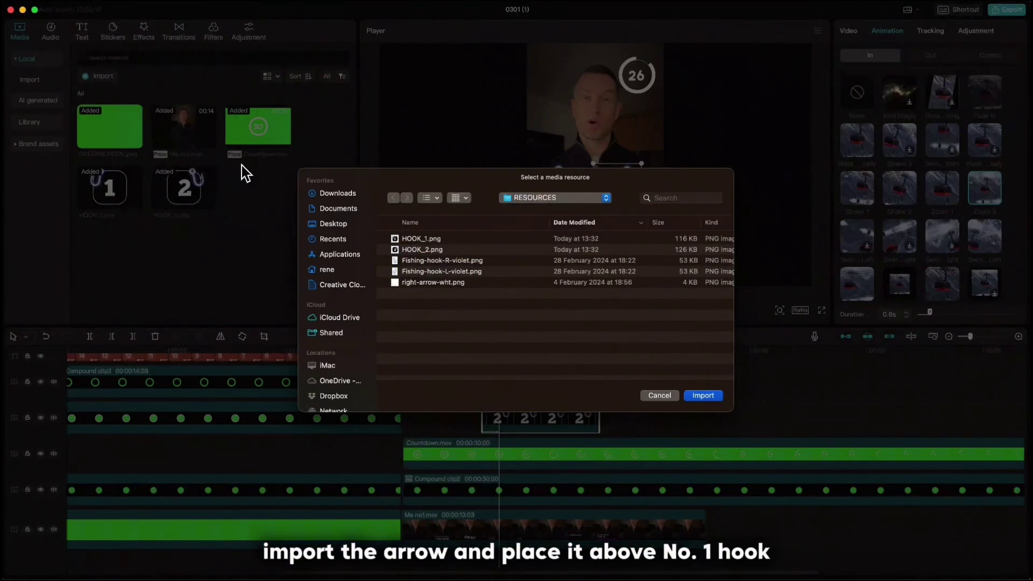
{"action": "left_click", "coordinate": [408, 282]}
{"action": "left_click", "coordinate": [703, 396]}
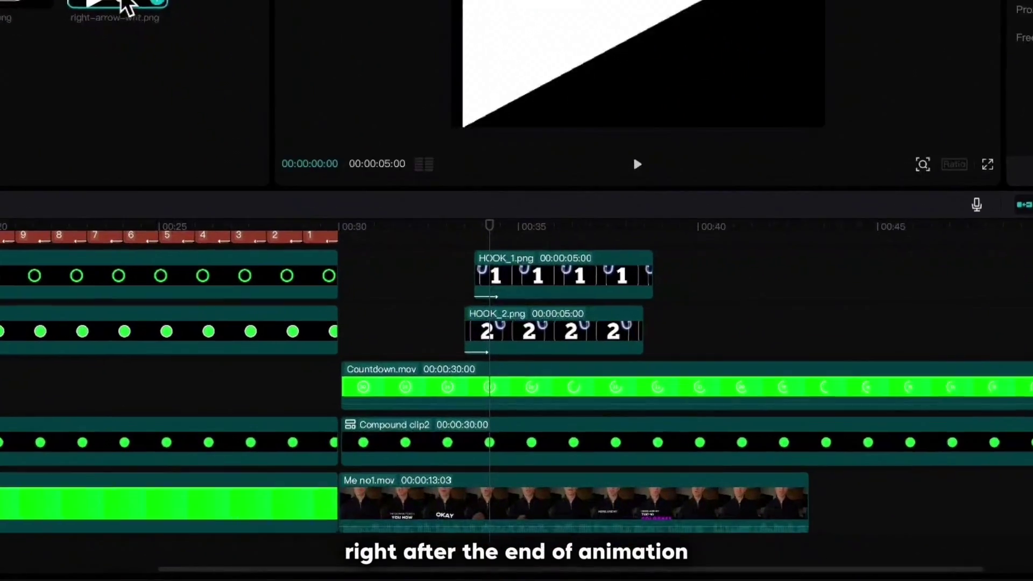
{"action": "left_click_drag", "start_coordinate": [252, 188], "coordinate": [495, 344]}
{"action": "left_click_drag", "start_coordinate": [484, 171], "coordinate": [496, 194]}
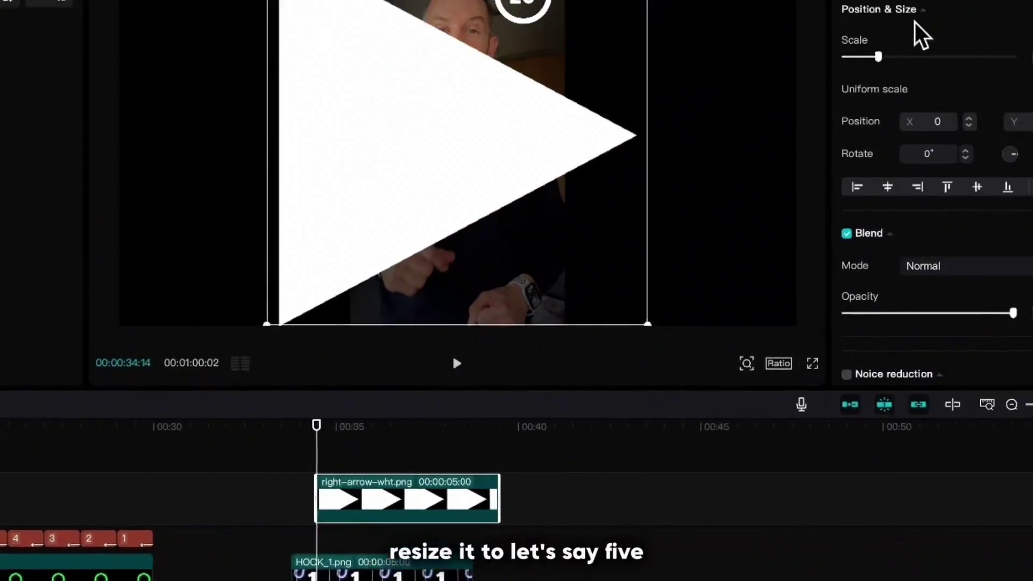
Scale the arrow to 5%, rotate it 90°, and position it above hook 1 at X -230, Y 34
{"action": "left_click_drag", "start_coordinate": [787, 169], "coordinate": [751, 170]}
{"action": "left_click", "coordinate": [981, 174]}
{"action": "left_click", "coordinate": [982, 165]}
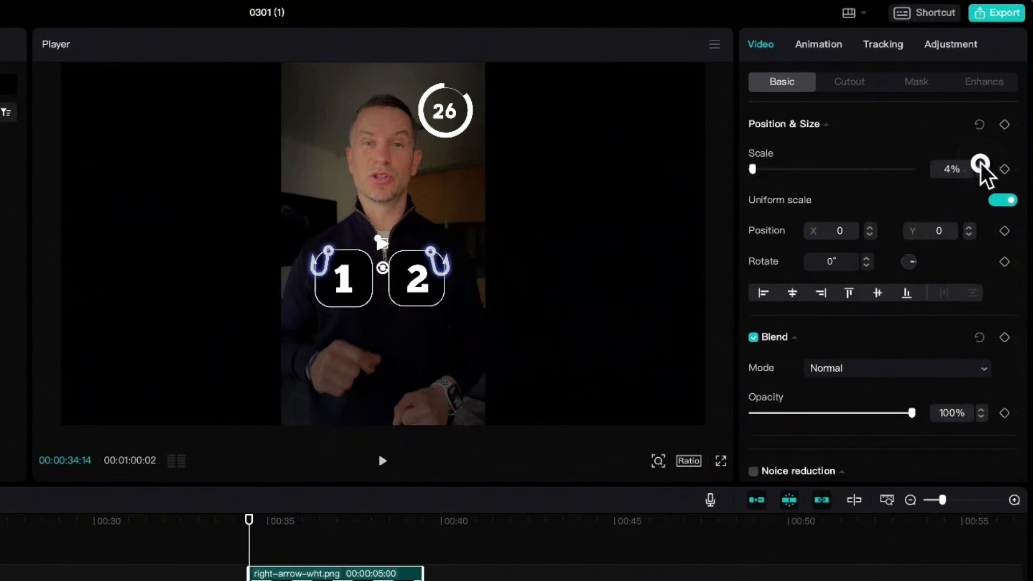
{"action": "left_click", "coordinate": [982, 164]}
{"action": "left_click_drag", "start_coordinate": [383, 273], "coordinate": [343, 233]}
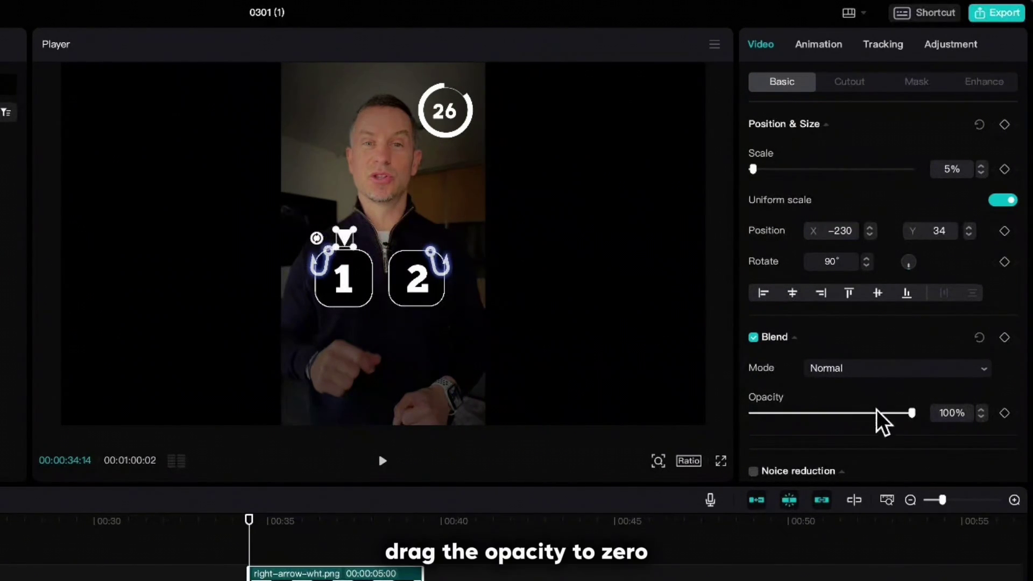
Set the arrow's opacity to 0% and add keyframes for its Opacity and Position & Size at 00:00:34:14
{"action": "left_click_drag", "start_coordinate": [913, 413], "coordinate": [737, 413]}
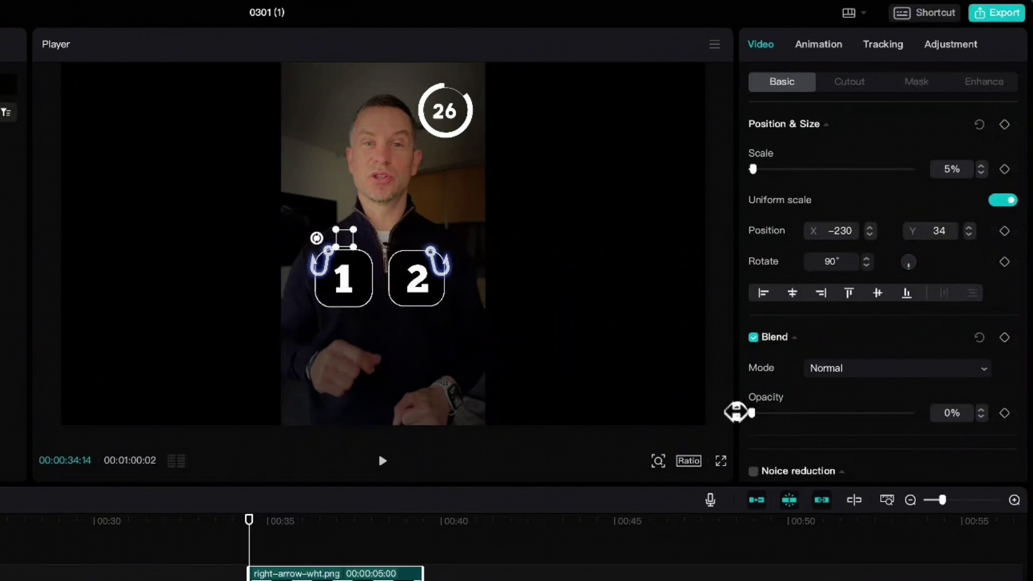
{"action": "left_click", "coordinate": [1005, 413]}
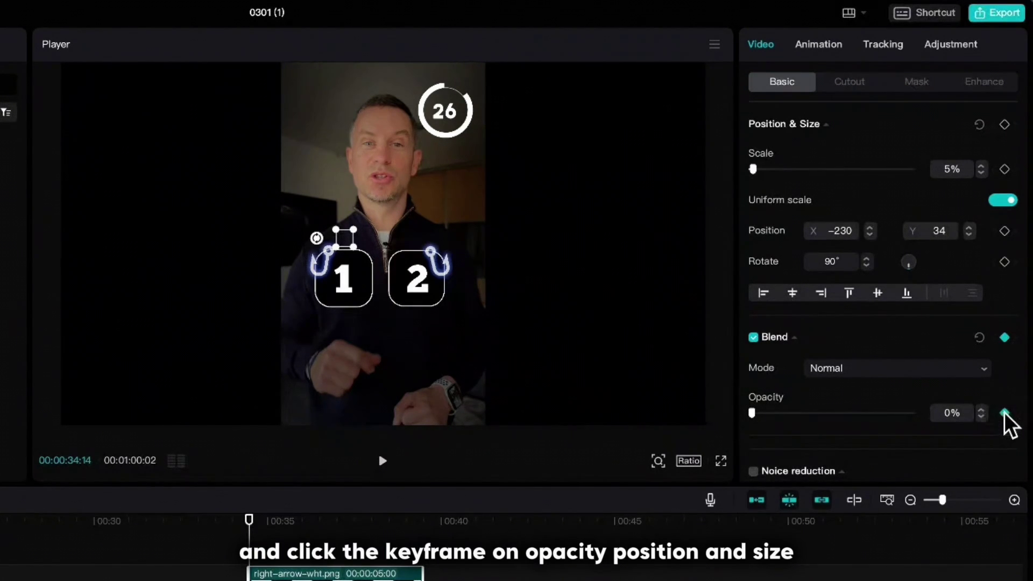
{"action": "left_click", "coordinate": [1005, 125]}
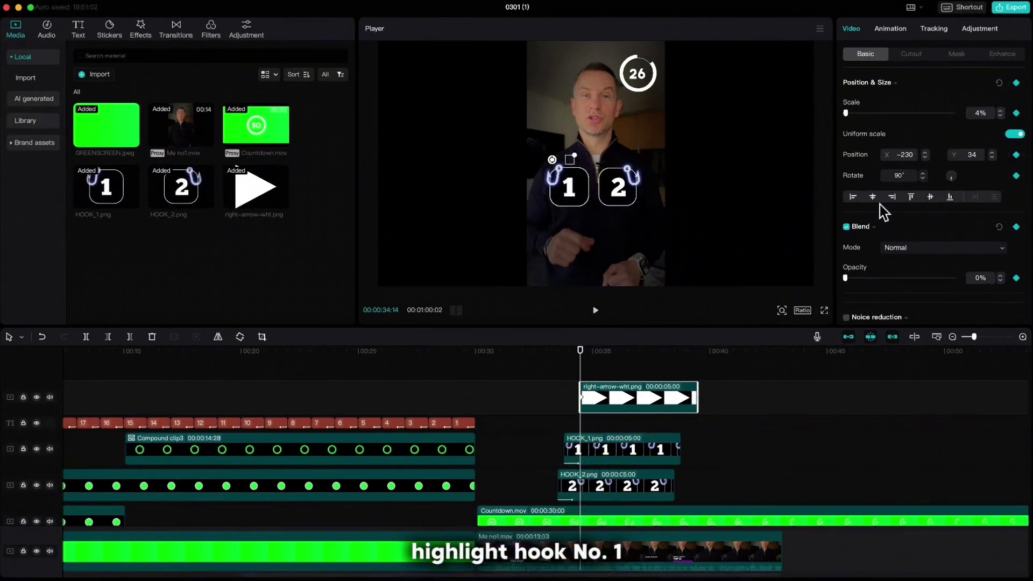
Add Position & Size keyframes to HOOK_1.png and HOOK_2.png at 00:00:34:14
{"action": "left_click", "coordinate": [623, 454]}
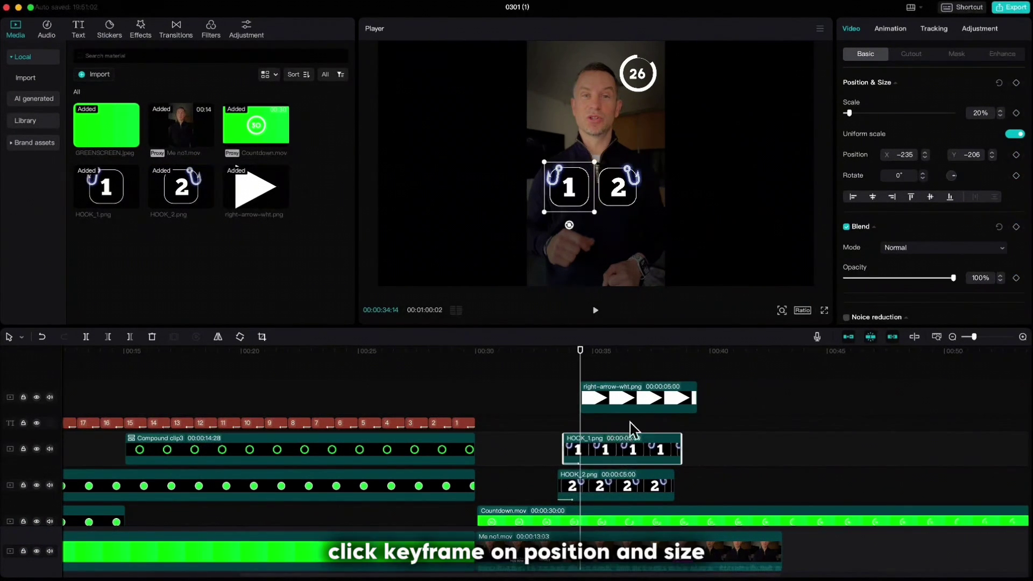
{"action": "left_click", "coordinate": [1017, 84]}
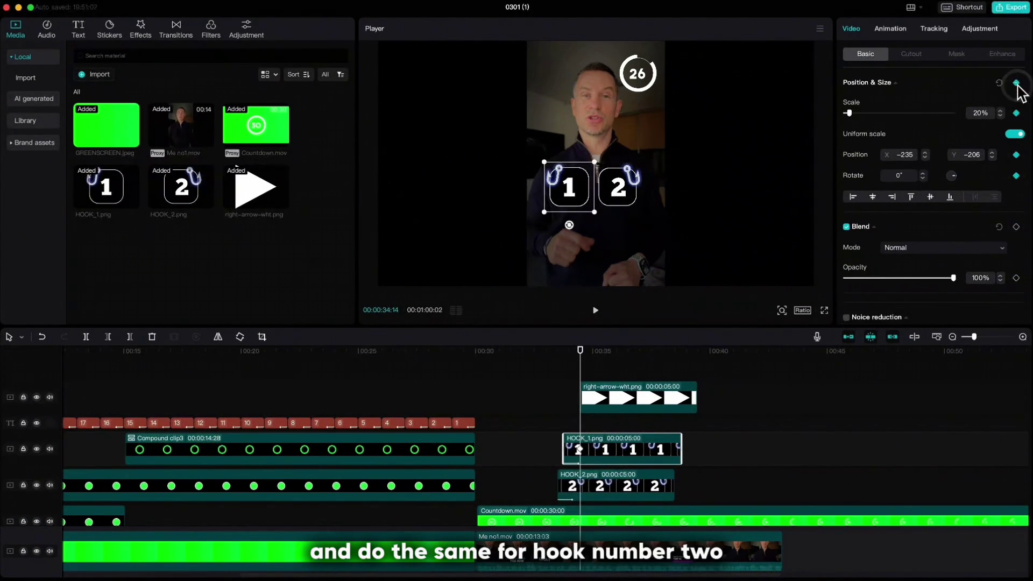
{"action": "left_click", "coordinate": [664, 488]}
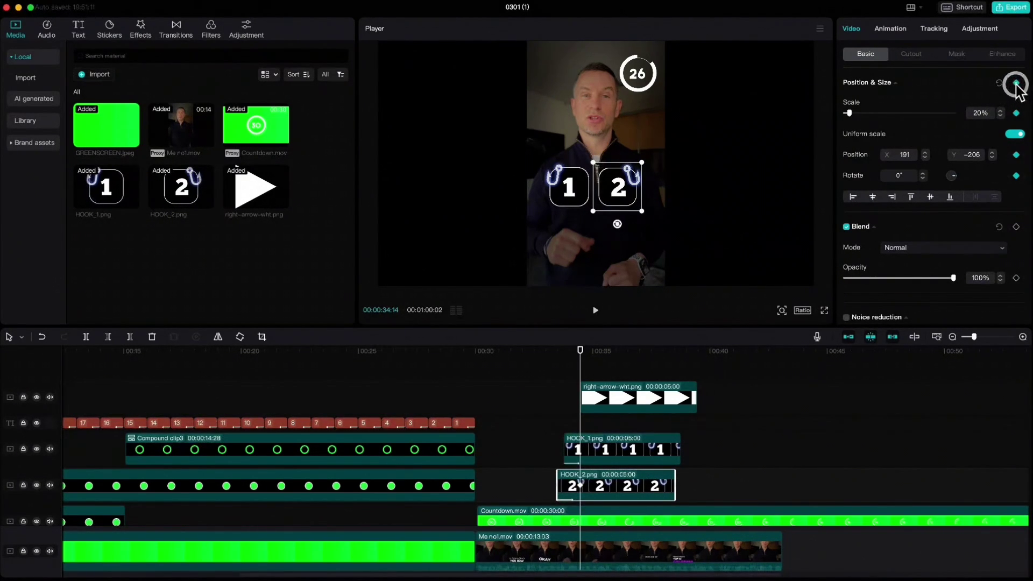
Advance five frames to 00:00:34:19 and move the arrow and both hooks together lower on the man's chest
{"action": "left_click", "coordinate": [1024, 338]}
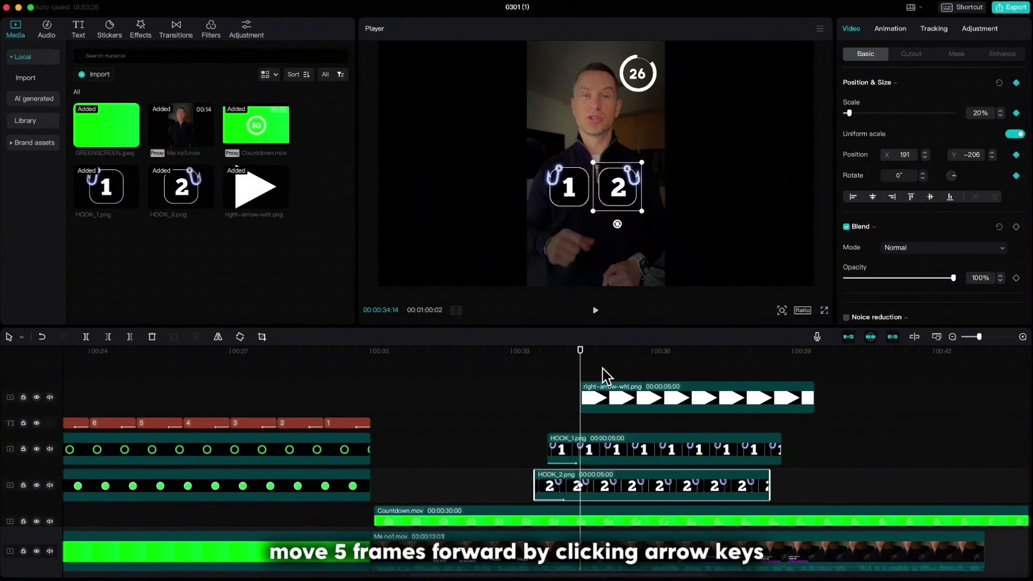
{"action": "key", "text": "Right"}
{"action": "key", "text": "Right"}
{"action": "key", "text": "Right"}
{"action": "key", "text": "Right"}
{"action": "key", "text": "Right"}
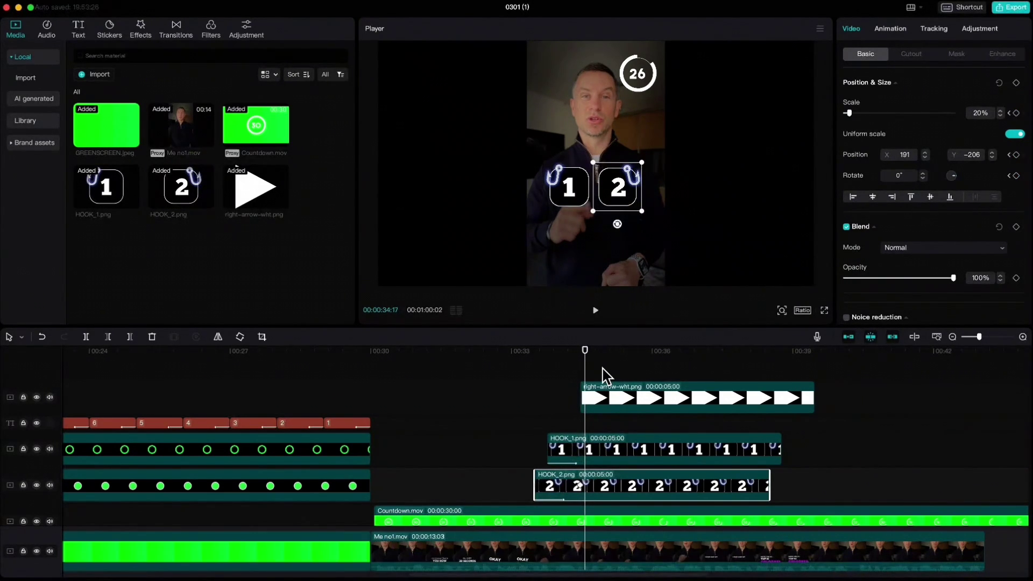
{"action": "left_click_drag", "start_coordinate": [546, 370], "coordinate": [629, 492]}
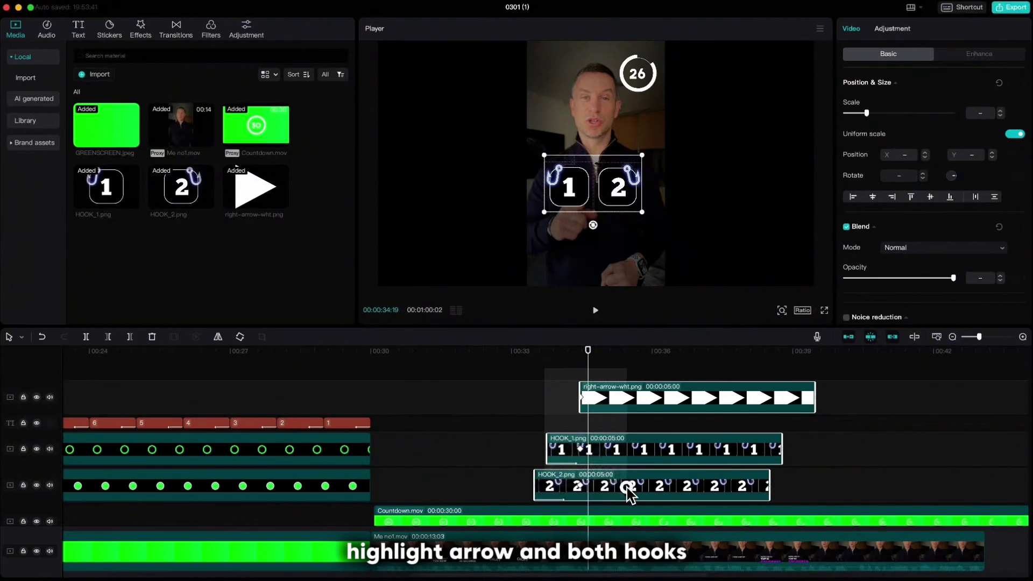
{"action": "left_click_drag", "start_coordinate": [571, 195], "coordinate": [576, 226]}
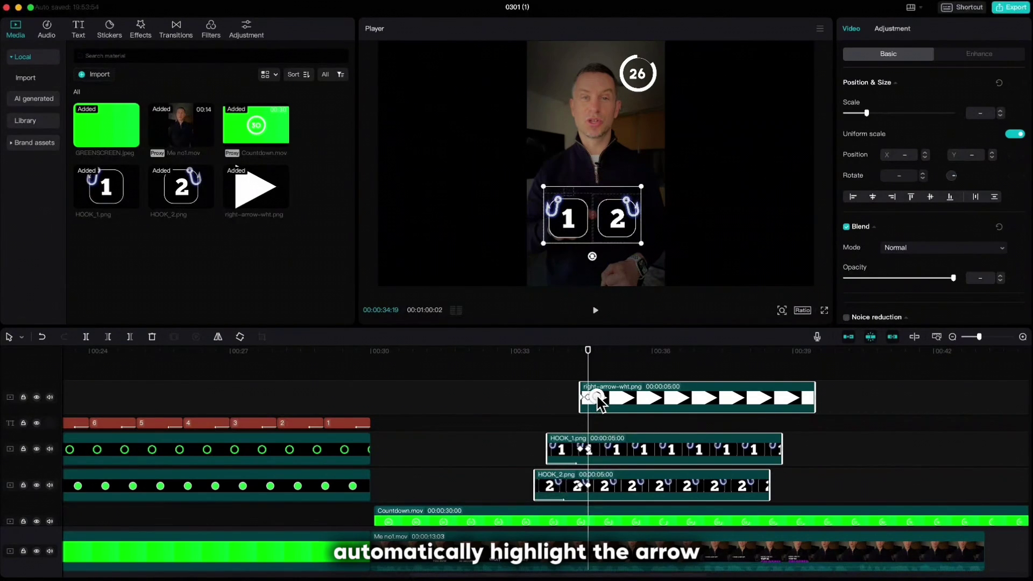
Set the arrow's opacity to 80% at 00:00:34:19 and add a Position & Size keyframe for it
{"action": "left_click", "coordinate": [596, 398]}
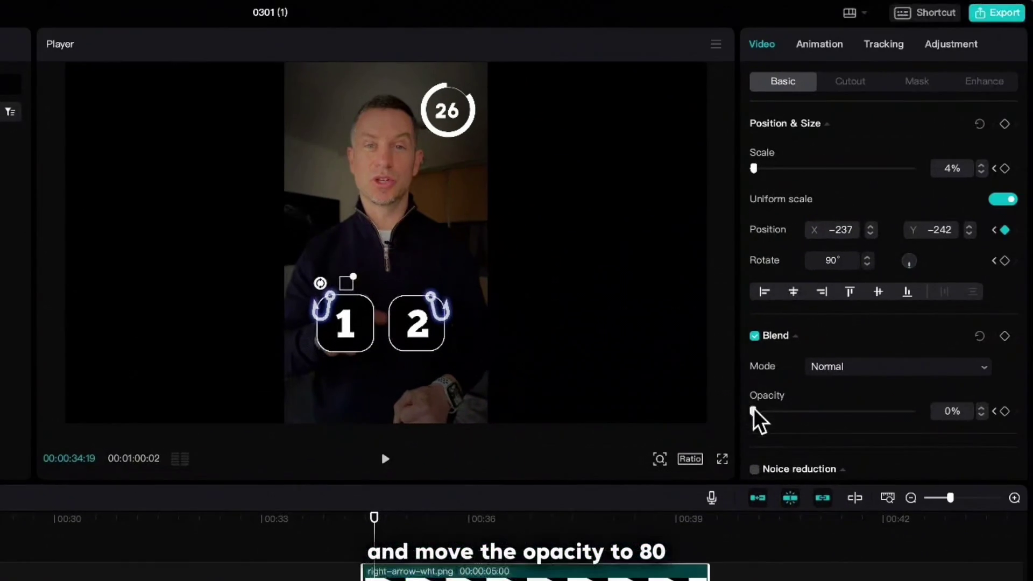
{"action": "left_click_drag", "start_coordinate": [954, 94], "coordinate": [1032, 92]}
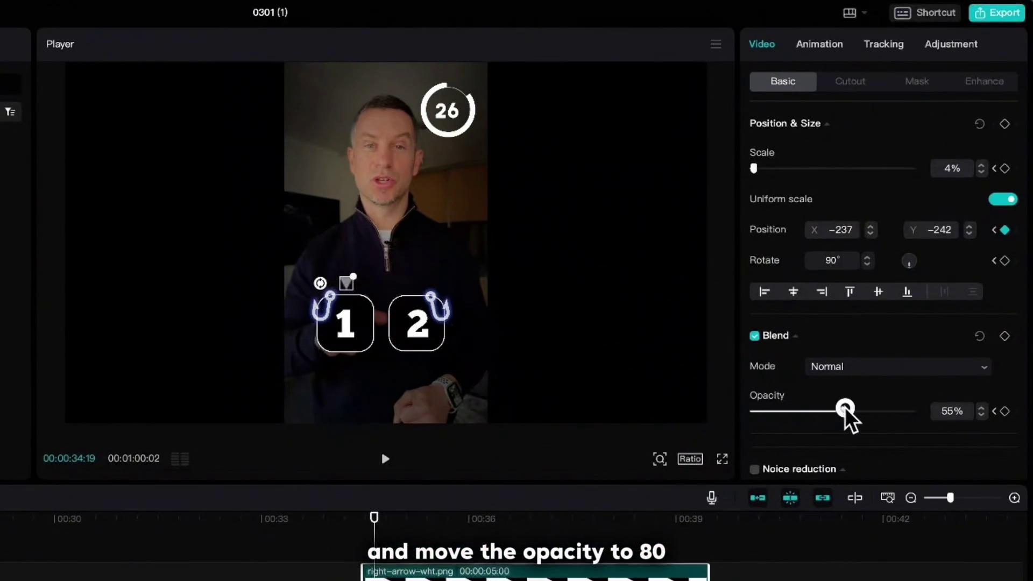
{"action": "left_click_drag", "start_coordinate": [845, 410], "coordinate": [883, 413]}
{"action": "left_click", "coordinate": [1005, 125]}
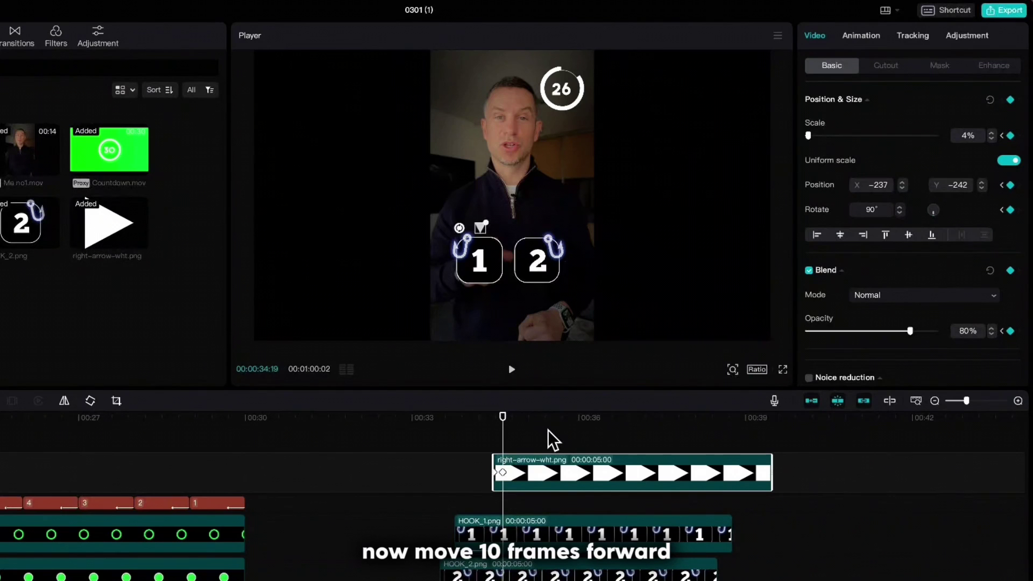
Advance ten frames to 00:00:34:29 and add a Position & Size keyframe to the arrow
{"action": "key", "text": "Right"}
{"action": "key", "text": "Right"}
{"action": "key", "text": "Right"}
{"action": "key", "text": "Right"}
{"action": "key", "text": "Right"}
{"action": "key", "text": "Right"}
{"action": "key", "text": "Right"}
{"action": "key", "text": "Right"}
{"action": "key", "text": "Right"}
{"action": "key", "text": "Right"}
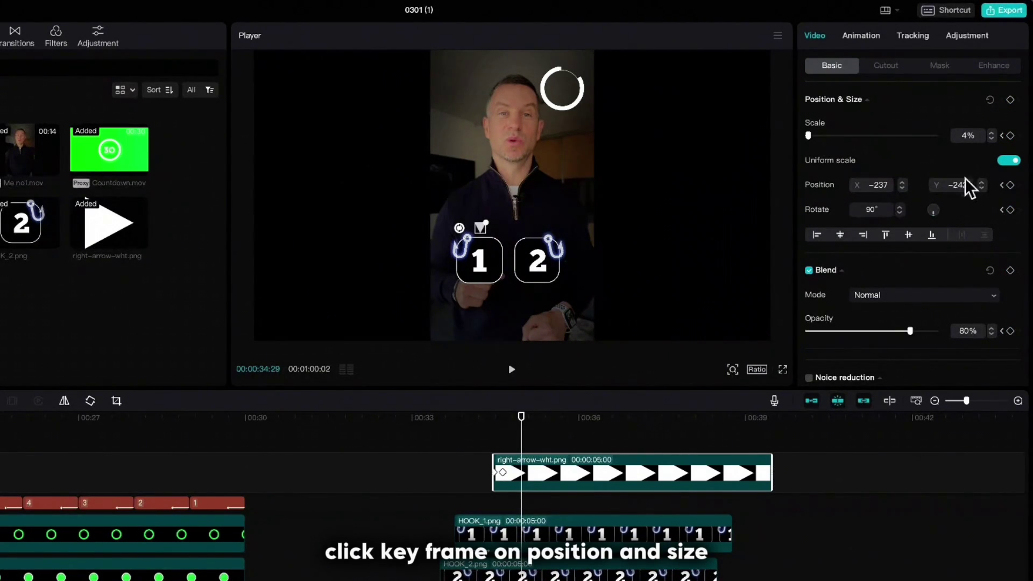
{"action": "left_click", "coordinate": [1010, 100]}
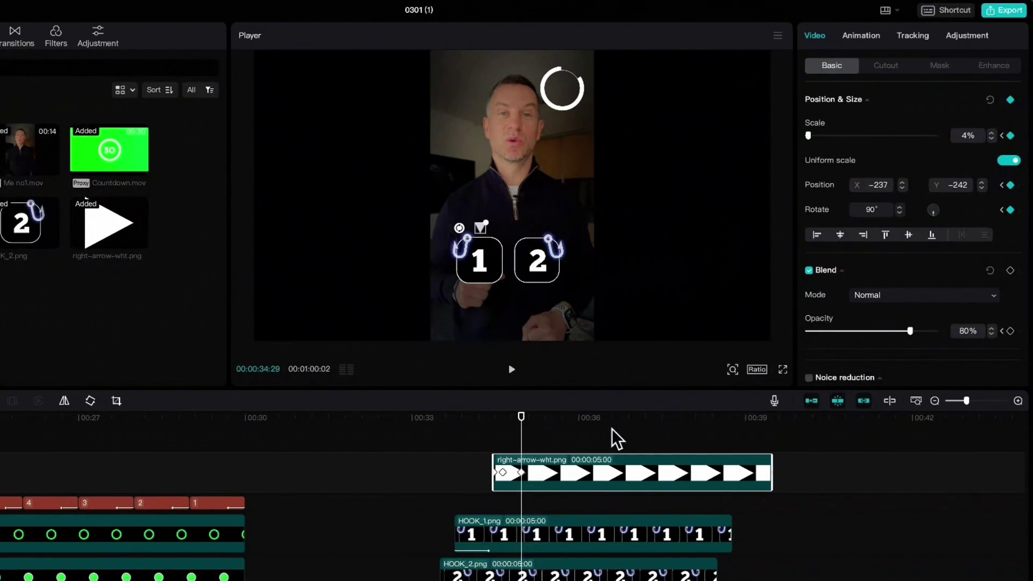
Advance five frames to 00:00:35:04, move the arrow above hook 2 at about X 177, Y -252, and add a Position & Size keyframe
{"action": "key", "text": "Right"}
{"action": "key", "text": "Right"}
{"action": "key", "text": "Right"}
{"action": "key", "text": "Right"}
{"action": "key", "text": "Right"}
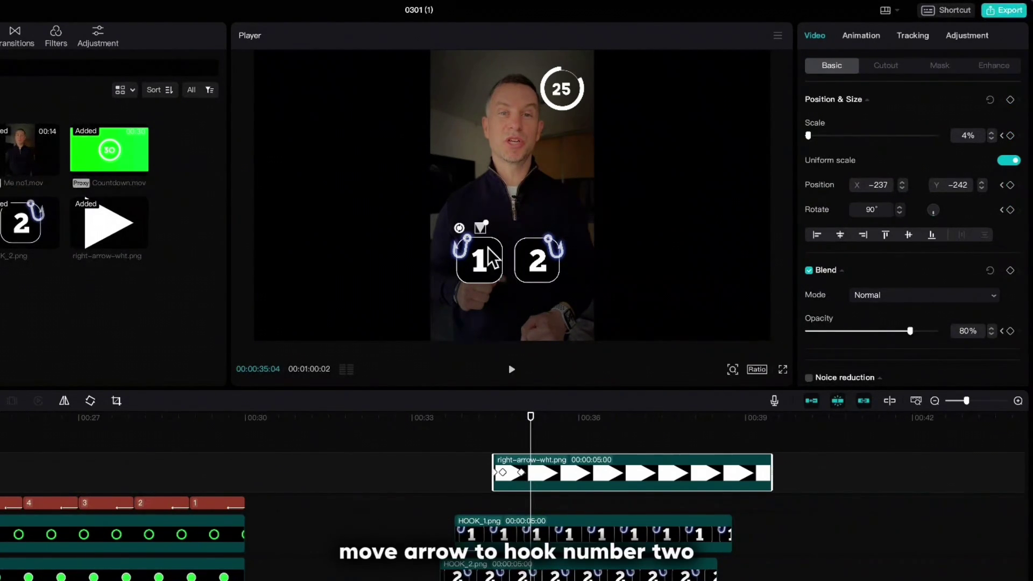
{"action": "left_click_drag", "start_coordinate": [484, 230], "coordinate": [537, 237]}
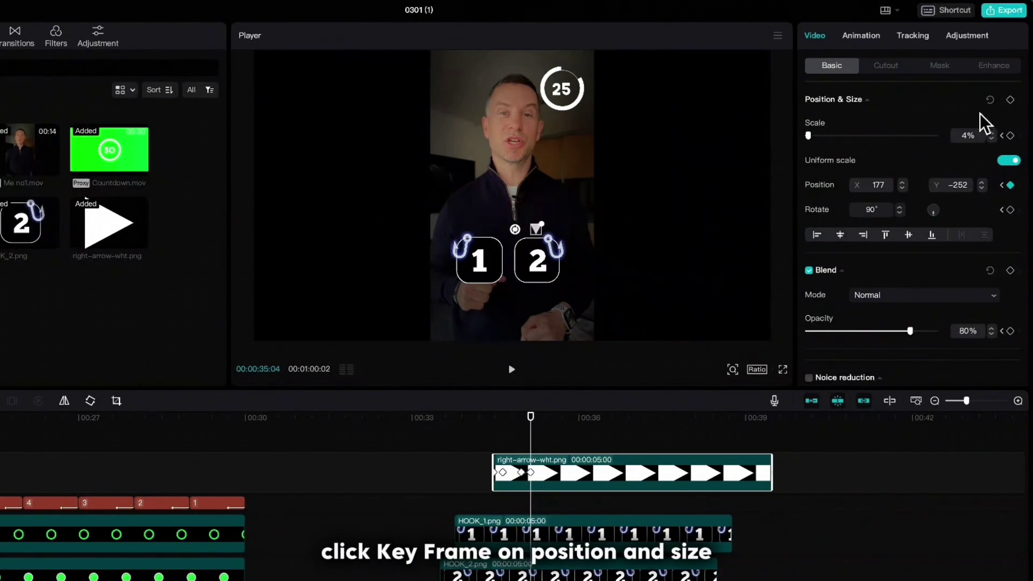
{"action": "left_click", "coordinate": [1010, 100]}
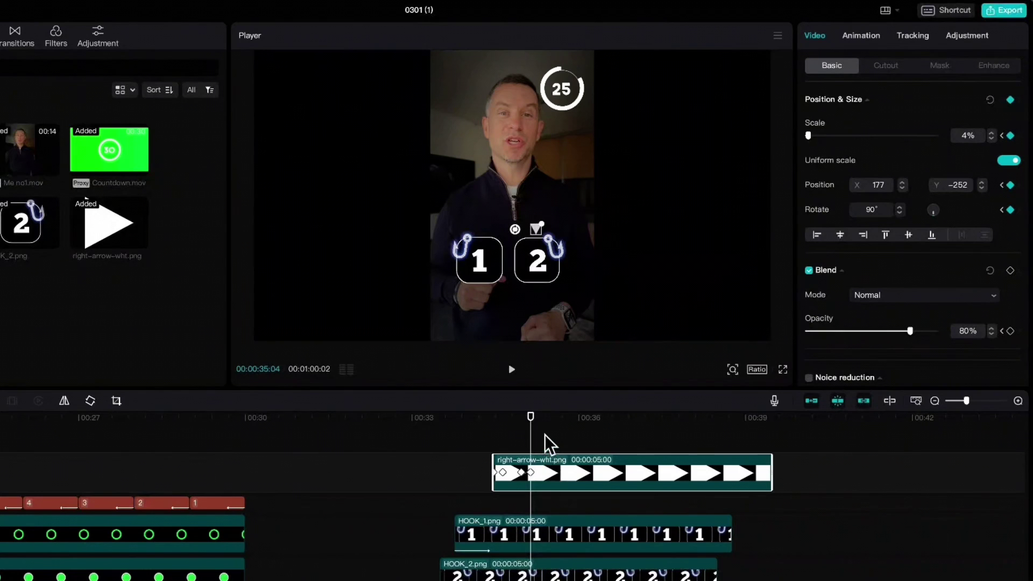
Advance five frames to 00:00:35:09 and move the arrow back above hook 1, at about X -247, Y -252
{"action": "key", "text": "Right"}
{"action": "key", "text": "Right"}
{"action": "key", "text": "Right"}
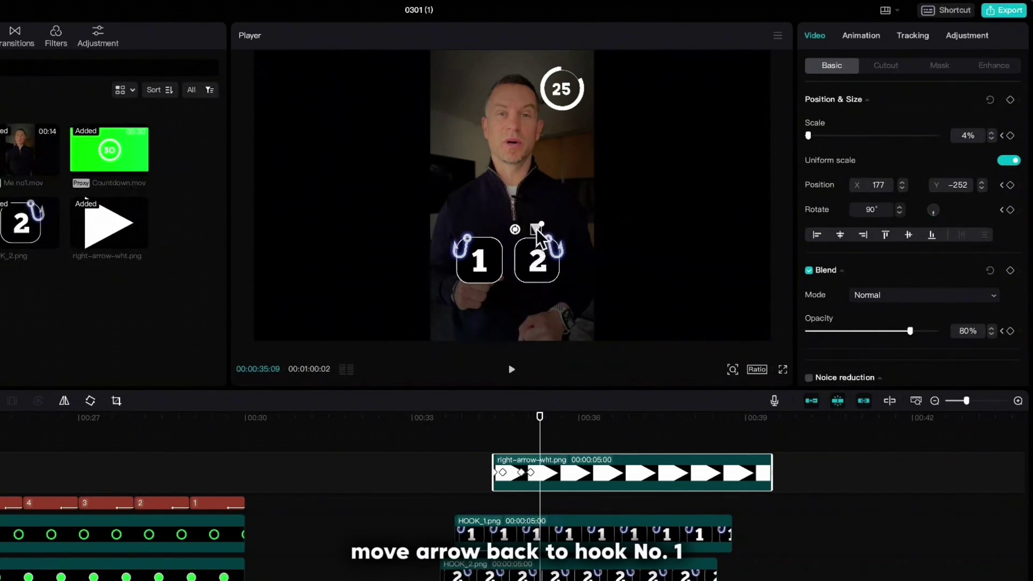
{"action": "left_click_drag", "start_coordinate": [536, 229], "coordinate": [479, 230]}
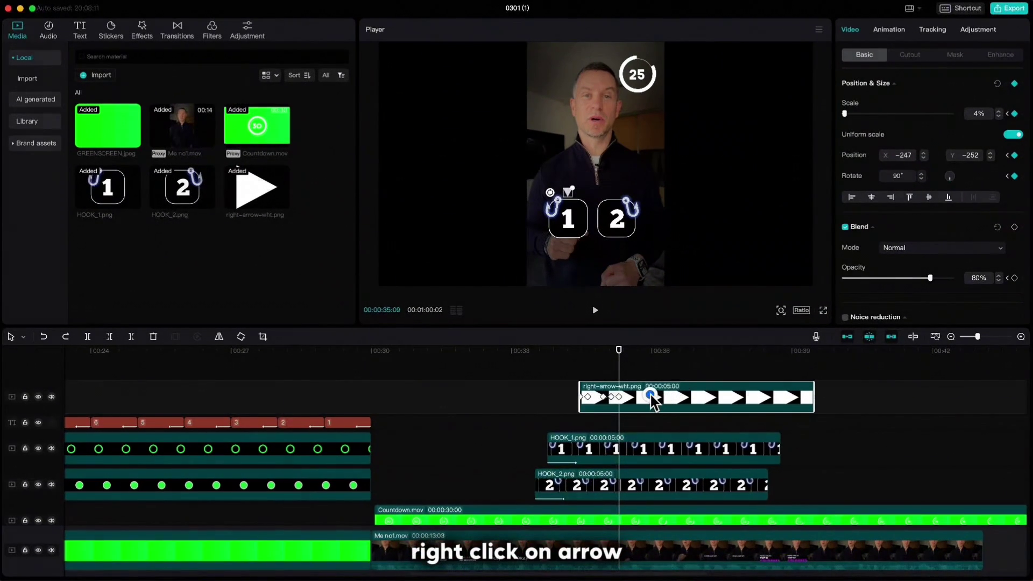
Convert the arrow clip into a compound clip and enable motion blur on it
{"action": "right_click", "coordinate": [652, 401]}
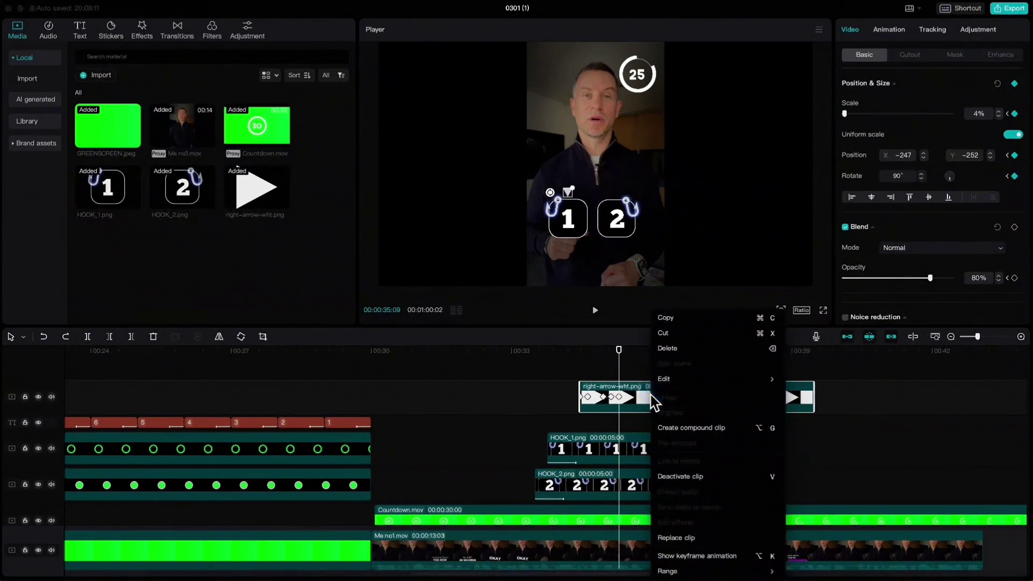
{"action": "left_click", "coordinate": [667, 428]}
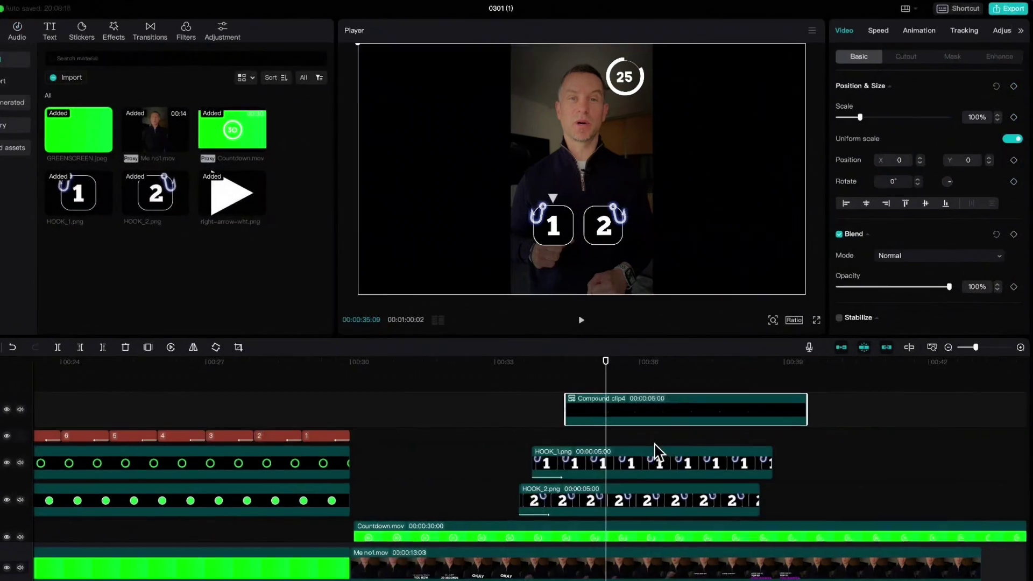
{"action": "scroll", "coordinate": [910, 220], "scroll_direction": "down", "scroll_amount": 3}
{"action": "scroll", "coordinate": [857, 315], "scroll_direction": "down", "scroll_amount": 1}
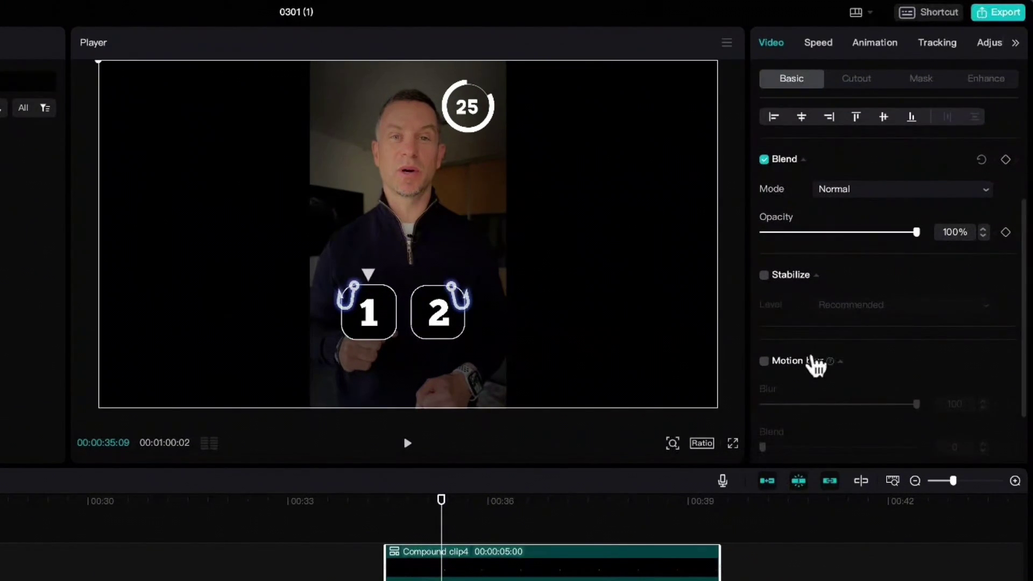
{"action": "left_click", "coordinate": [765, 362]}
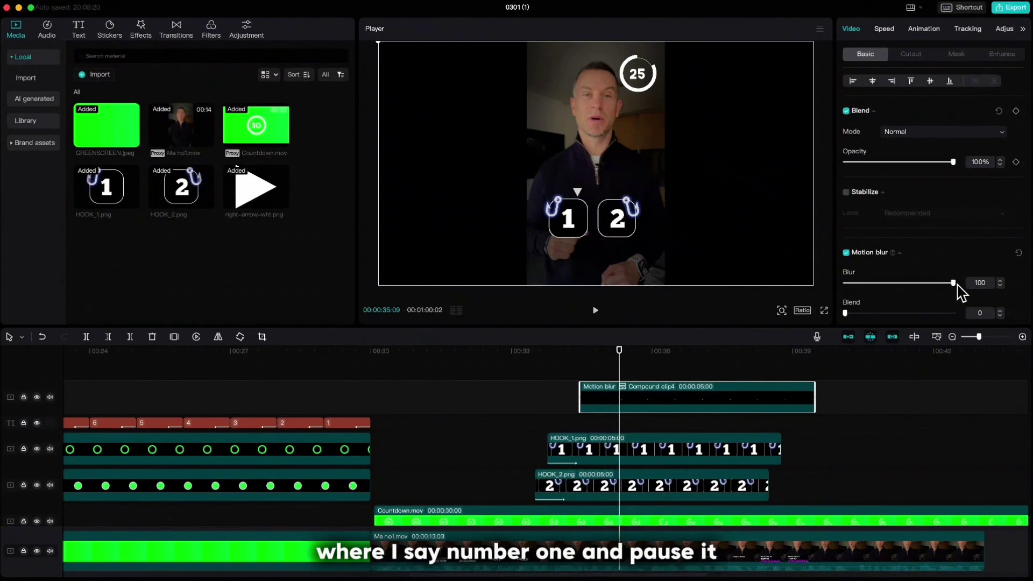
{"action": "scroll", "coordinate": [948, 277], "scroll_direction": "up", "scroll_amount": 4}
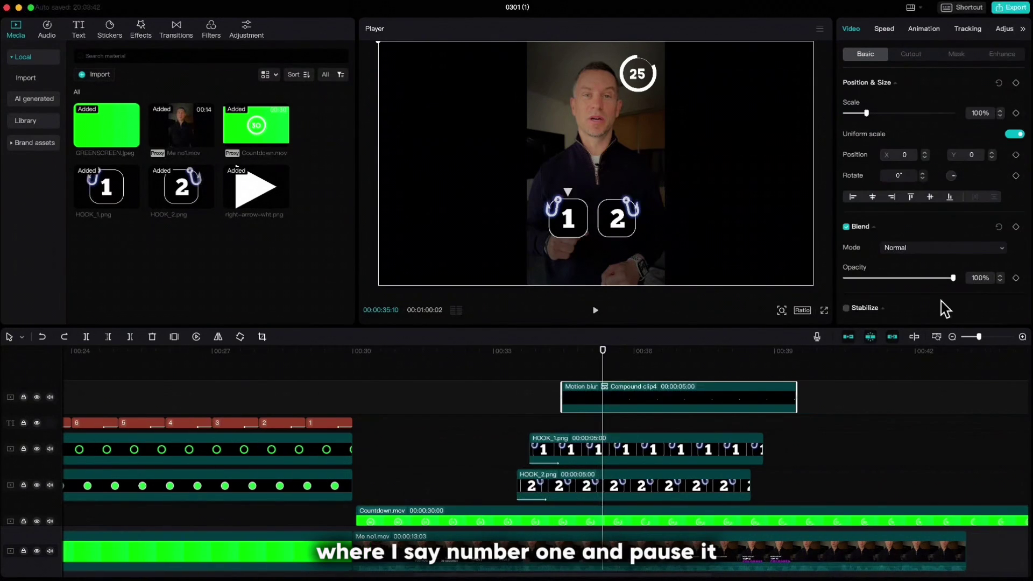
Play ahead to 00:00:36:06 and add Position & Size keyframes to HOOK_2.png, HOOK_1.png and the arrow's compound clip
{"action": "left_click", "coordinate": [473, 397]}
{"action": "key", "text": "space"}
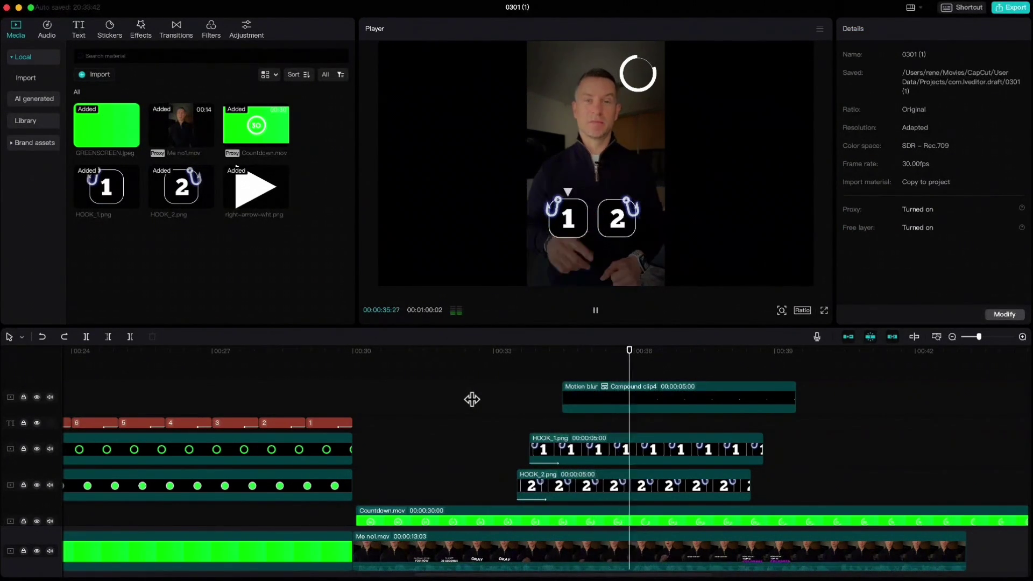
{"action": "key", "text": "space"}
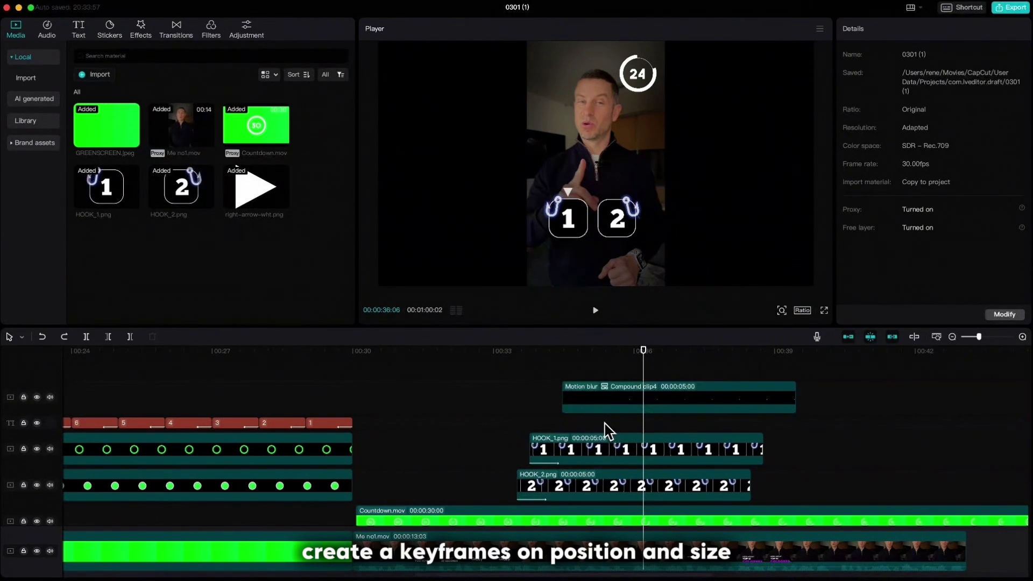
{"action": "left_click", "coordinate": [666, 492]}
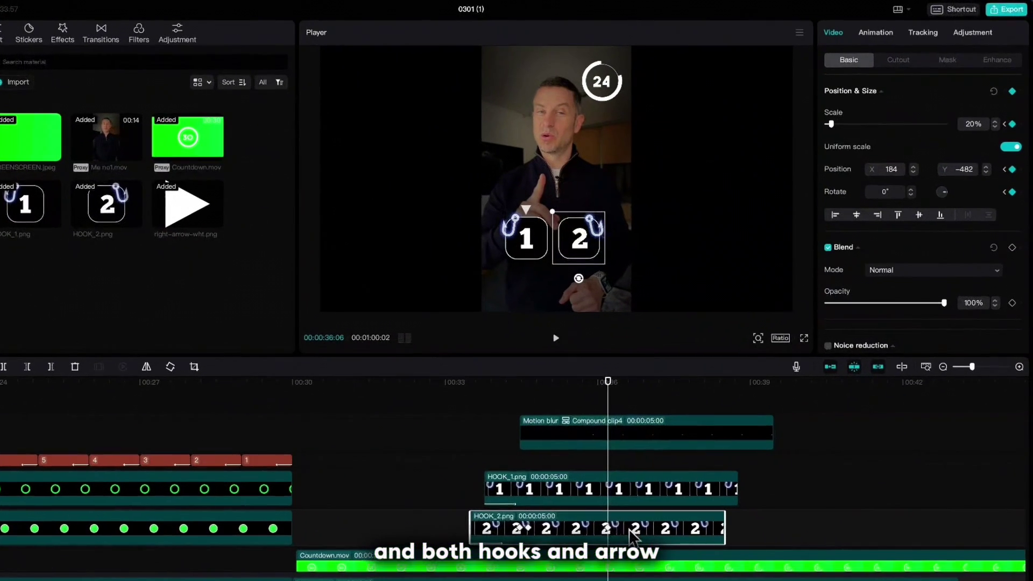
{"action": "left_click", "coordinate": [1013, 92]}
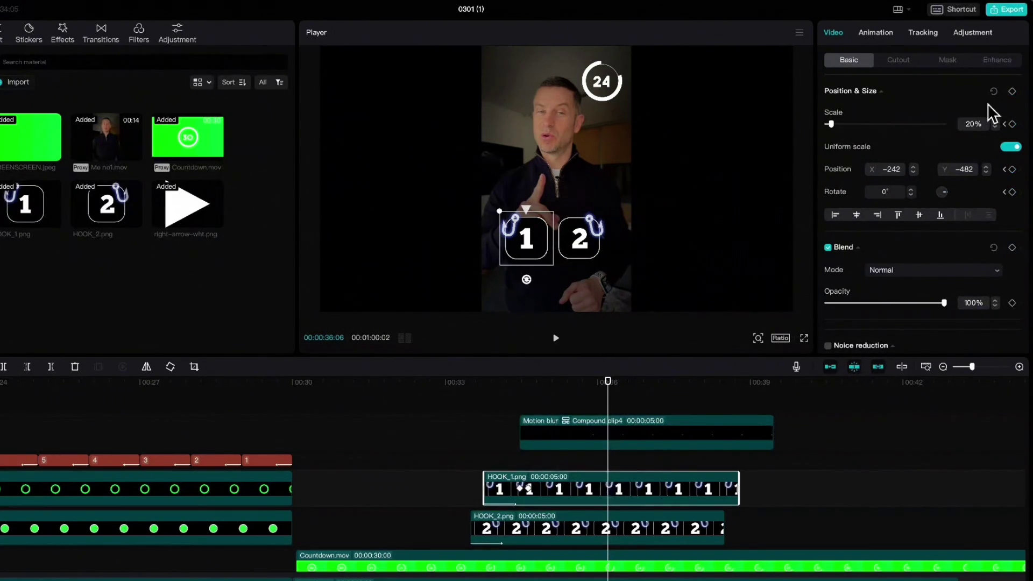
{"action": "left_click", "coordinate": [1011, 92]}
{"action": "left_click", "coordinate": [651, 435]}
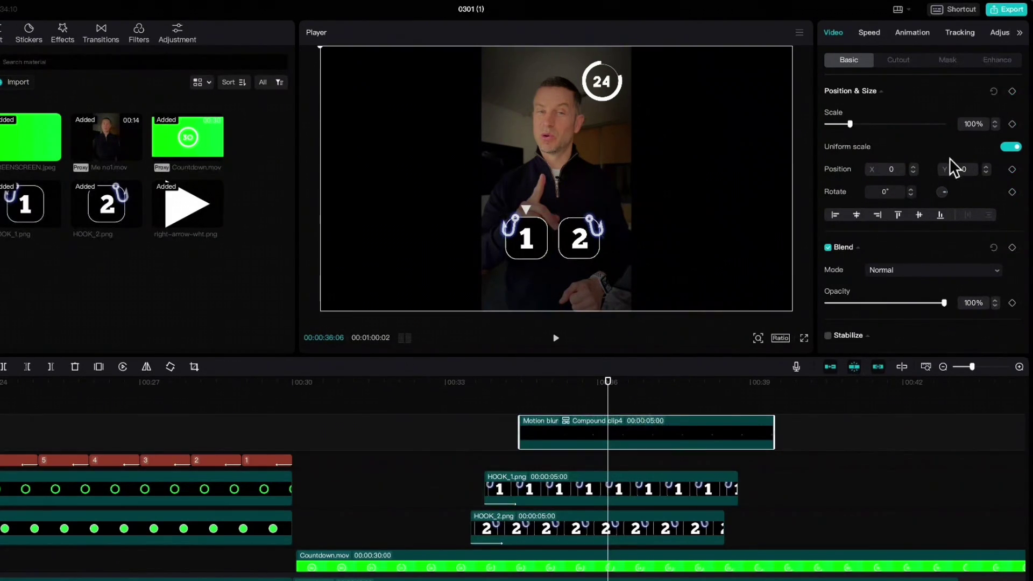
{"action": "left_click", "coordinate": [1013, 91]}
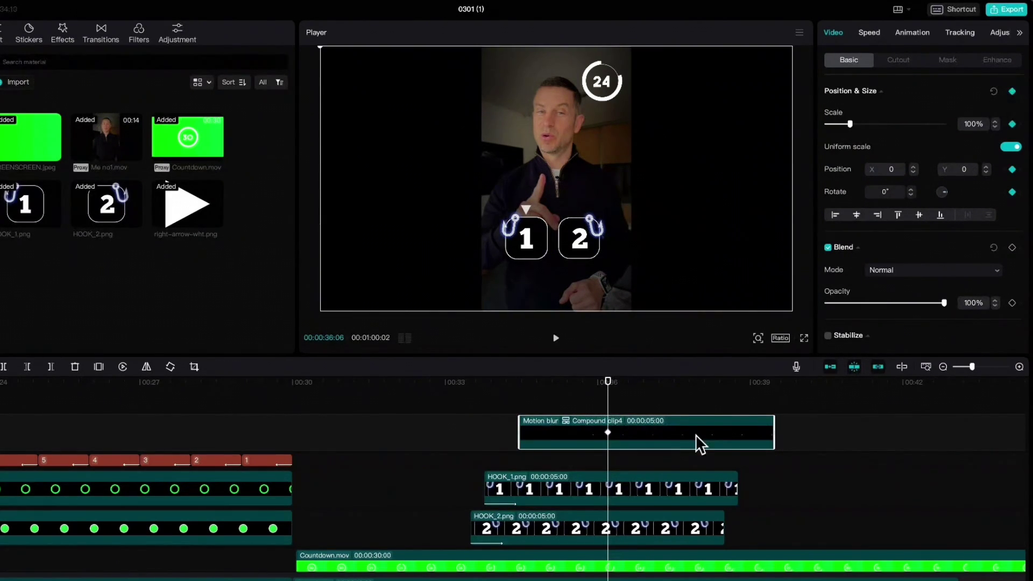
Advance five frames to 00:00:36:11, move HOOK_2.png out of the frame to the right, and centre HOOK_1.png and the arrow together on the chest
{"action": "left_click", "coordinate": [638, 535]}
{"action": "key", "text": "Right"}
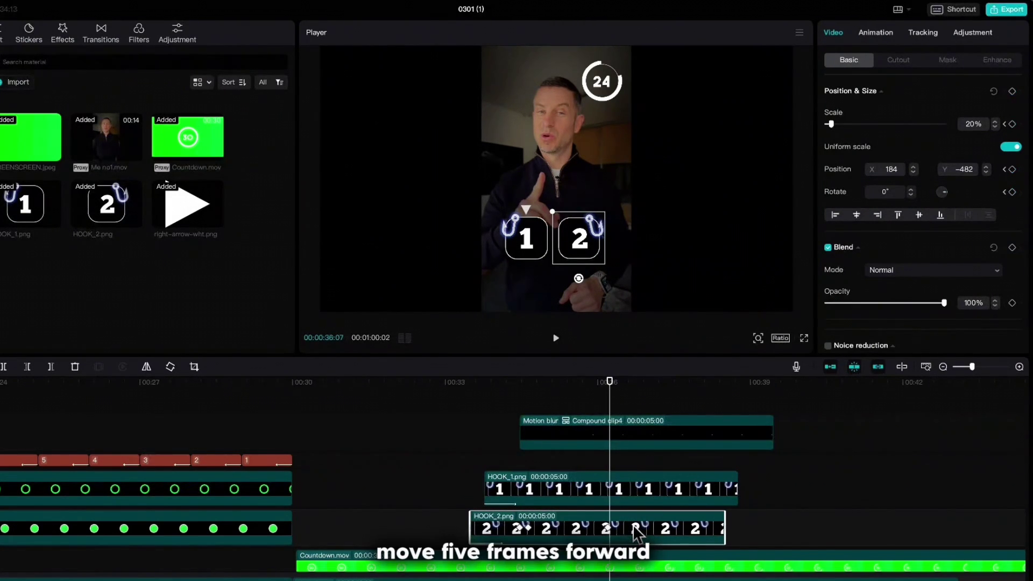
{"action": "key", "text": "Right"}
{"action": "key", "text": "Right"}
{"action": "key", "text": "Right"}
{"action": "key", "text": "Right"}
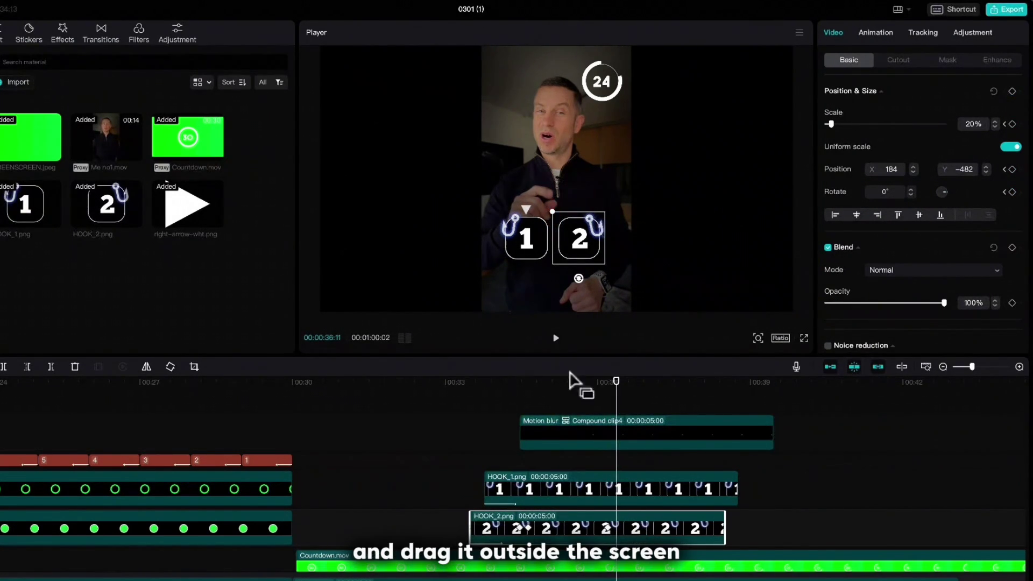
{"action": "left_click_drag", "start_coordinate": [575, 250], "coordinate": [845, 245]}
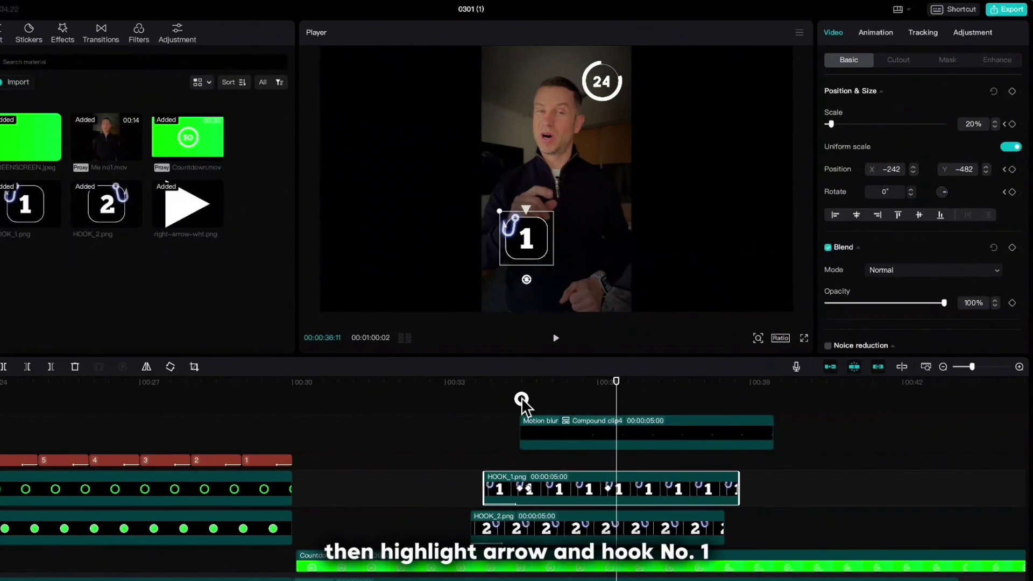
{"action": "left_click_drag", "start_coordinate": [522, 399], "coordinate": [607, 503]}
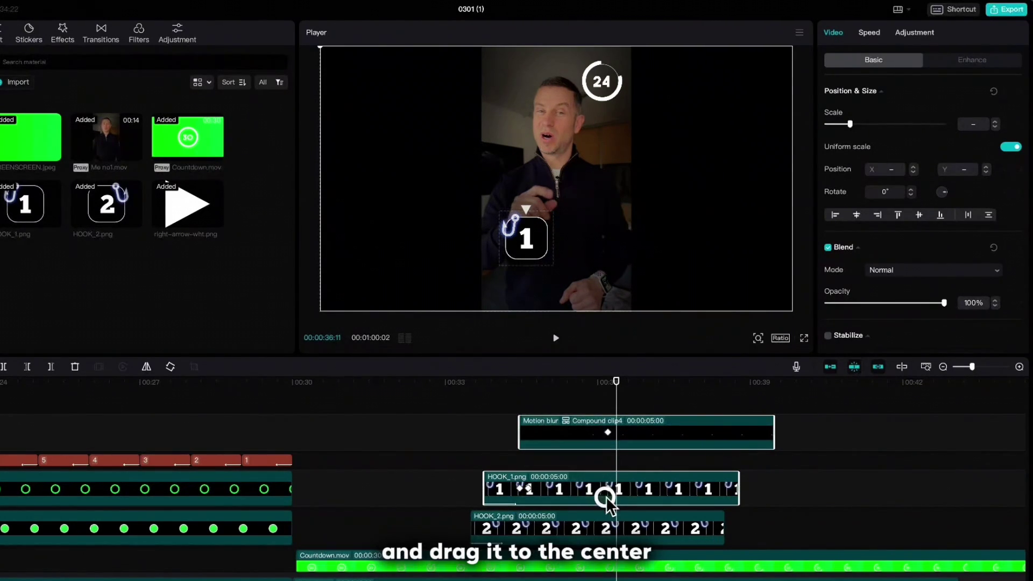
{"action": "mouse_move", "coordinate": [521, 218]}
{"action": "left_mouse_down"}
{"action": "mouse_move", "coordinate": [535, 247]}
{"action": "mouse_move", "coordinate": [565, 251]}
{"action": "left_mouse_up"}
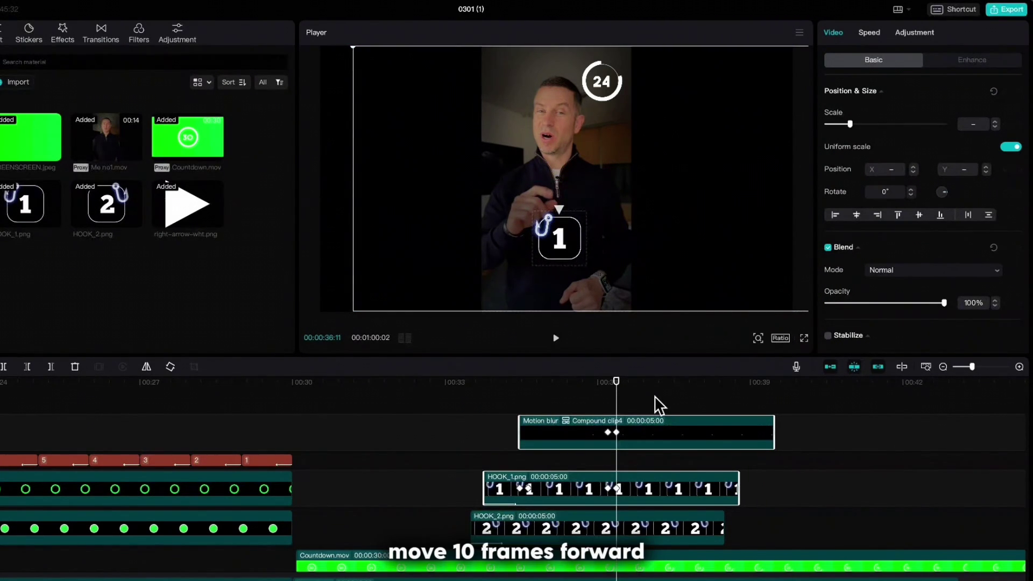
Advance ten frames to 00:00:36:21 and add Position & Size keyframes to the arrow's compound clip and HOOK_1.png
{"action": "key", "text": "Right"}
{"action": "key", "text": "Right"}
{"action": "key", "text": "Right"}
{"action": "key", "text": "Right"}
{"action": "key", "text": "Right"}
{"action": "key", "text": "Right"}
{"action": "key", "text": "Right"}
{"action": "key", "text": "Right"}
{"action": "key", "text": "Right"}
{"action": "key", "text": "Right"}
{"action": "left_click", "coordinate": [634, 430]}
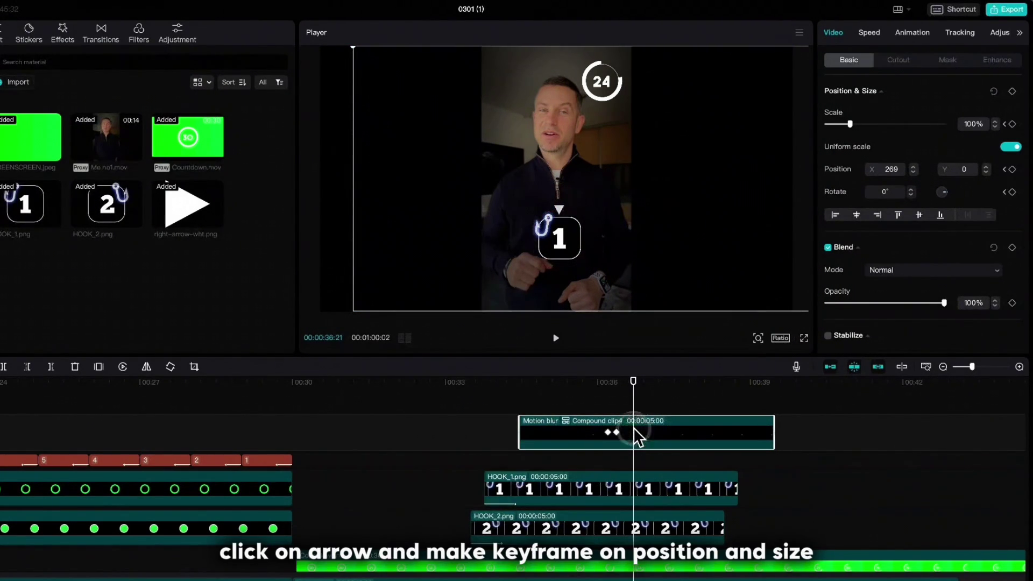
{"action": "left_click", "coordinate": [1012, 91]}
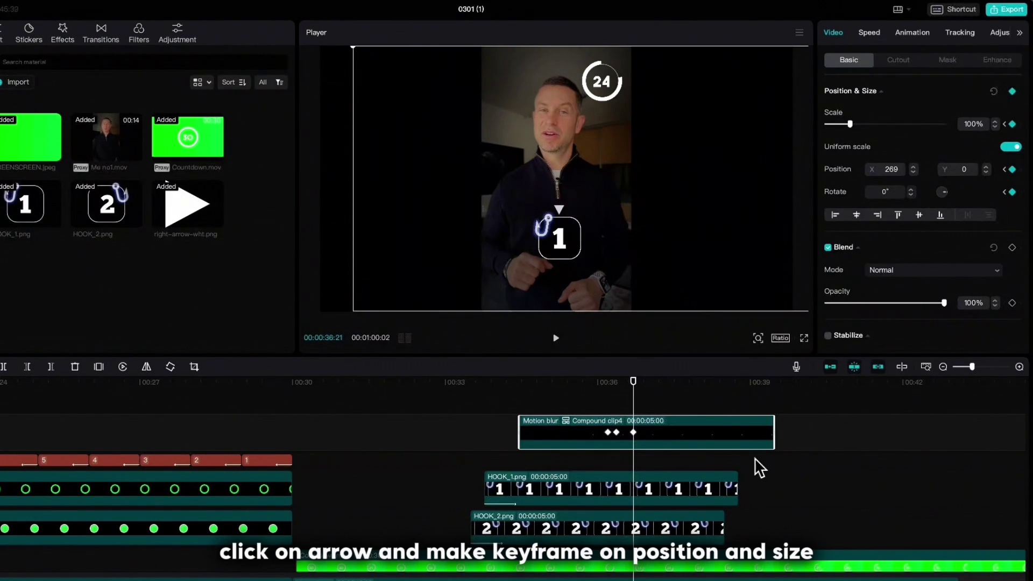
{"action": "left_click", "coordinate": [698, 494]}
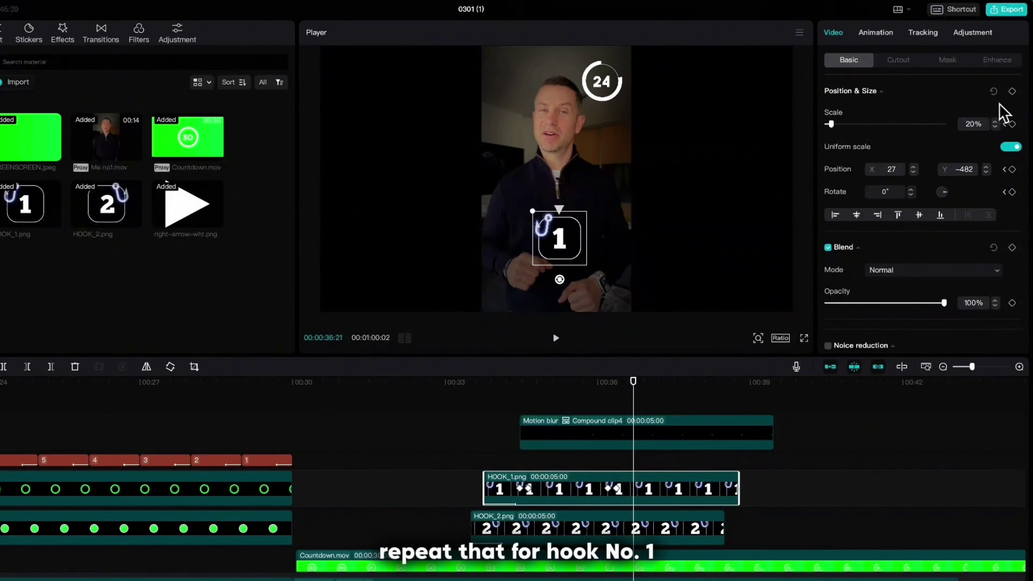
{"action": "left_click", "coordinate": [1013, 91]}
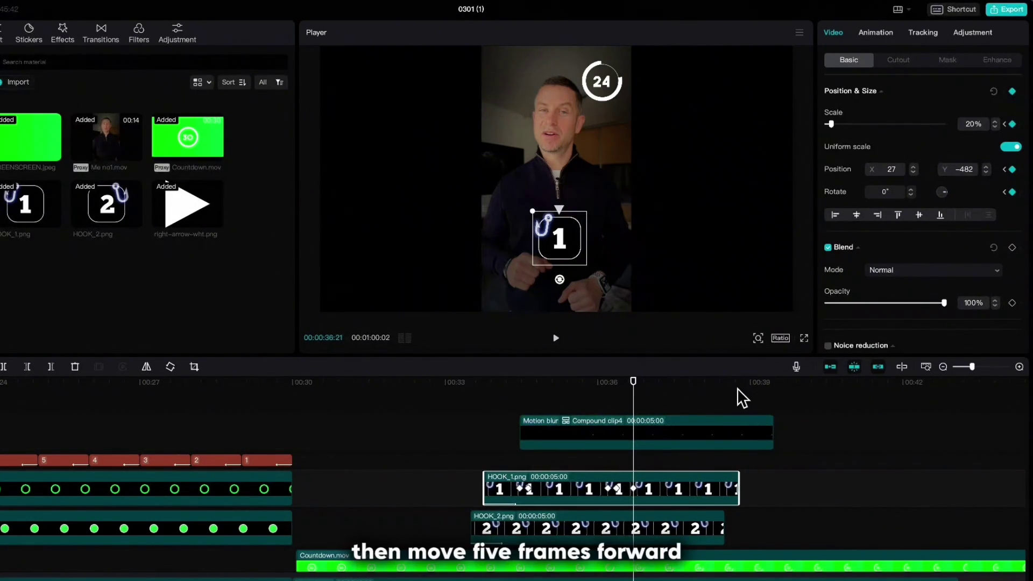
Advance five frames to 00:00:36:26 and move HOOK_1.png and the arrow together out of the frame to the right
{"action": "key", "text": "Right"}
{"action": "key", "text": "Right"}
{"action": "key", "text": "Right"}
{"action": "key", "text": "Right"}
{"action": "key", "text": "Right"}
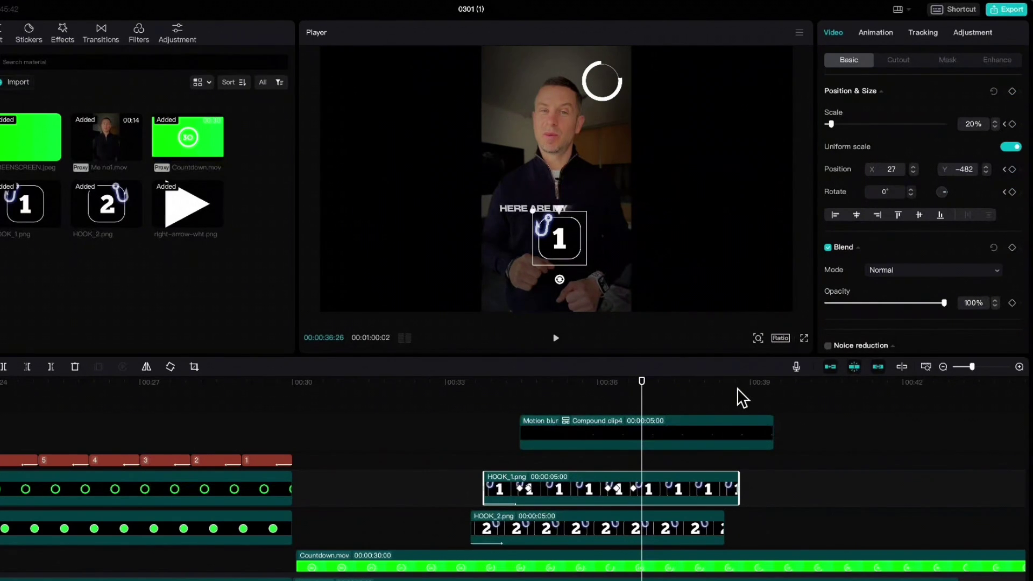
{"action": "left_click_drag", "start_coordinate": [585, 401], "coordinate": [660, 493]}
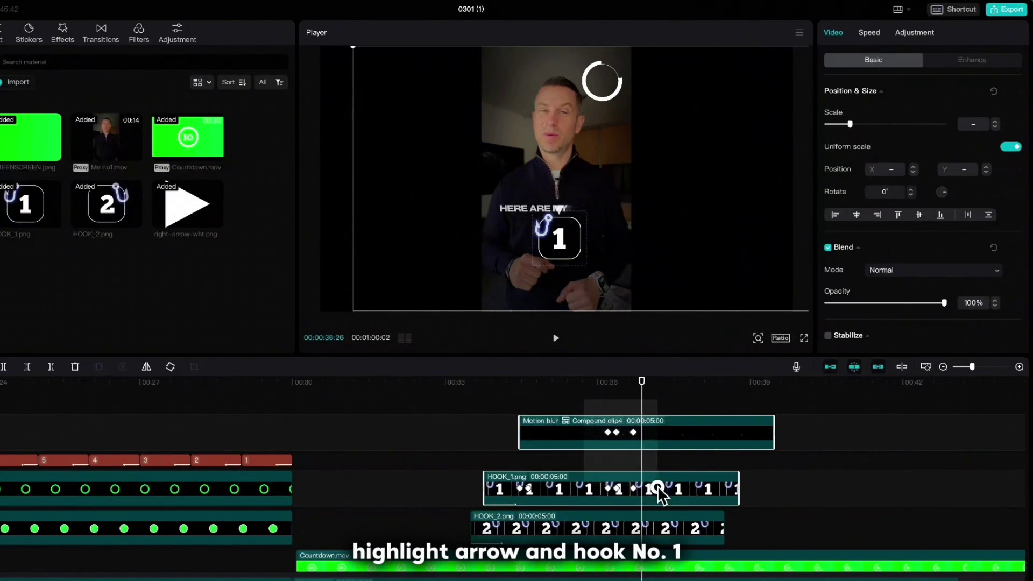
{"action": "left_click_drag", "start_coordinate": [559, 249], "coordinate": [802, 245]}
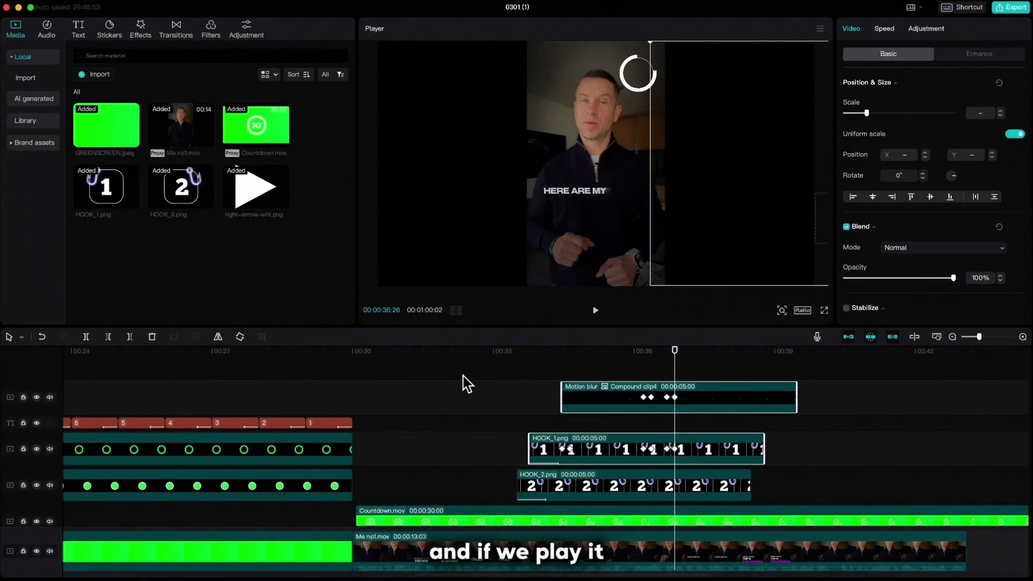
Play back the hook and arrow animation to check its motion
{"action": "left_click", "coordinate": [460, 376]}
{"action": "key", "text": "space"}
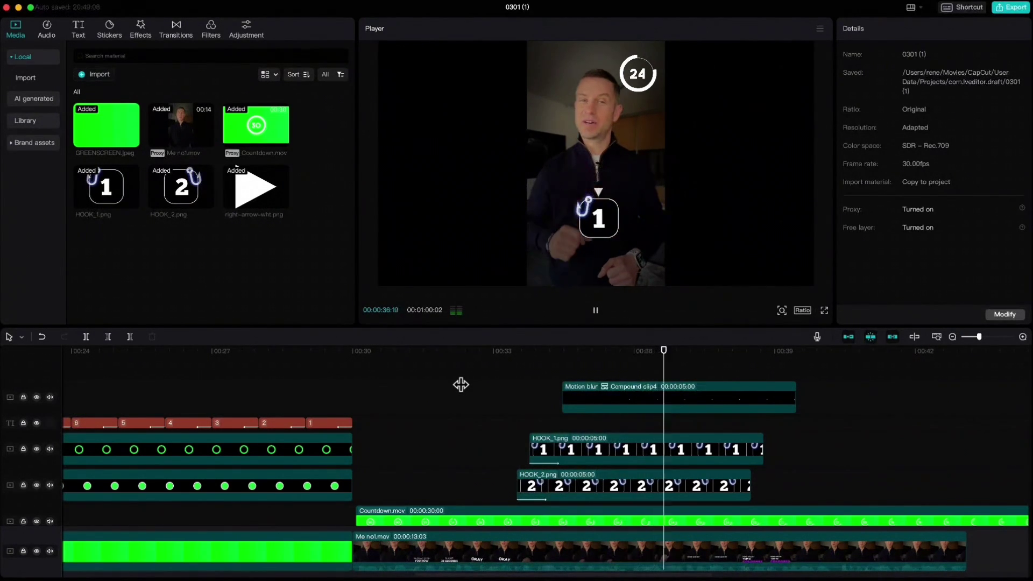
{"action": "key", "text": "space"}
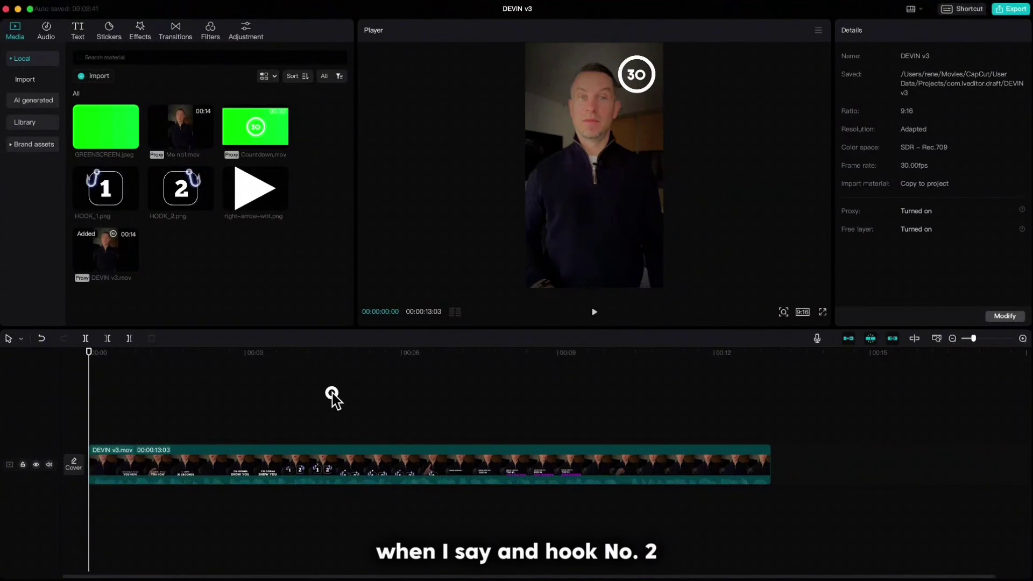
Play the video to the hook 2 cue, place HOOK_2.png on a track above it at 00:00:09:20, and scale it to 47%
{"action": "left_click", "coordinate": [332, 399]}
{"action": "key", "text": "space"}
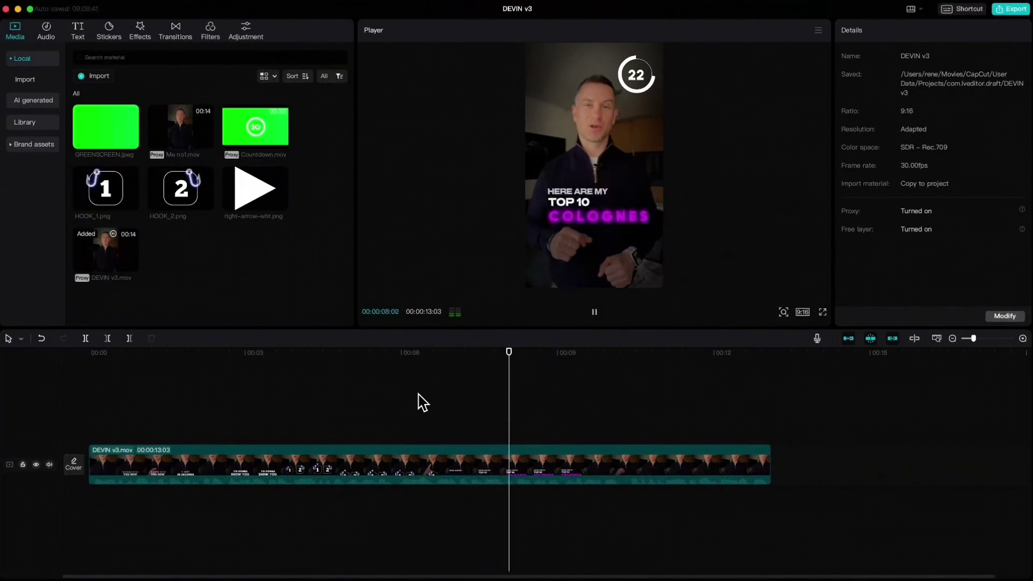
{"action": "key", "text": "space"}
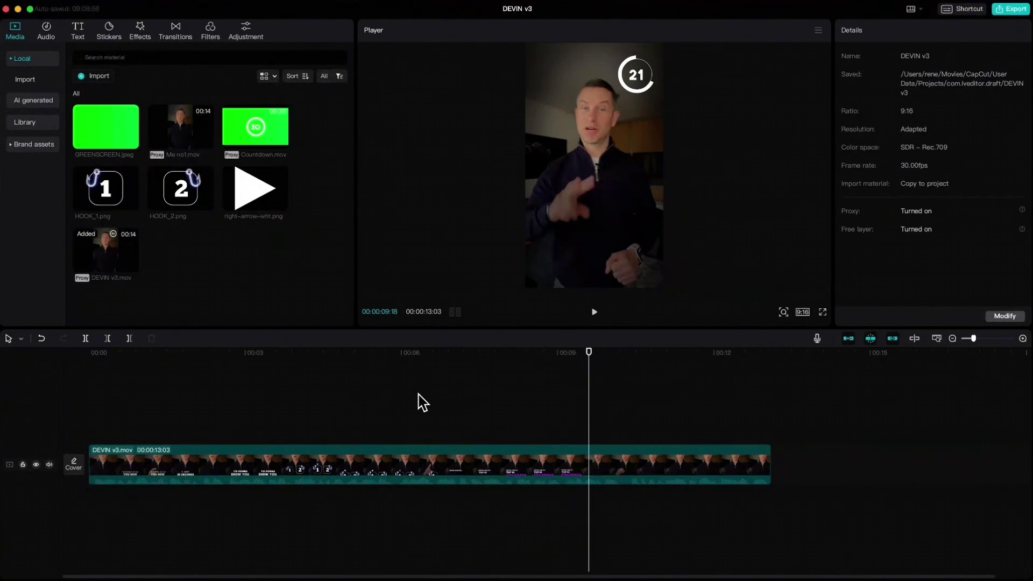
{"action": "left_click_drag", "start_coordinate": [198, 204], "coordinate": [592, 430]}
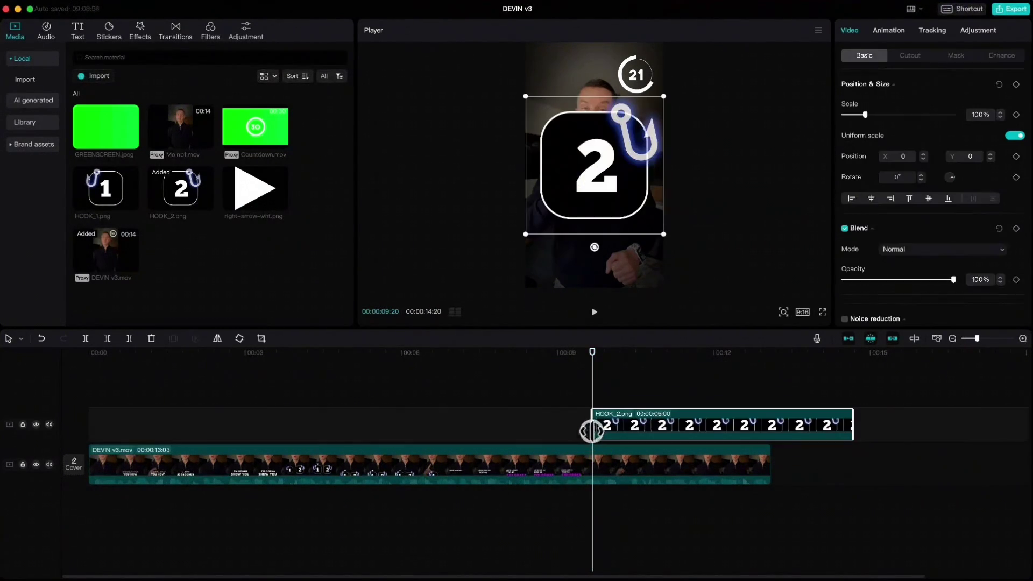
{"action": "left_click_drag", "start_coordinate": [862, 114], "coordinate": [853, 117]}
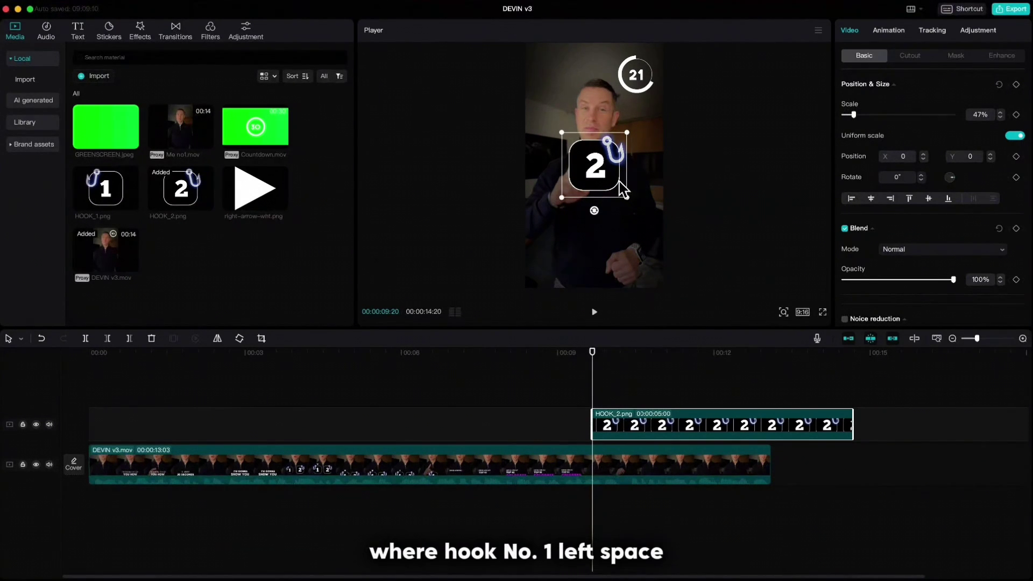
Match HOOK_2.png to HOOK_1's placement with scale 36% and position X 47, Y -865, then start its clip at 00:00:09:24
{"action": "left_click_drag", "start_coordinate": [590, 353], "coordinate": [421, 379]}
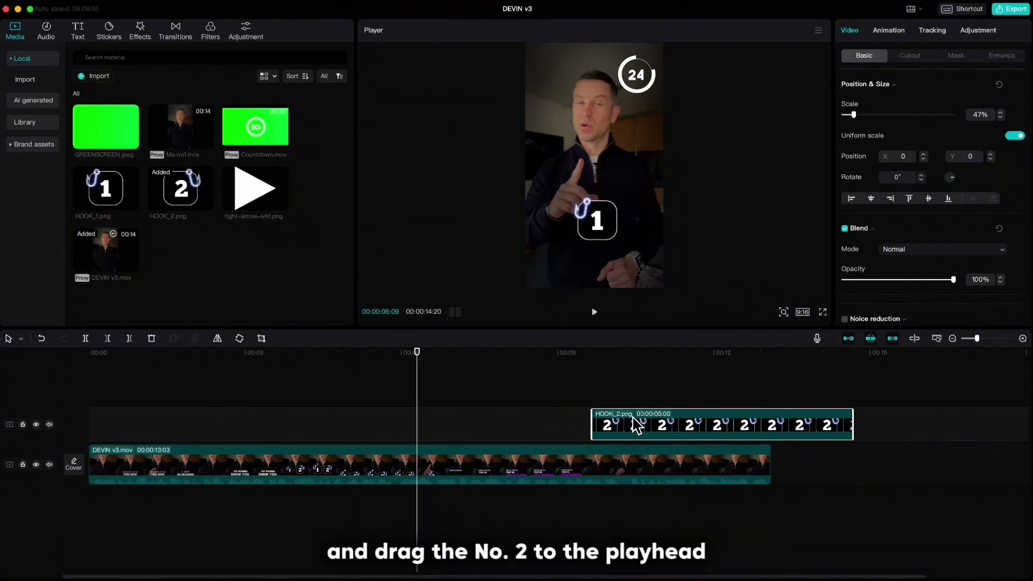
{"action": "left_click_drag", "start_coordinate": [635, 422], "coordinate": [458, 426]}
{"action": "left_click_drag", "start_coordinate": [594, 178], "coordinate": [603, 229]}
{"action": "left_click", "coordinate": [1001, 112]}
{"action": "left_click", "coordinate": [1001, 112]}
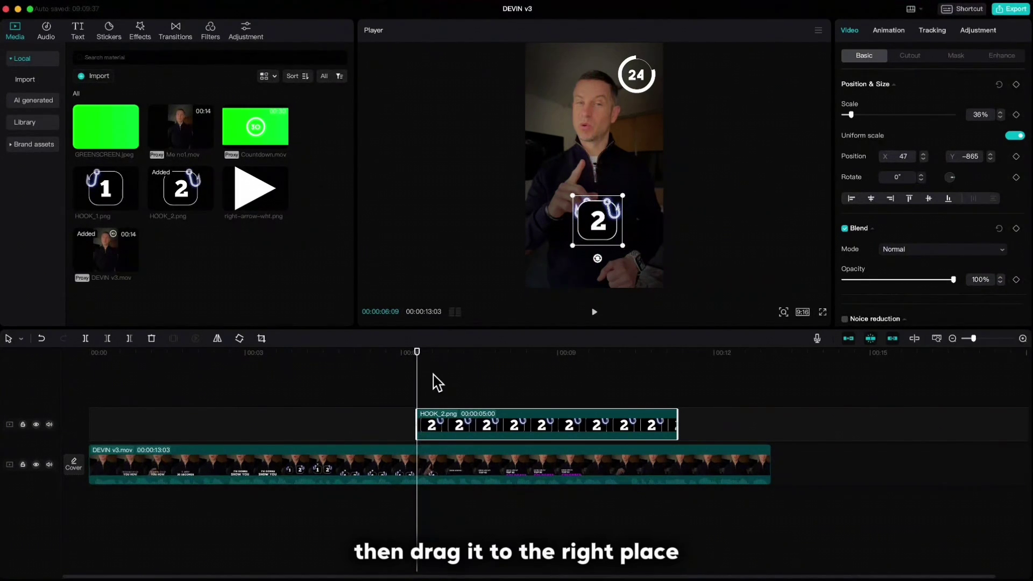
{"action": "key", "text": "space"}
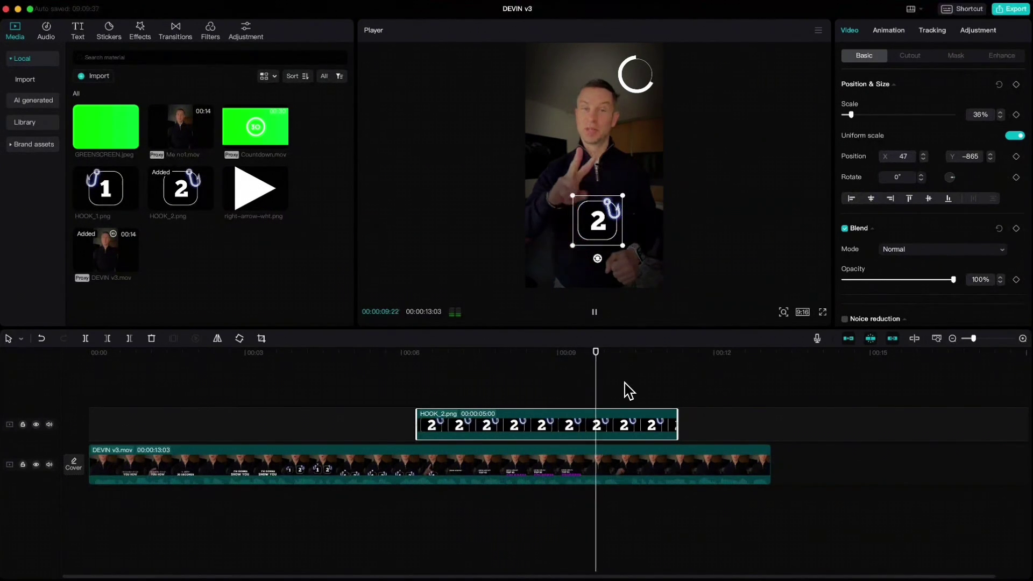
{"action": "left_click_drag", "start_coordinate": [462, 431], "coordinate": [645, 431]}
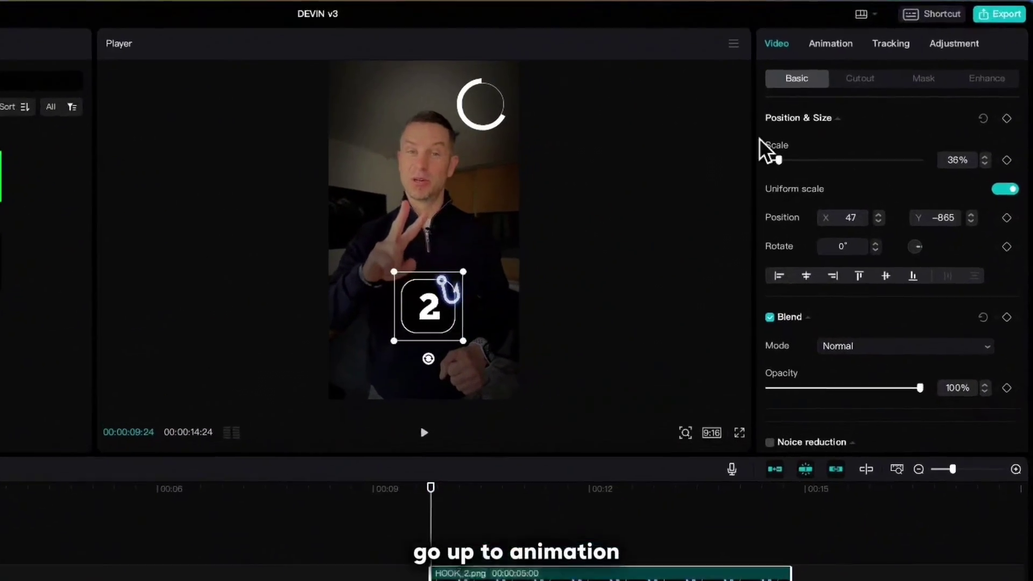
Apply the Slide Left entrance animation to HOOK_2.png with a duration of 0.3 s
{"action": "left_click", "coordinate": [818, 43]}
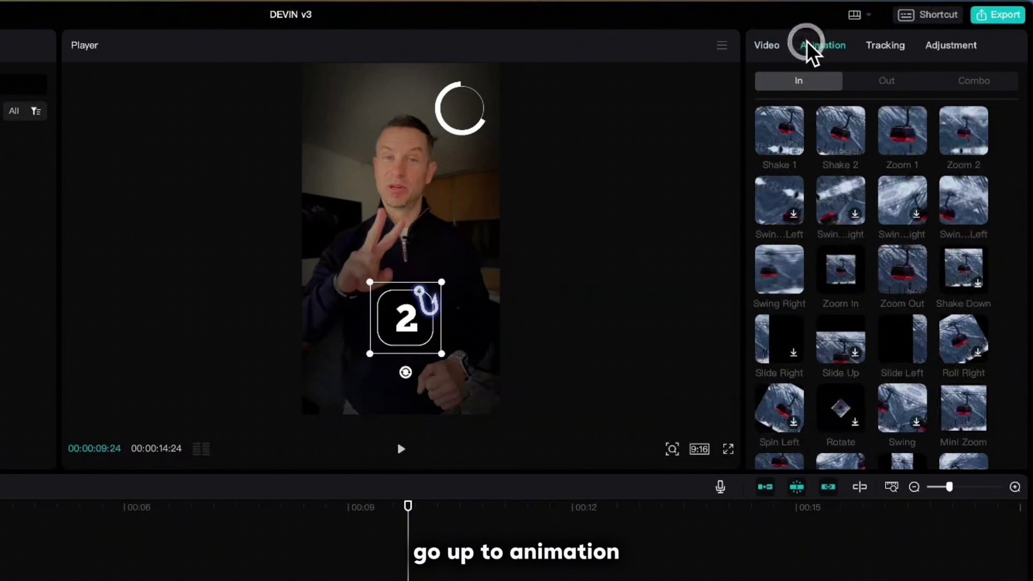
{"action": "scroll", "coordinate": [886, 299], "scroll_direction": "down", "scroll_amount": 1}
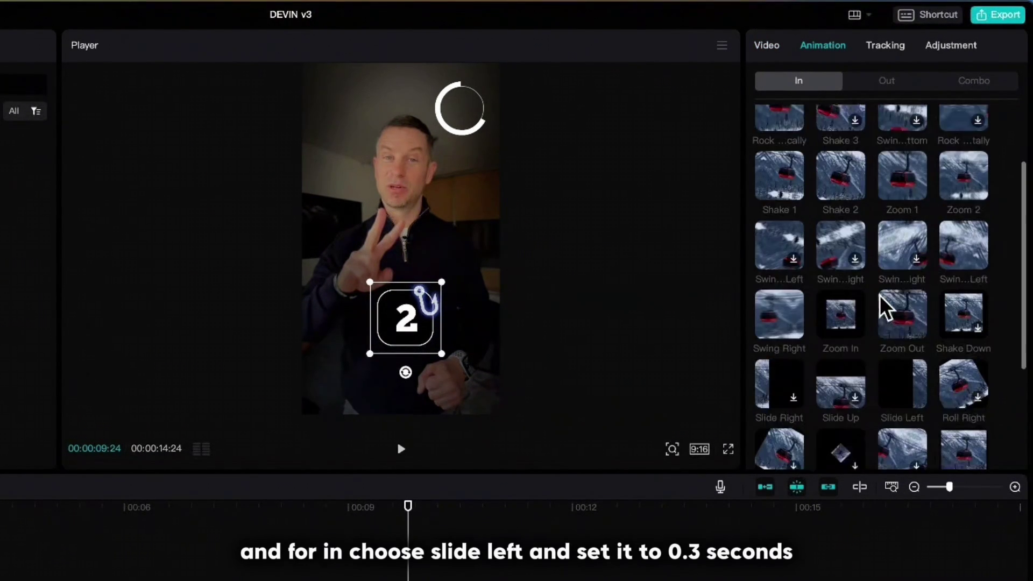
{"action": "left_click", "coordinate": [906, 319]}
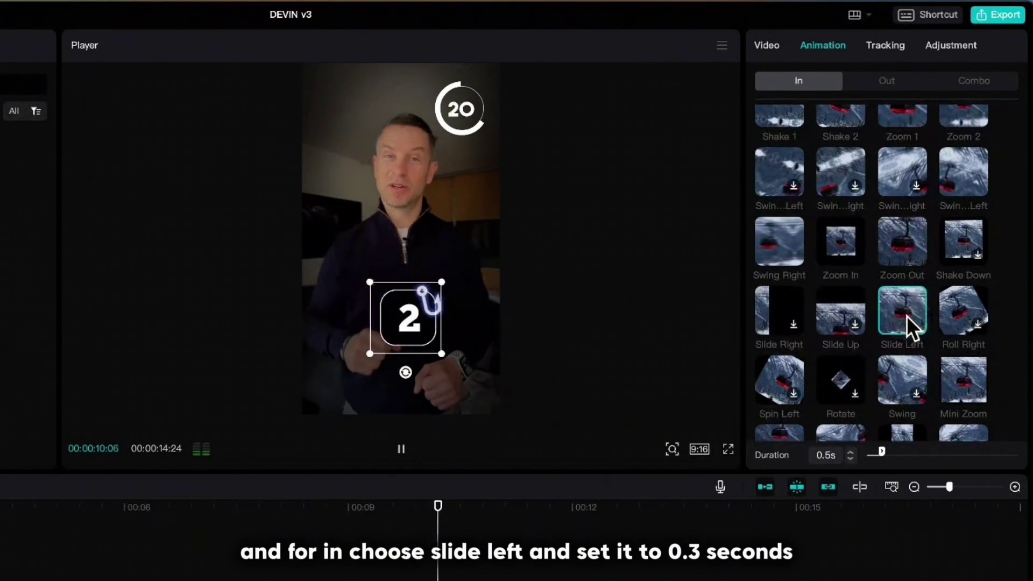
{"action": "left_click_drag", "start_coordinate": [850, 462], "coordinate": [845, 462]}
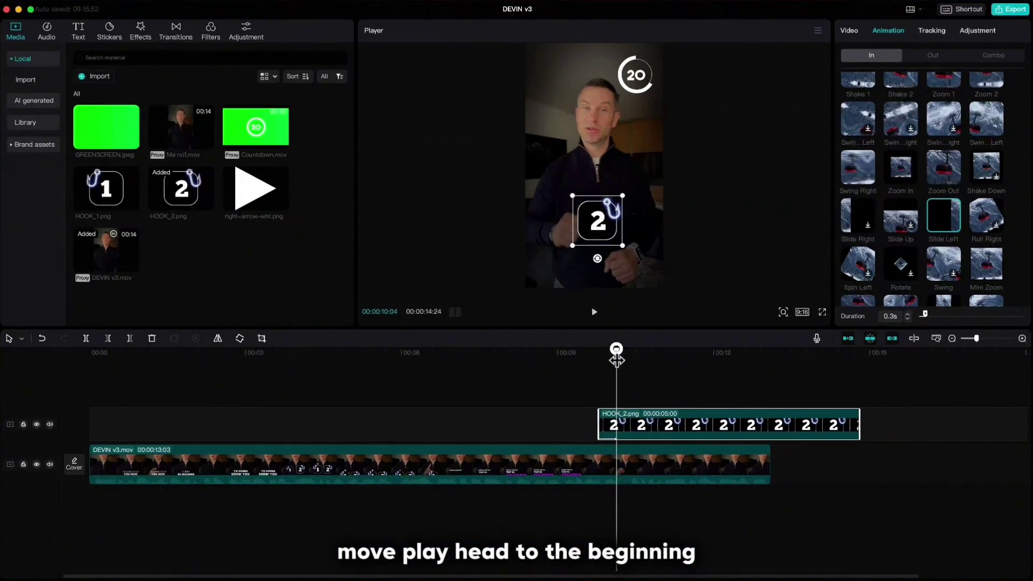
Set HOOK_2.png's opacity to 0% at the clip's start, 00:00:09:24, and add an opacity keyframe there
{"action": "left_click_drag", "start_coordinate": [616, 350], "coordinate": [600, 349]}
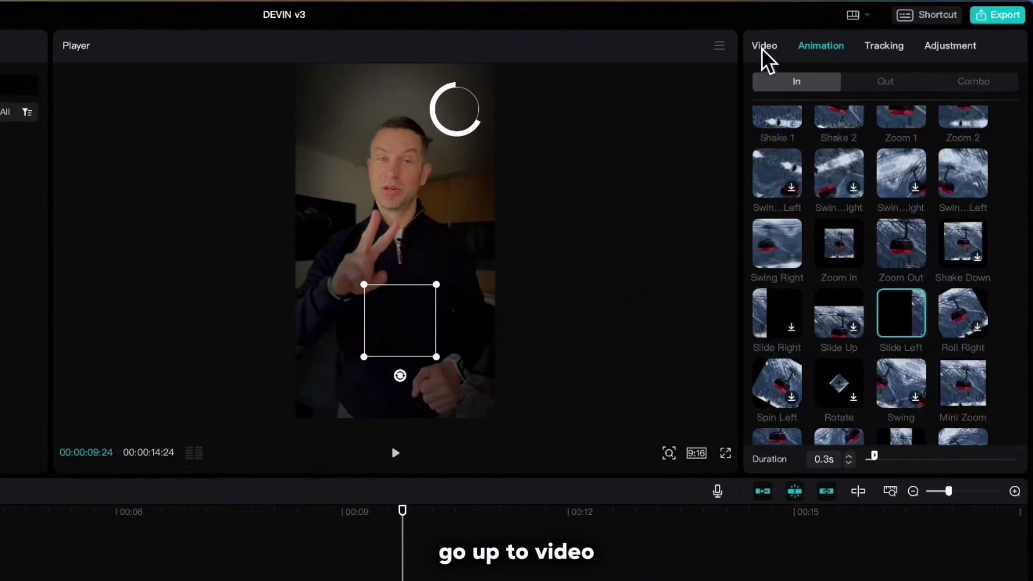
{"action": "left_click", "coordinate": [763, 47]}
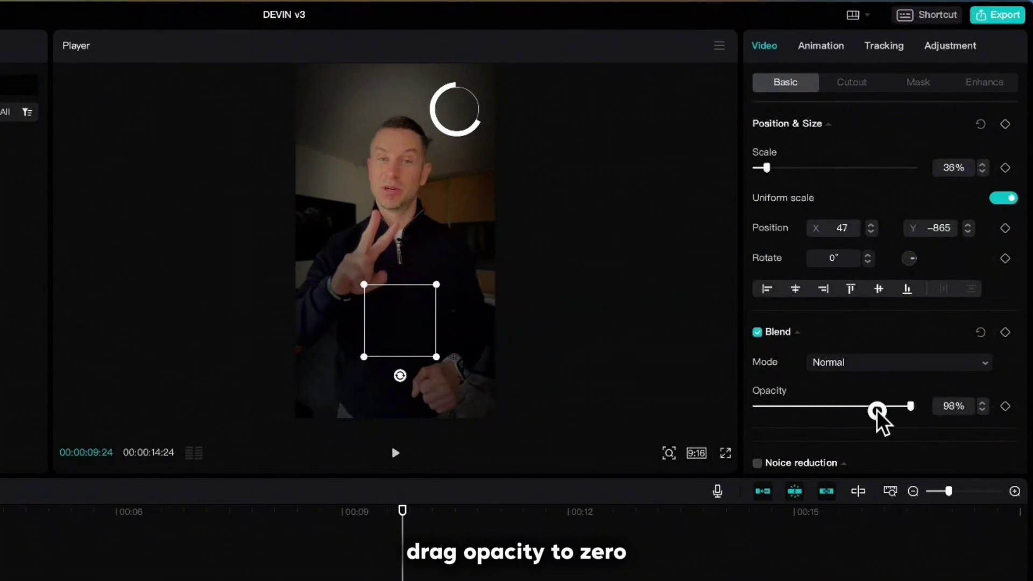
{"action": "left_click_drag", "start_coordinate": [878, 413], "coordinate": [738, 419]}
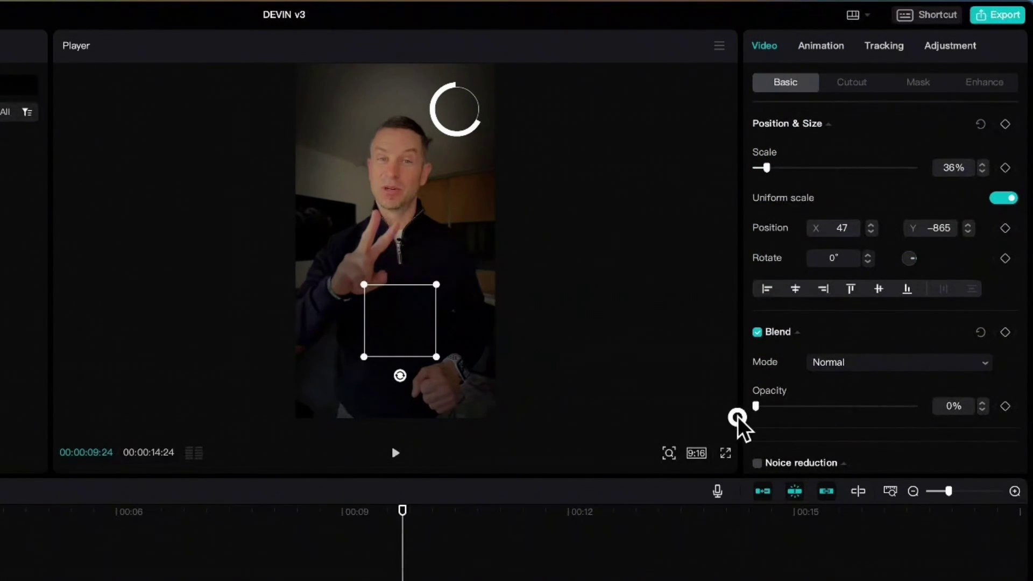
{"action": "left_click", "coordinate": [1006, 407]}
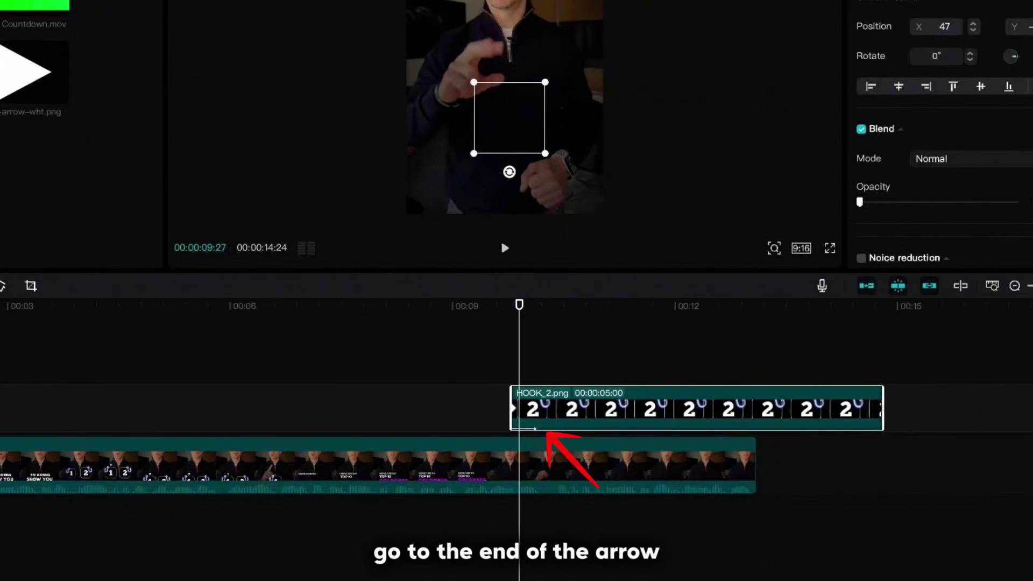
Advance to the end of the slide-in animation at 00:00:10:05 and set HOOK_2.png's opacity to 100%
{"action": "key", "text": "Right"}
{"action": "key", "text": "Right"}
{"action": "key", "text": "Right"}
{"action": "key", "text": "Right"}
{"action": "key", "text": "Right"}
{"action": "key", "text": "Right"}
{"action": "key", "text": "Right"}
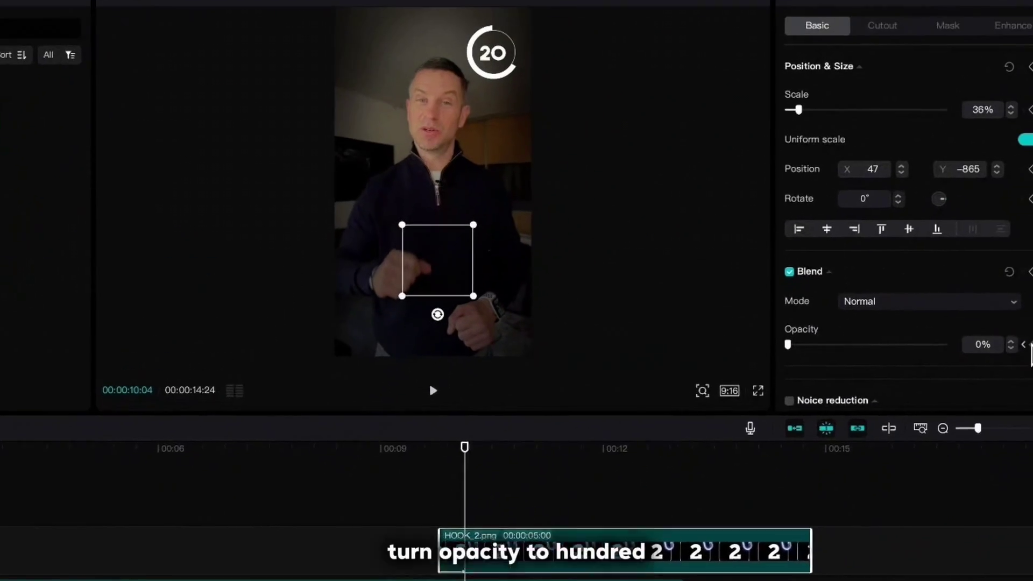
{"action": "key", "text": "Right"}
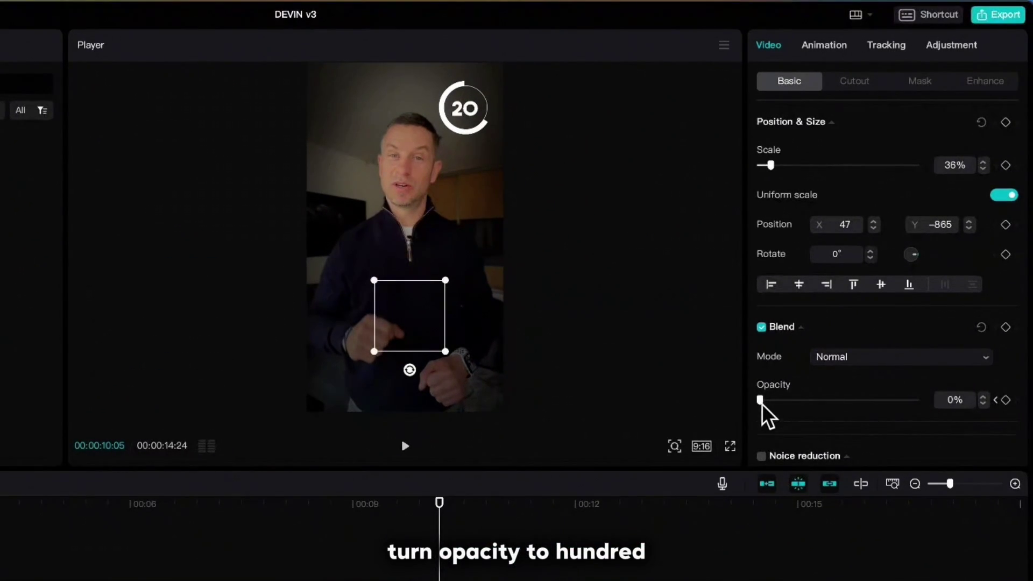
{"action": "left_click_drag", "start_coordinate": [762, 404], "coordinate": [941, 417]}
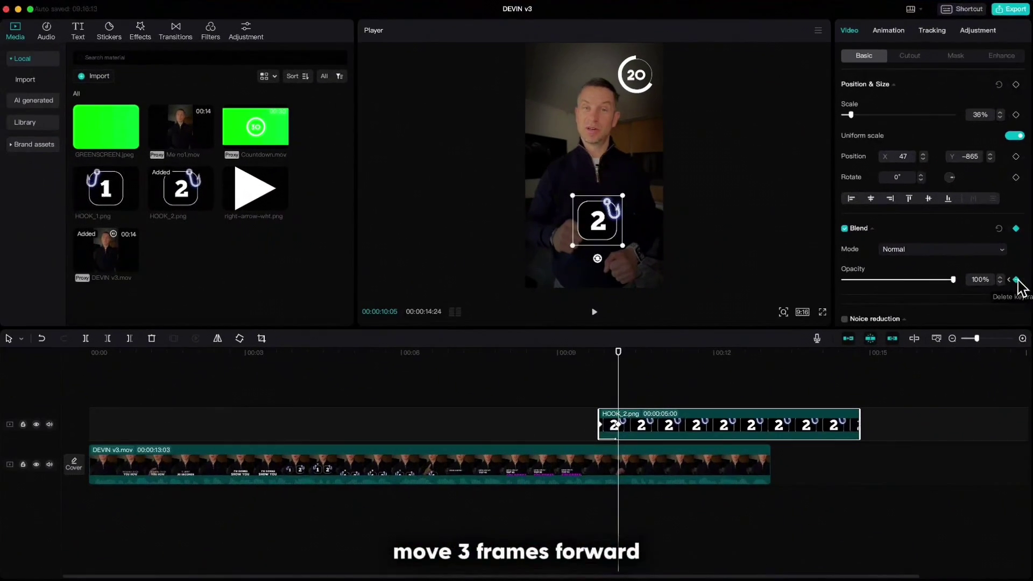
Advance three frames to 00:00:10:08, split HOOK_2.png there and delete the remaining part of the clip
{"action": "key", "text": "Right"}
{"action": "key", "text": "Right"}
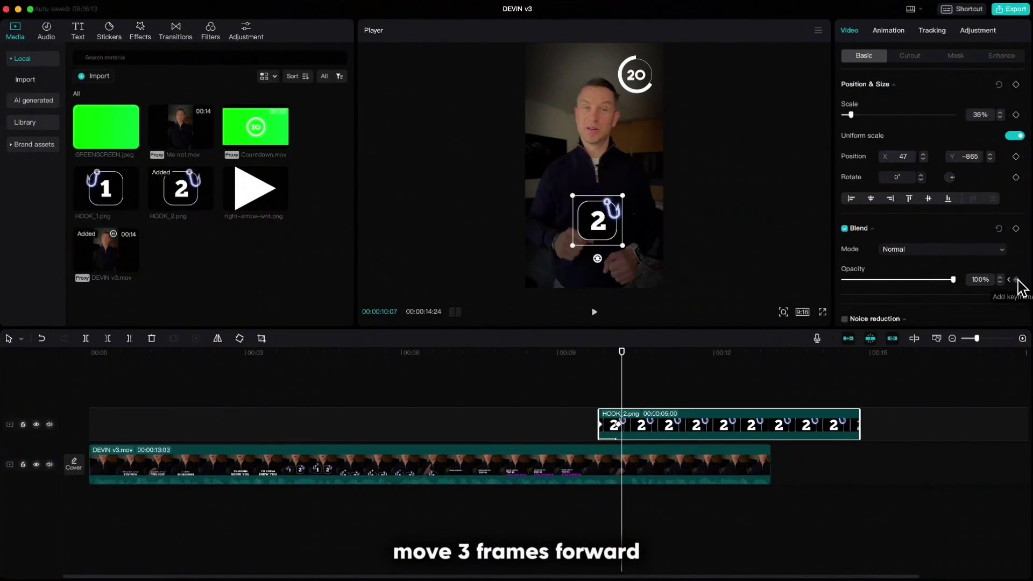
{"action": "key", "text": "Right"}
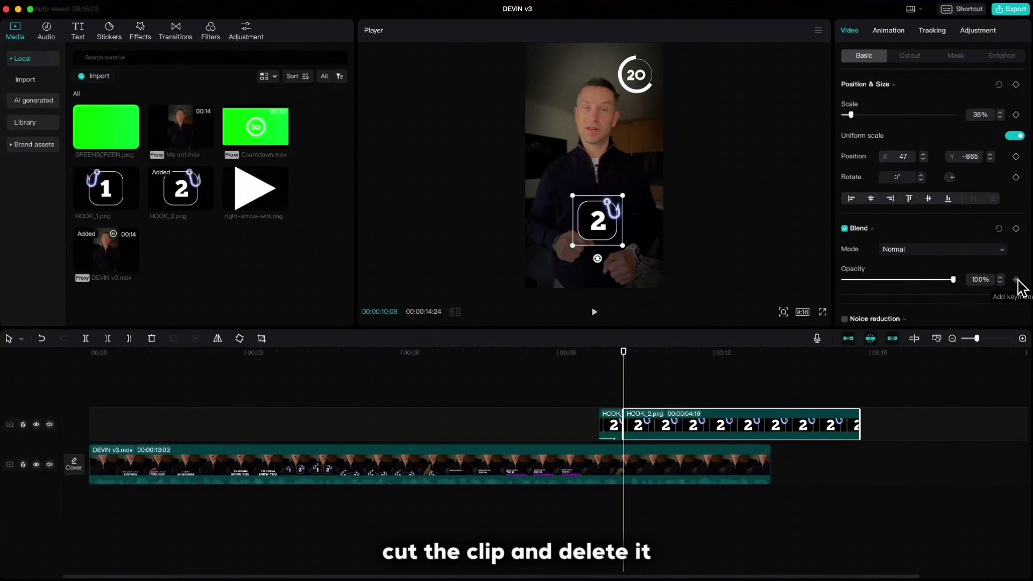
{"action": "key", "text": "Delete"}
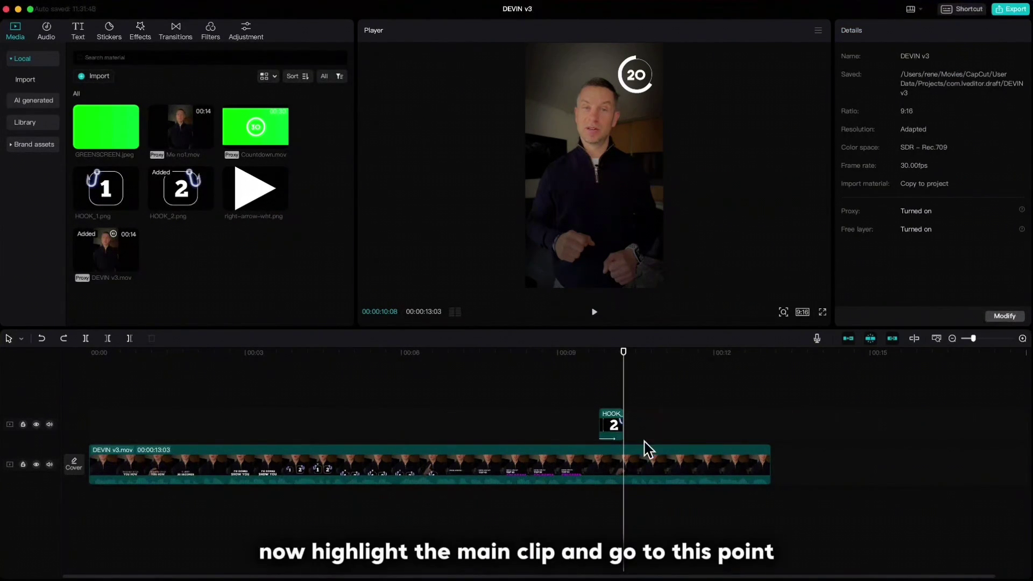
Keyframe DEVIN v3.mov's Position & Size at 00:00:09:24, and ten frames on at 00:00:10:04 set its scale to 115%
{"action": "left_click", "coordinate": [636, 466]}
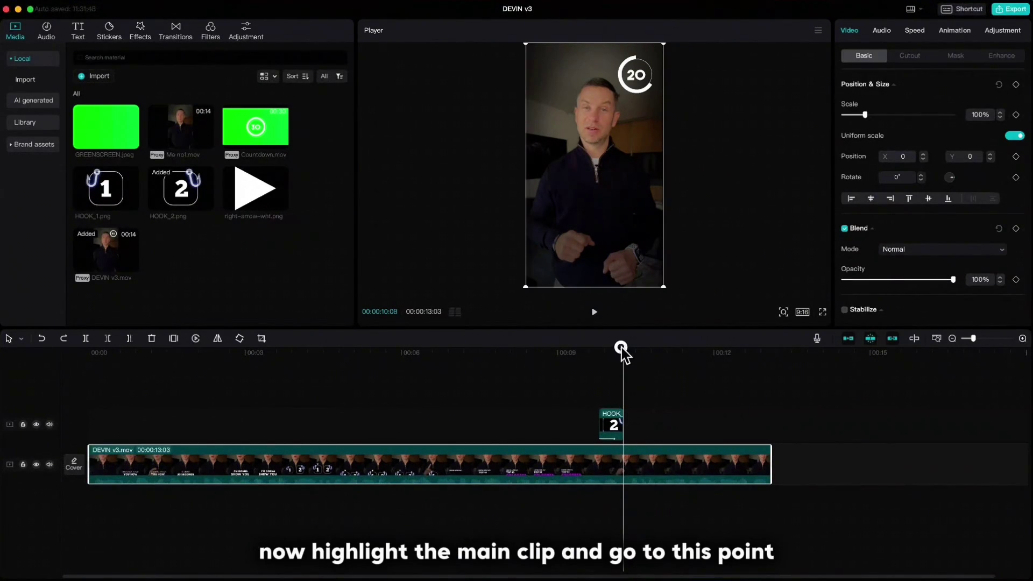
{"action": "left_click_drag", "start_coordinate": [623, 353], "coordinate": [602, 365]}
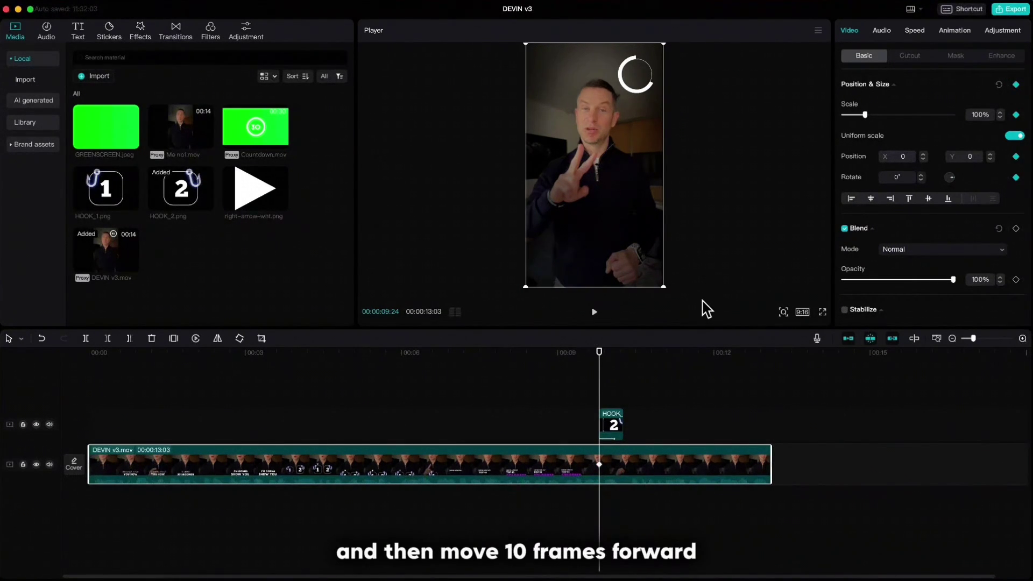
{"action": "key", "text": "Right"}
{"action": "key", "text": "Right"}
{"action": "key", "text": "Right"}
{"action": "key", "text": "Right"}
{"action": "key", "text": "Right"}
{"action": "key", "text": "Right"}
{"action": "key", "text": "Right"}
{"action": "key", "text": "Right"}
{"action": "key", "text": "Right"}
{"action": "key", "text": "Right"}
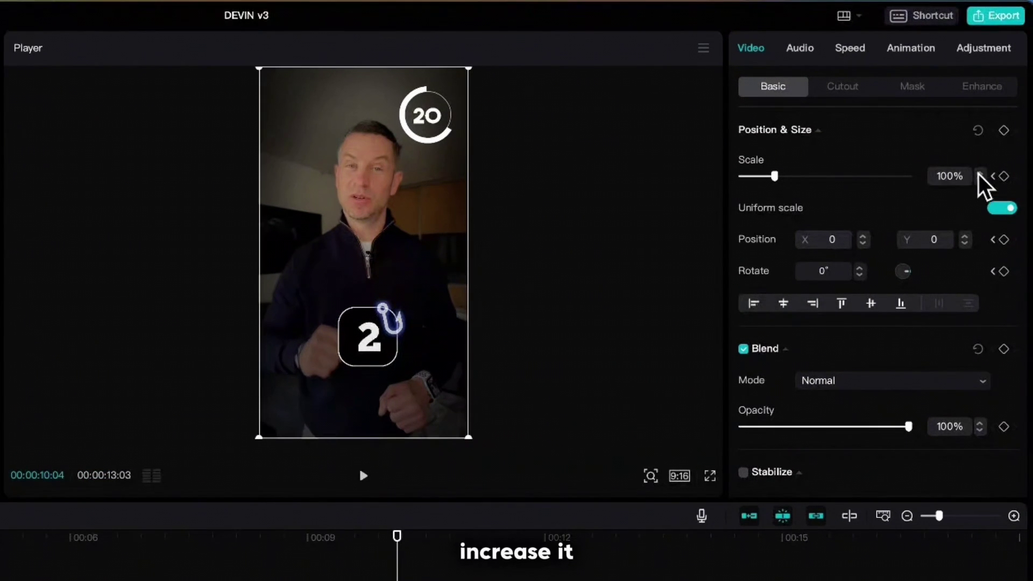
{"action": "left_click", "coordinate": [980, 172]}
{"action": "left_click", "coordinate": [981, 173]}
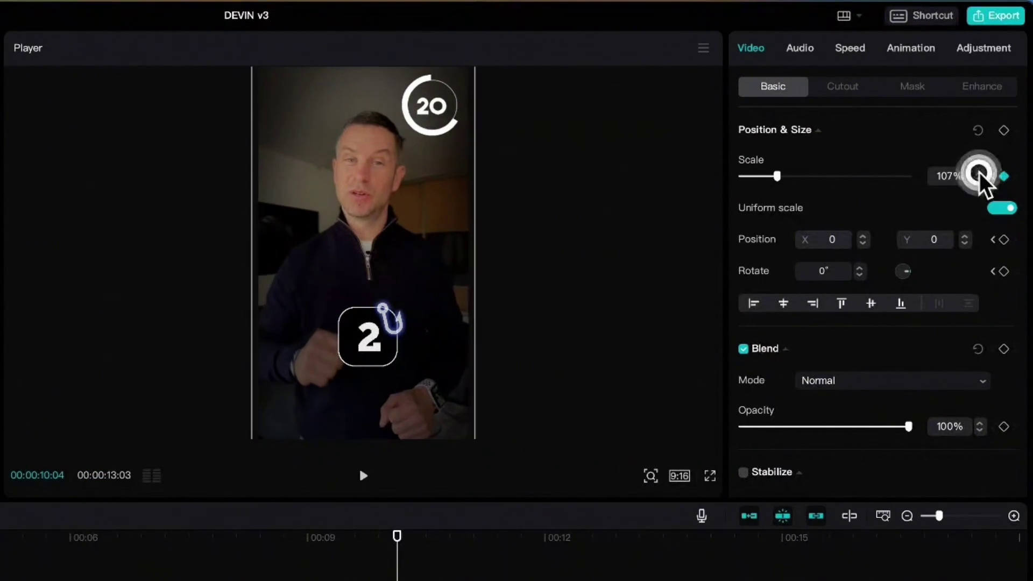
{"action": "left_click", "coordinate": [980, 173]}
{"action": "left_click", "coordinate": [980, 172]}
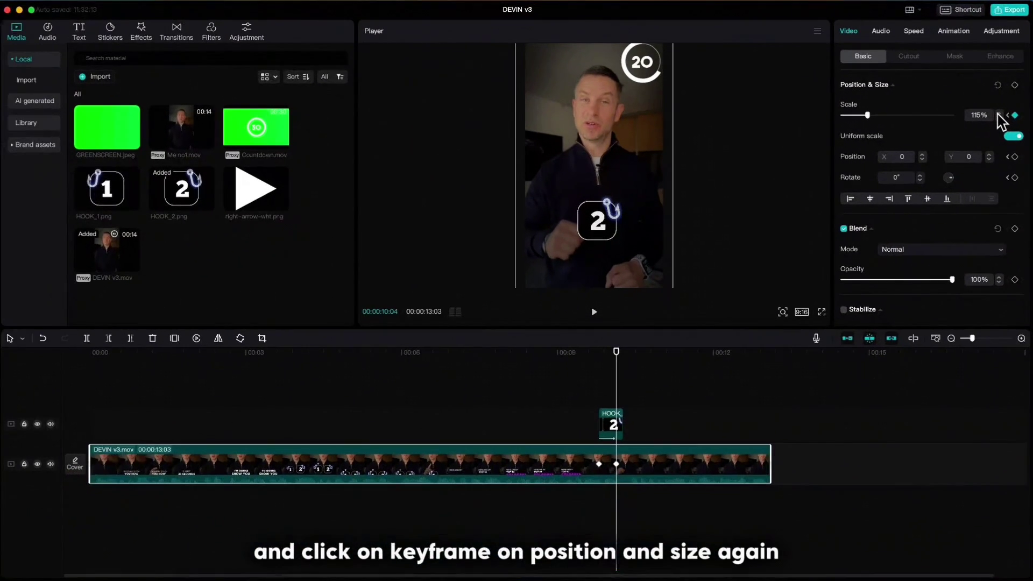
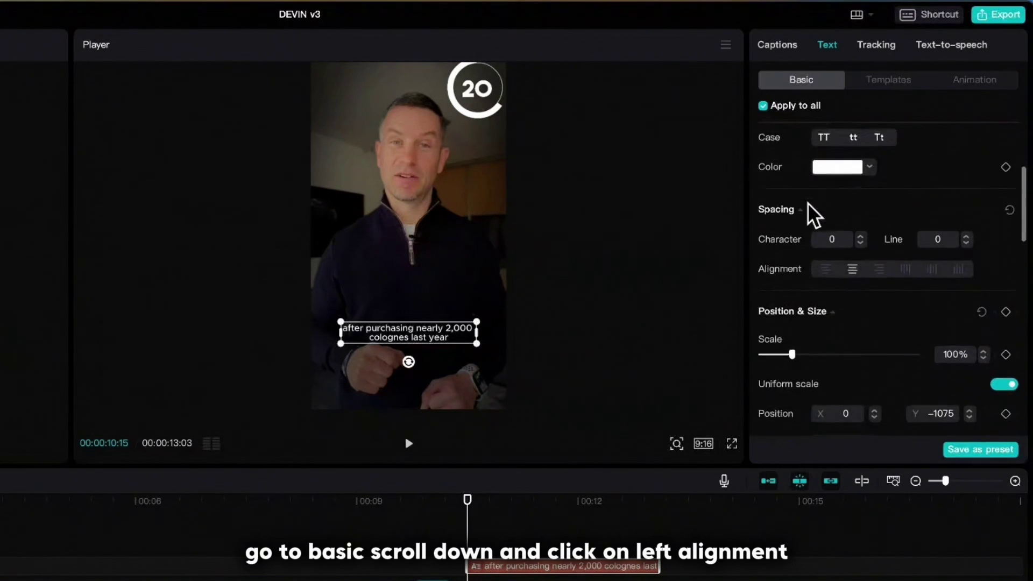
Left-align the caption and reduce its text to the first word in uppercase, AFTER
{"action": "scroll", "coordinate": [808, 212], "scroll_direction": "up", "scroll_amount": 3}
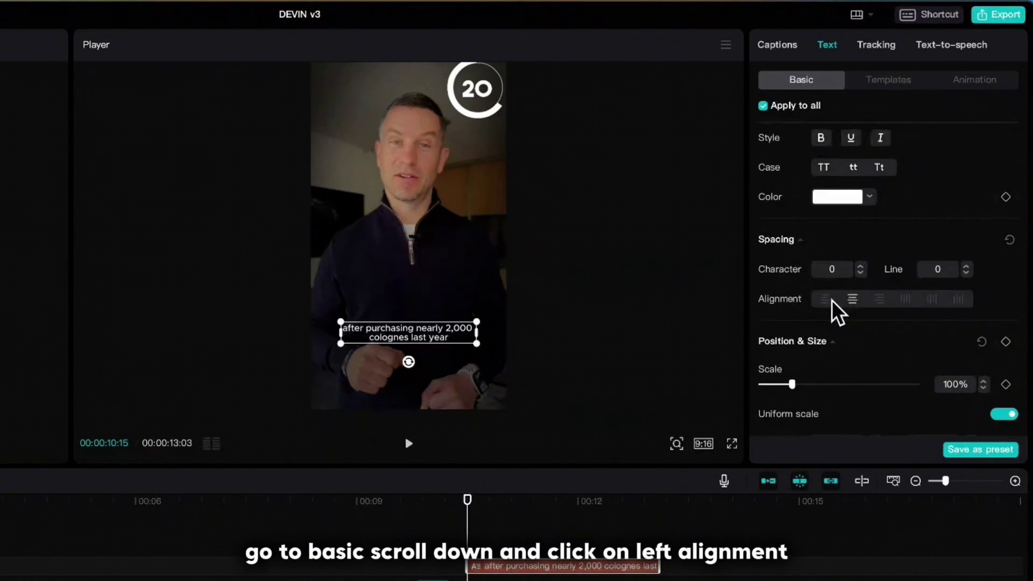
{"action": "left_click", "coordinate": [832, 301]}
{"action": "scroll", "coordinate": [833, 300], "scroll_direction": "up", "scroll_amount": 3}
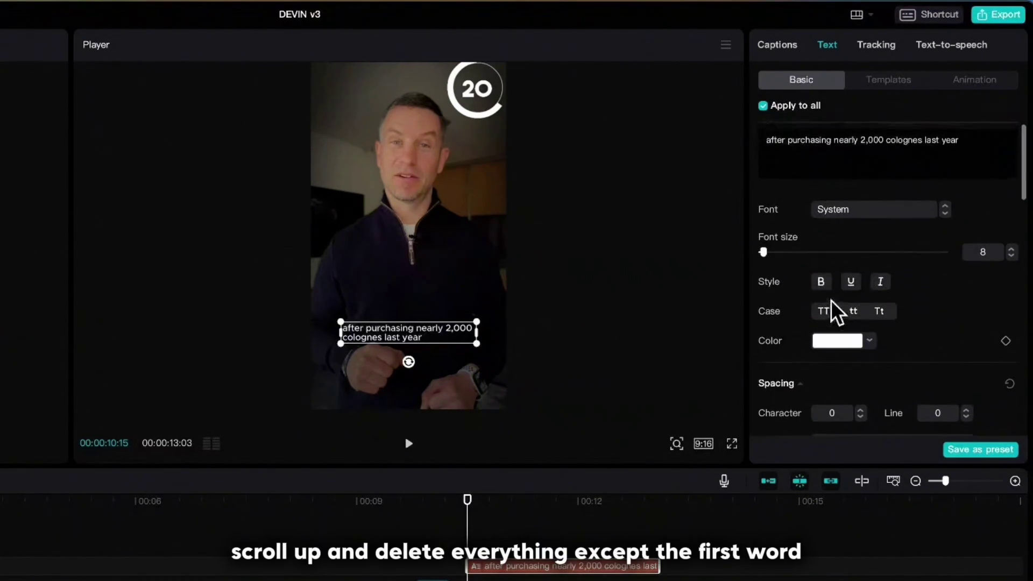
{"action": "left_click_drag", "start_coordinate": [963, 141], "coordinate": [788, 144]}
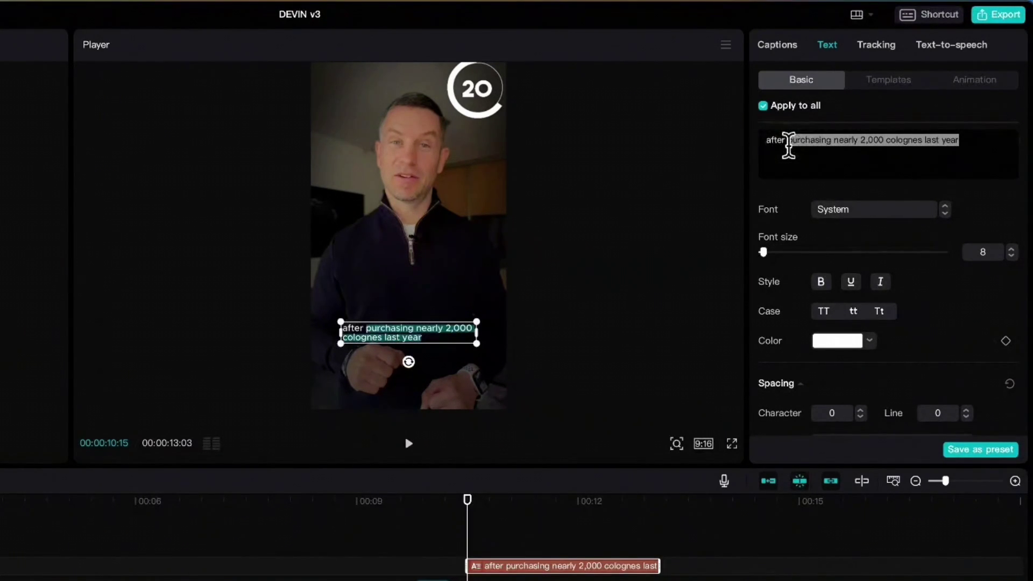
{"action": "key", "text": "BackSpace"}
{"action": "left_click", "coordinate": [822, 312]}
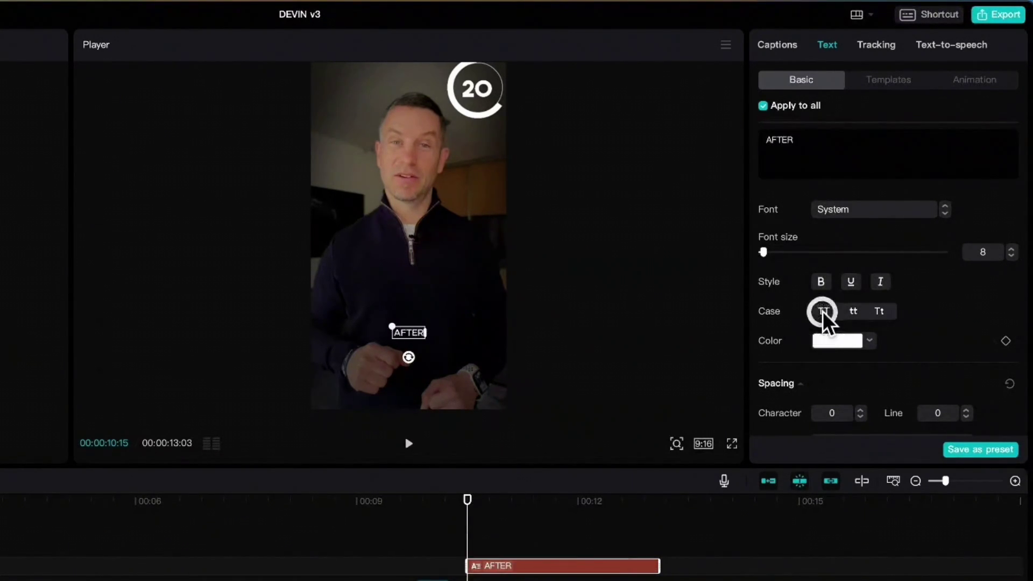
Set the AFTER caption to DrukWide-Medium at font size 15 and move it up to the left side of the speaker's chest
{"action": "left_click", "coordinate": [858, 210]}
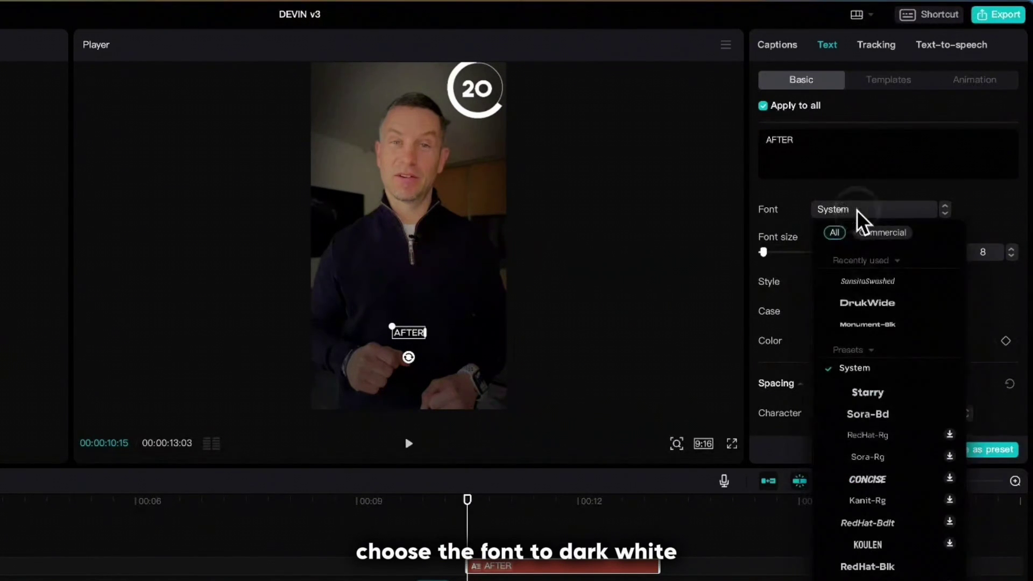
{"action": "left_click", "coordinate": [864, 305]}
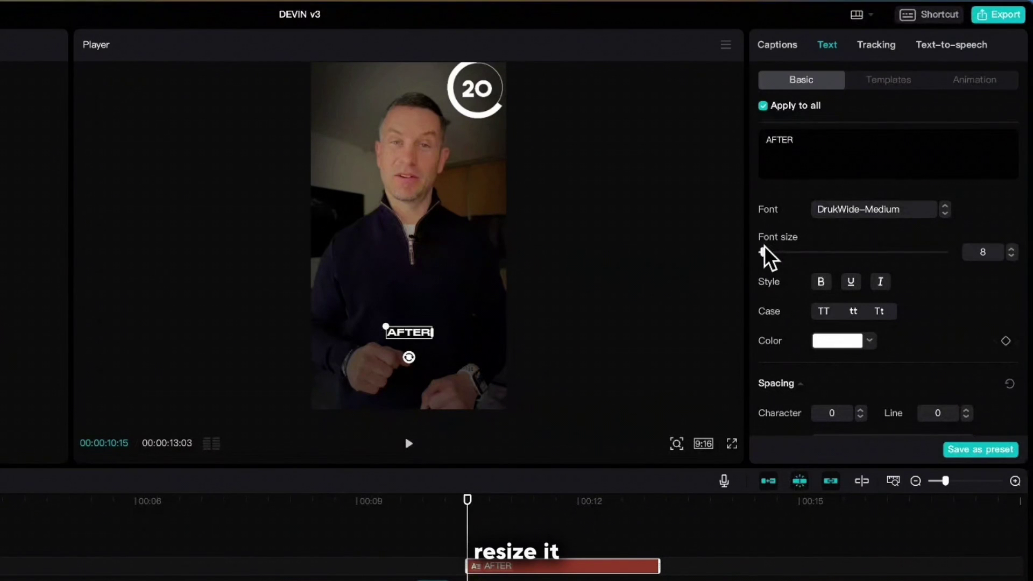
{"action": "left_click_drag", "start_coordinate": [764, 252], "coordinate": [767, 252]}
{"action": "left_click_drag", "start_coordinate": [423, 332], "coordinate": [386, 247]}
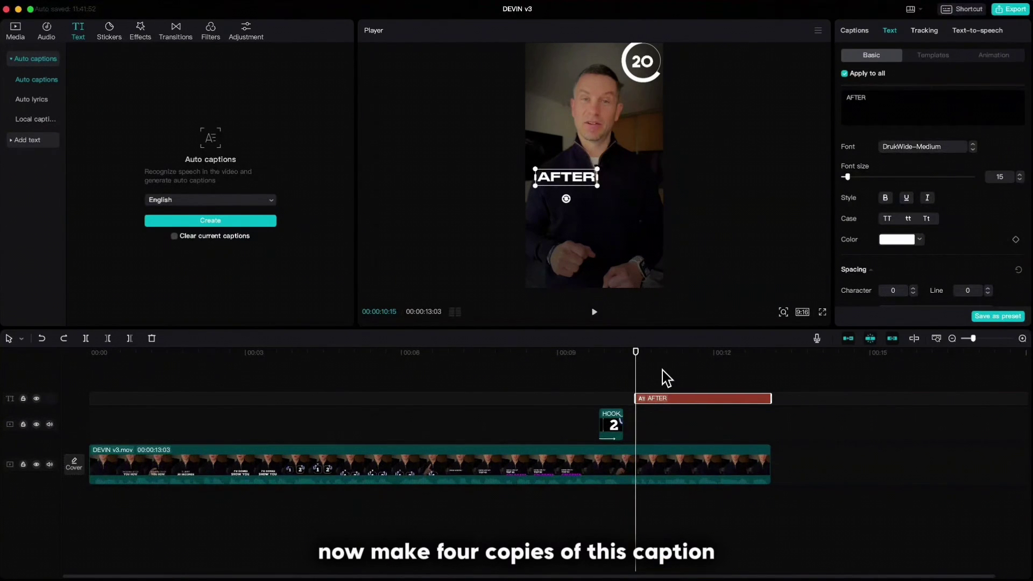
Paste additional copies of the AFTER caption at 00:00:10:15
{"action": "key", "text": "super+v"}
{"action": "key", "text": "super+v"}
{"action": "key", "text": "super+v"}
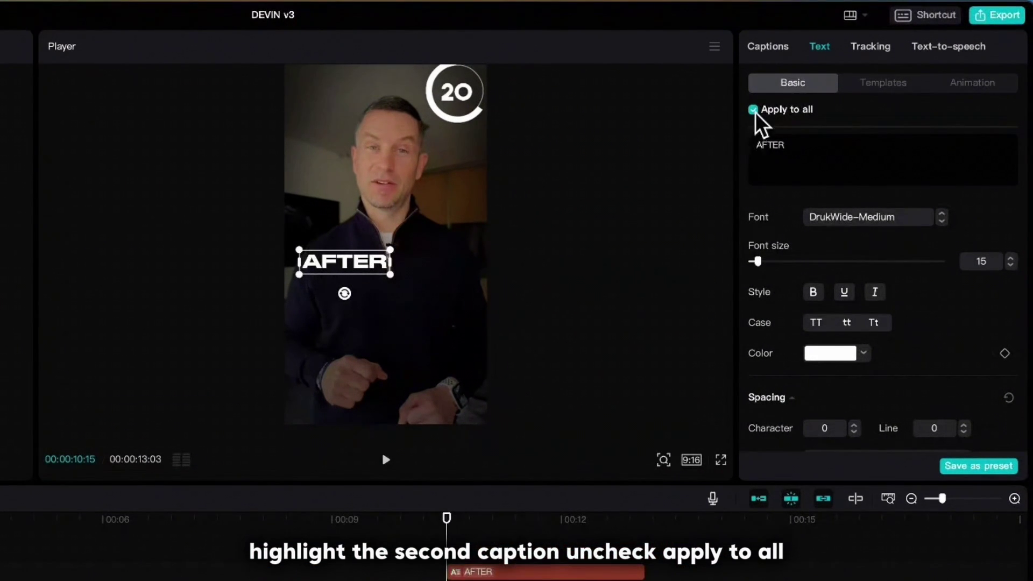
Turn off Apply to all for the second AFTER caption and lower its Y position to sit just beneath the first
{"action": "left_click", "coordinate": [754, 111]}
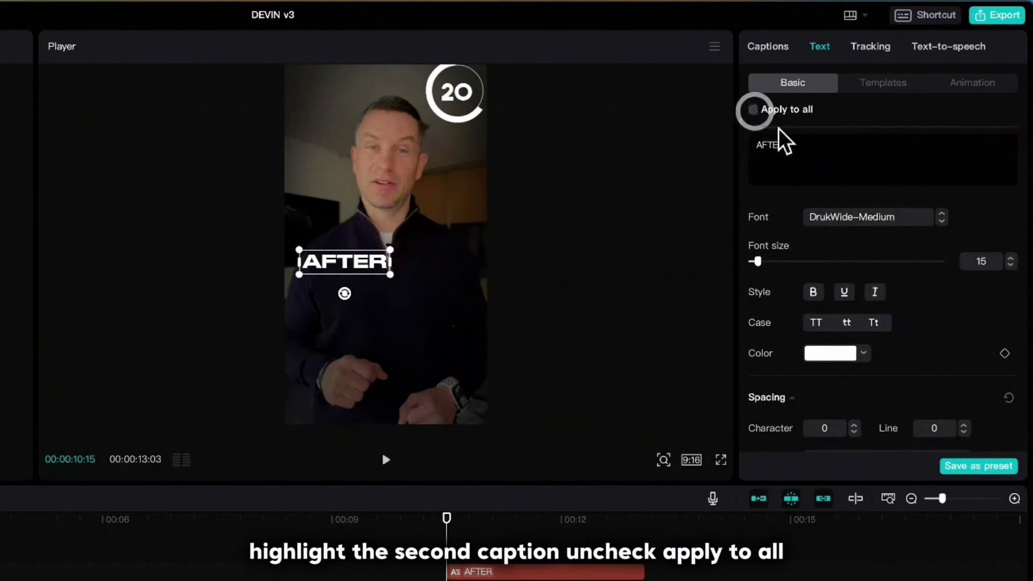
{"action": "scroll", "coordinate": [910, 254], "scroll_direction": "down", "scroll_amount": 5}
{"action": "scroll", "coordinate": [909, 258], "scroll_direction": "down", "scroll_amount": 3}
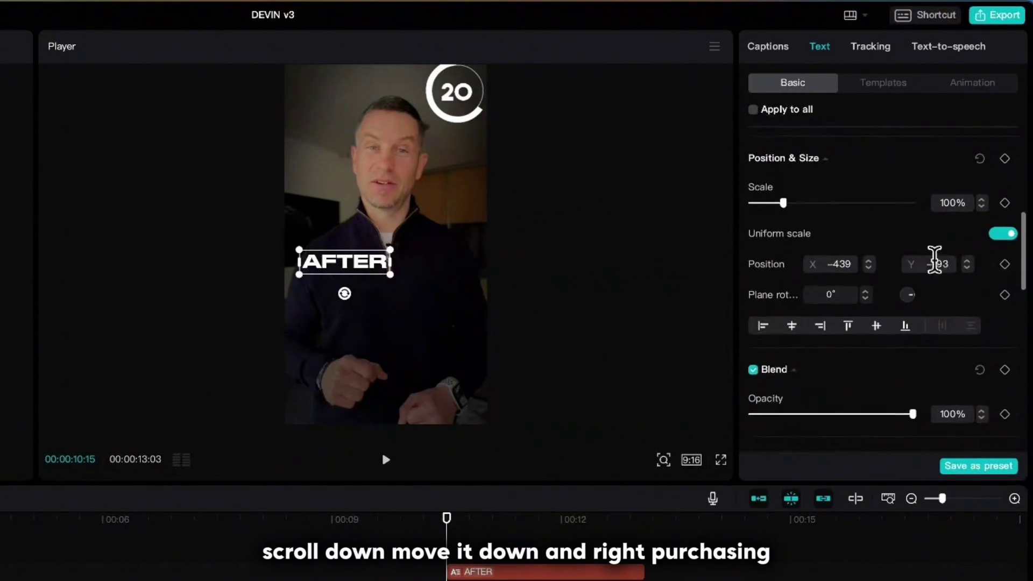
{"action": "left_click_drag", "start_coordinate": [970, 277], "coordinate": [964, 269]}
Change the second caption's text to PURCHASING, widen its box to fit one line, and align it beneath AFTER
{"action": "scroll", "coordinate": [820, 216], "scroll_direction": "up", "scroll_amount": 8}
{"action": "left_click_drag", "start_coordinate": [810, 146], "coordinate": [713, 152]}
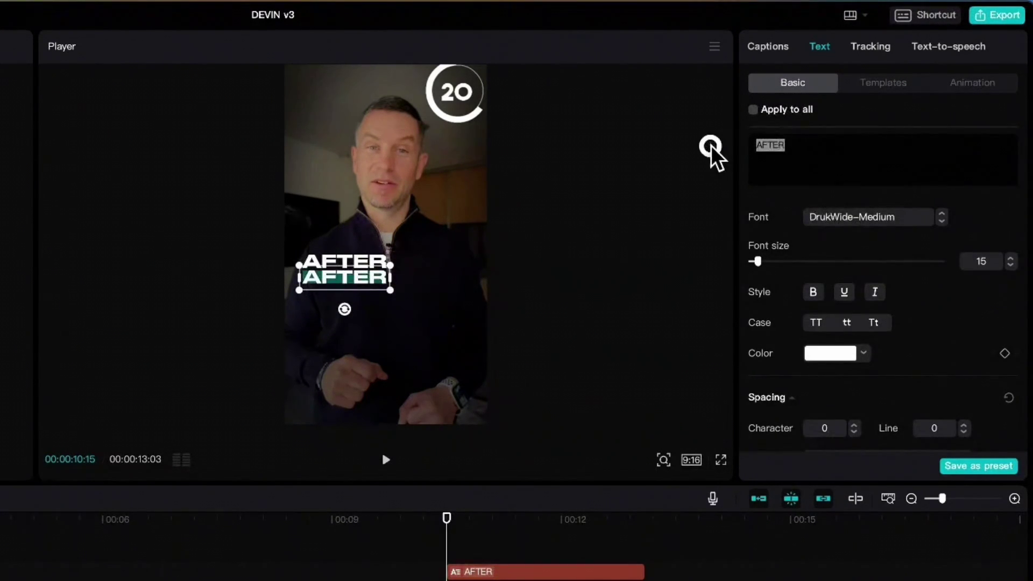
{"action": "type", "text": "PURCHASING"}
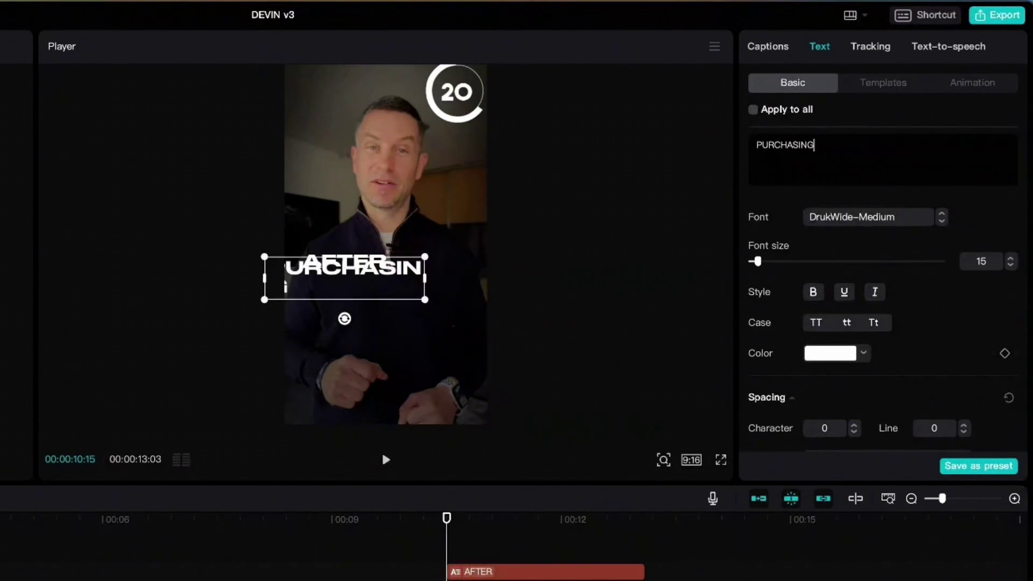
{"action": "left_click_drag", "start_coordinate": [427, 286], "coordinate": [457, 287]}
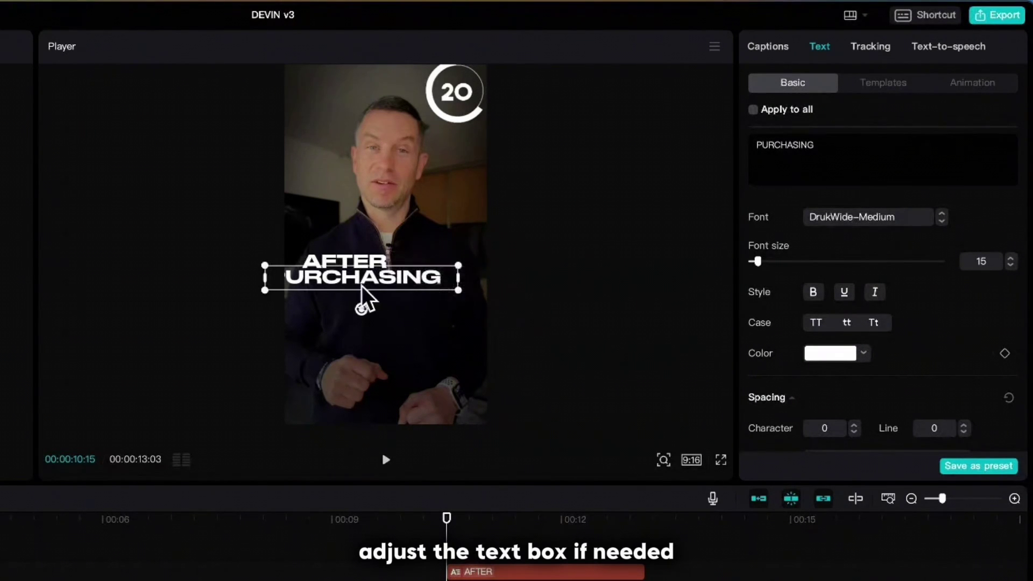
{"action": "left_click_drag", "start_coordinate": [363, 297], "coordinate": [382, 282]}
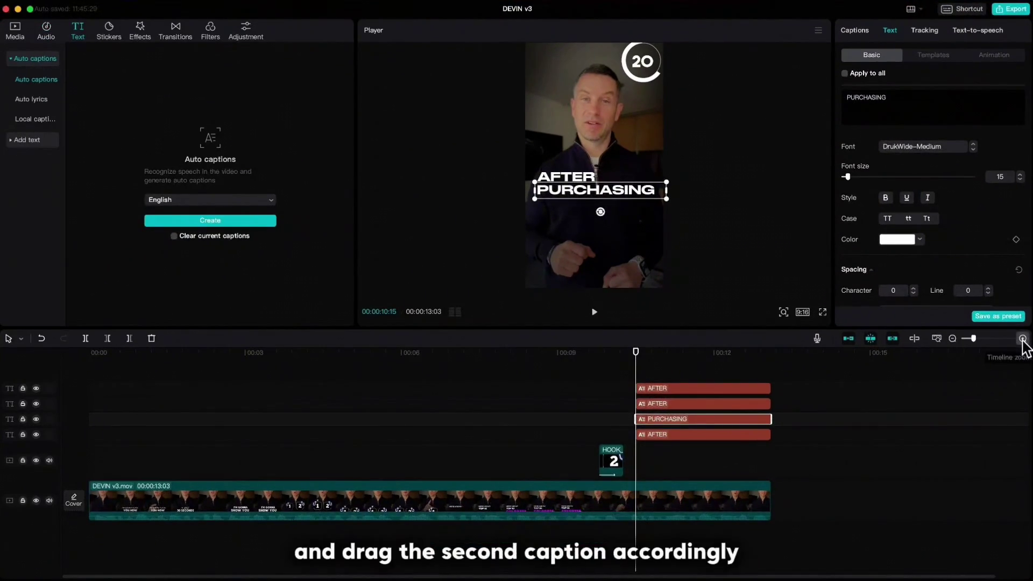
Play the section from 00:00:10:00 to find the spoken word and shift the PURCHASING caption to start at 00:00:10:28
{"action": "left_click", "coordinate": [1023, 339]}
{"action": "left_click", "coordinate": [586, 386]}
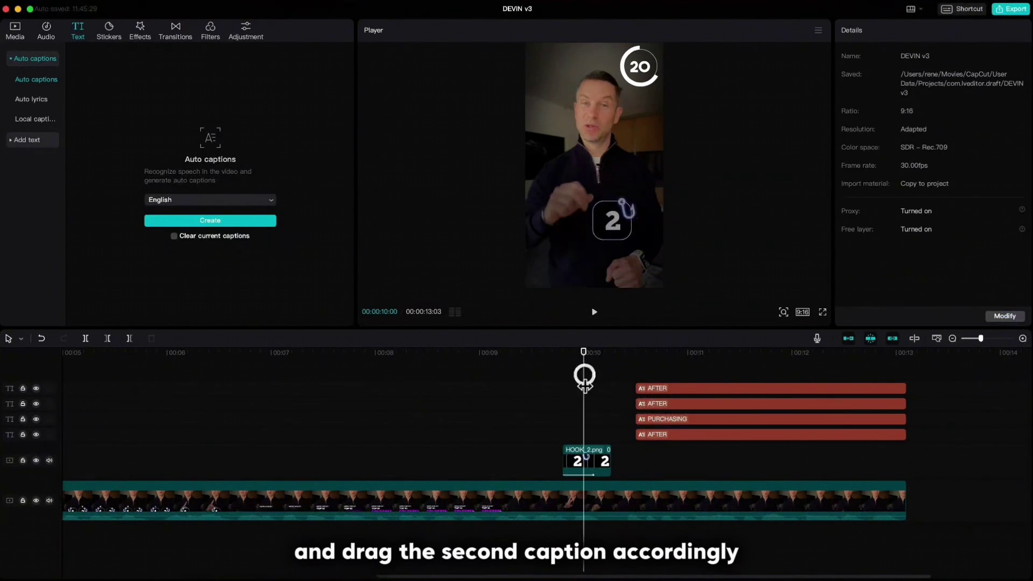
{"action": "key", "text": "space"}
{"action": "key", "text": "space"}
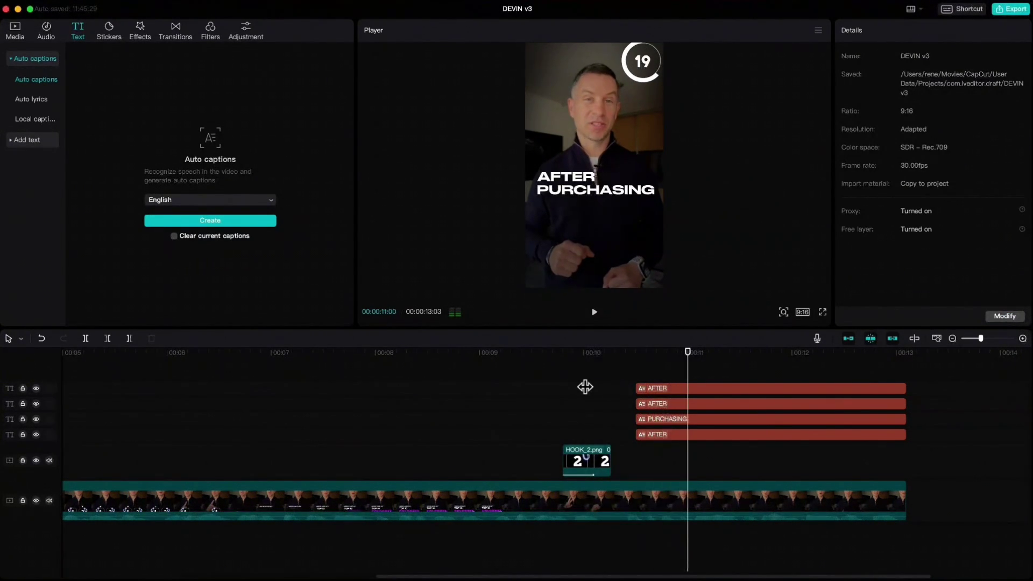
{"action": "left_click_drag", "start_coordinate": [687, 362], "coordinate": [682, 362]}
{"action": "left_click_drag", "start_coordinate": [700, 424], "coordinate": [724, 417]}
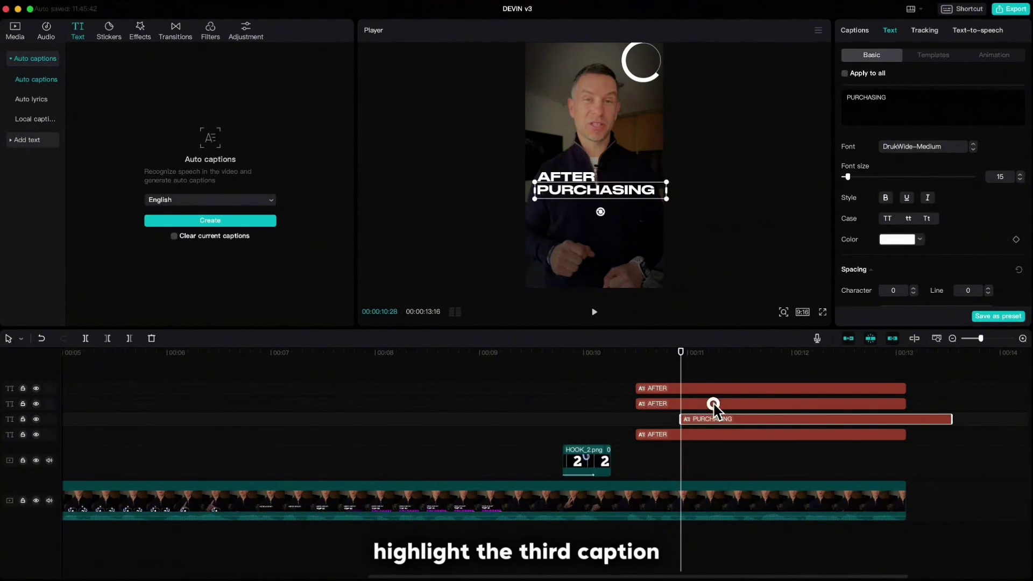
Lower the third caption to Y position -570, directly beneath PURCHASING
{"action": "left_click", "coordinate": [713, 404]}
{"action": "scroll", "coordinate": [933, 231], "scroll_direction": "down", "scroll_amount": 5}
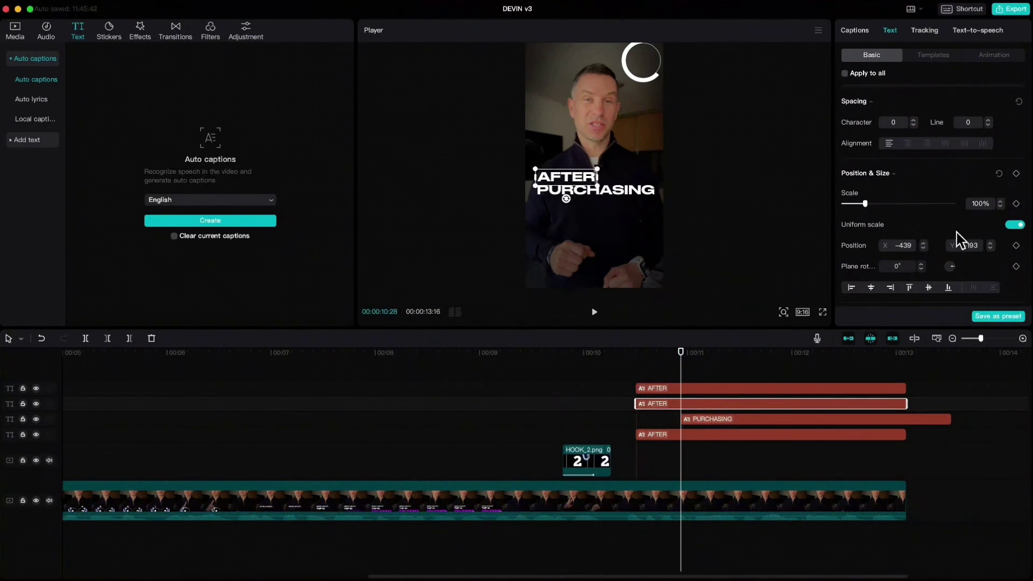
{"action": "left_click", "coordinate": [990, 248]}
{"action": "left_click_drag", "start_coordinate": [992, 249], "coordinate": [992, 248]}
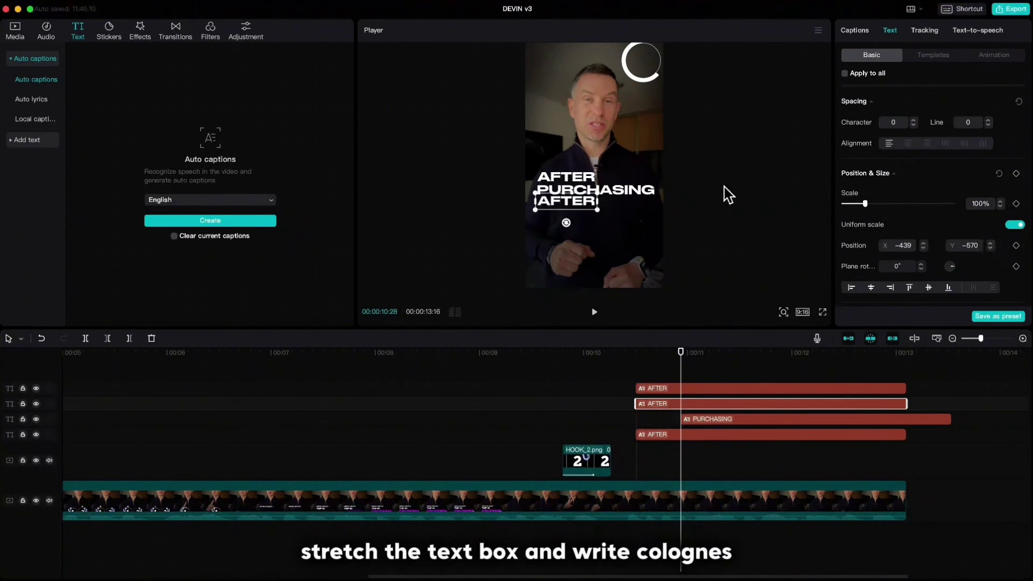
Change the third caption's text to COLOGNES and set its character spacing to 4 to match the width of PURCHASING
{"action": "scroll", "coordinate": [945, 187], "scroll_direction": "up", "scroll_amount": 5}
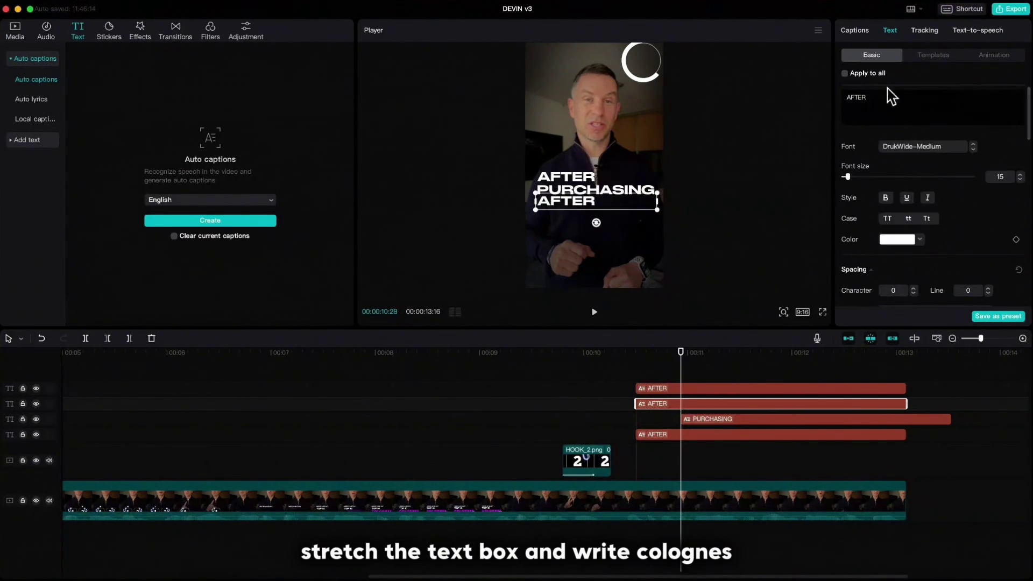
{"action": "key", "text": "super+a"}
{"action": "type", "text": "COLOGNES"}
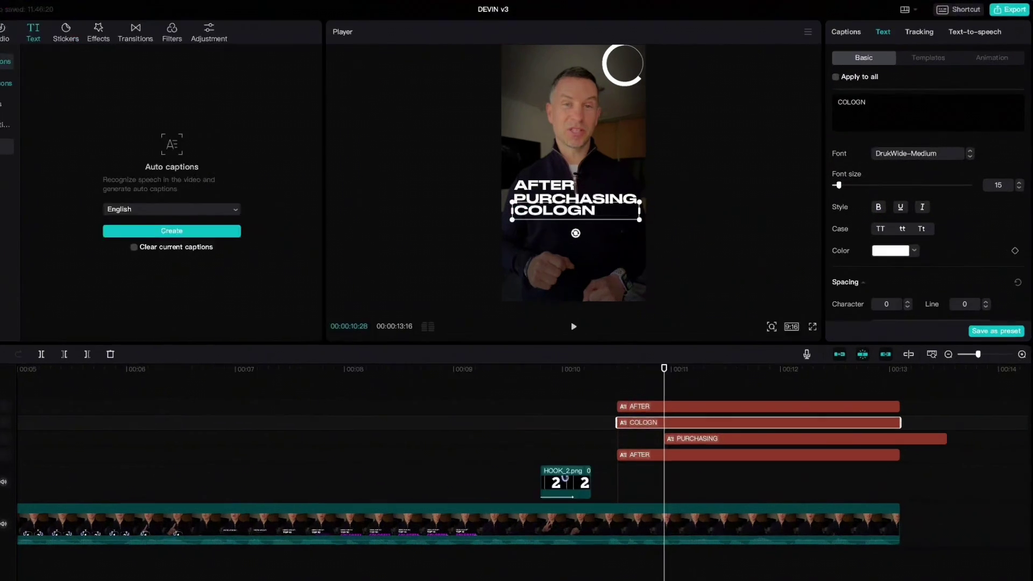
{"action": "scroll", "coordinate": [927, 202], "scroll_direction": "down", "scroll_amount": 5}
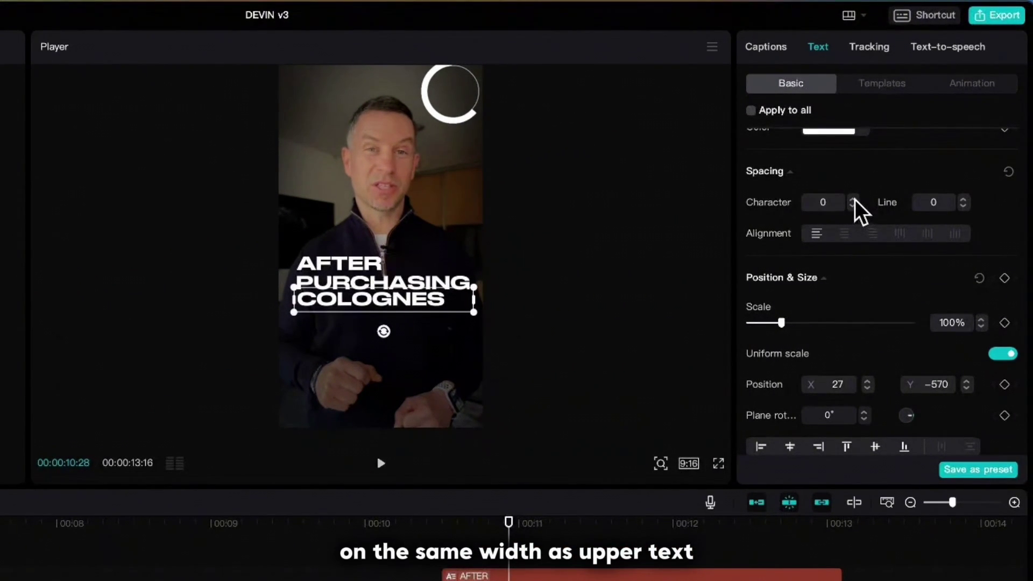
{"action": "left_click", "coordinate": [853, 199]}
{"action": "left_click", "coordinate": [853, 199]}
{"action": "left_click", "coordinate": [853, 199]}
{"action": "left_click", "coordinate": [853, 199]}
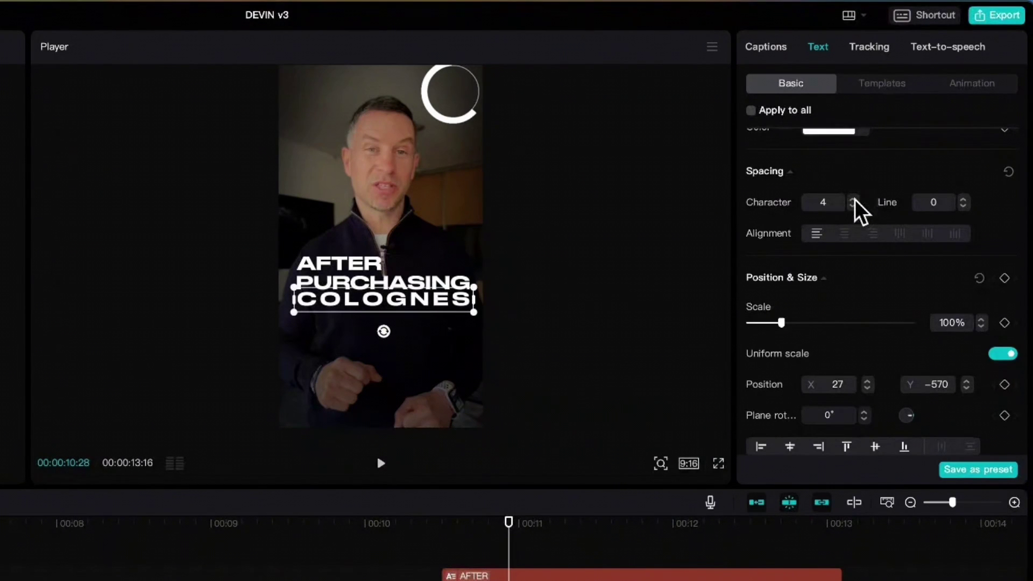
Apply the Slide Up in-animation to the COLOGNES caption with a duration of 0.4 s
{"action": "scroll", "coordinate": [925, 154], "scroll_direction": "up", "scroll_amount": 5}
{"action": "left_click", "coordinate": [966, 85]}
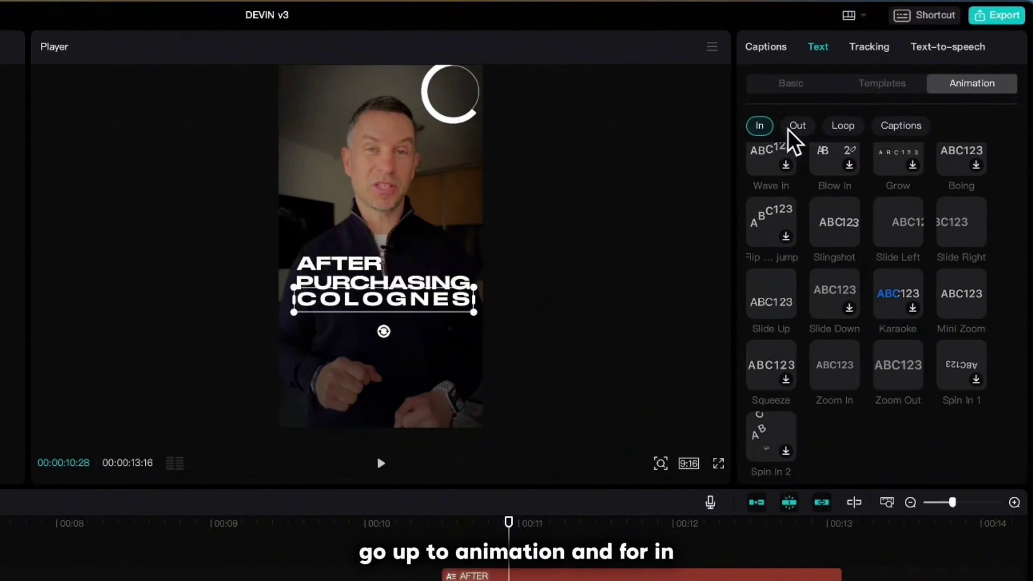
{"action": "left_click", "coordinate": [760, 126]}
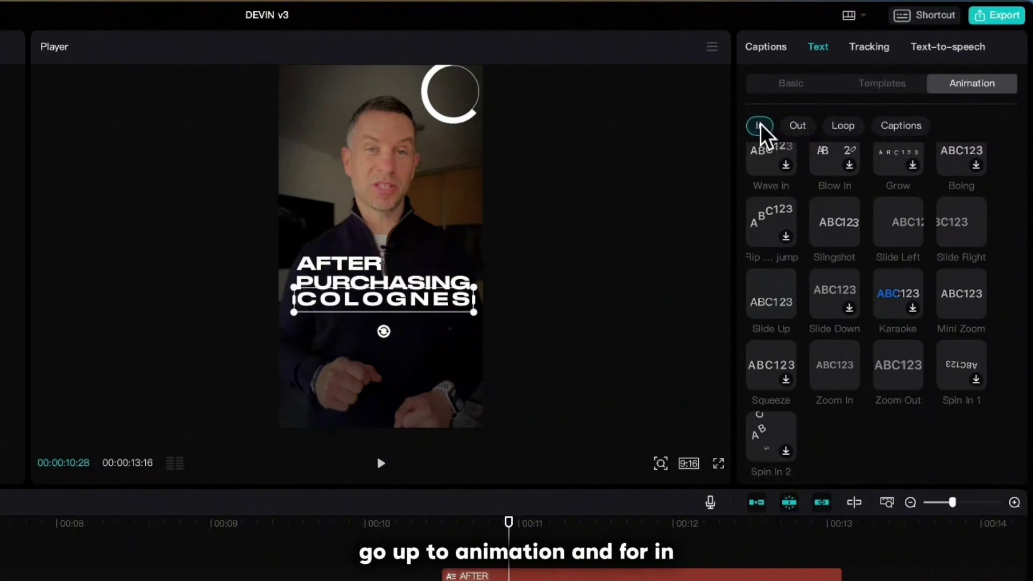
{"action": "left_click", "coordinate": [771, 292]}
{"action": "left_click", "coordinate": [845, 472]}
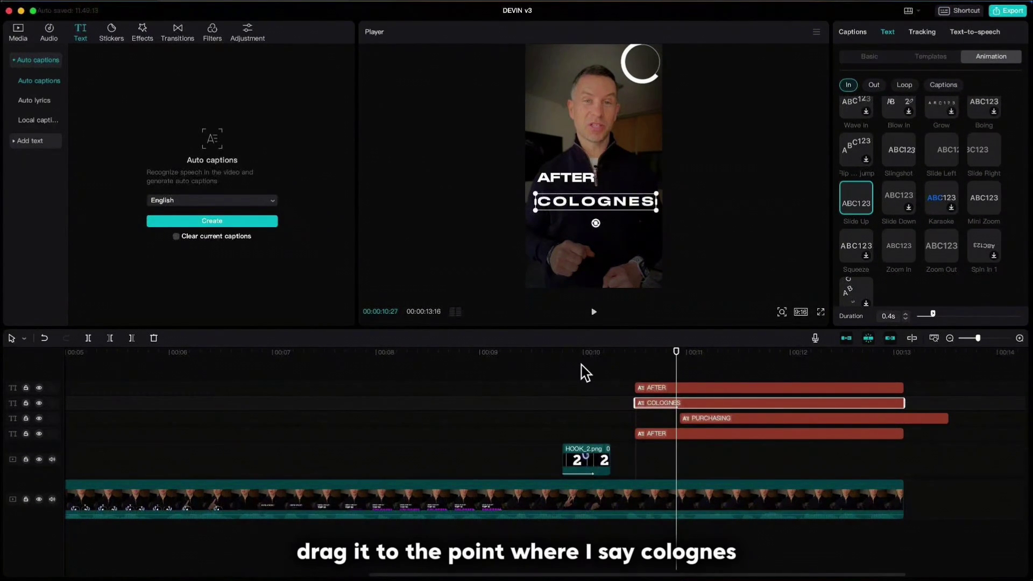
Play the section to find the spoken word and shift the COLOGNES caption to start at 00:00:12:09
{"action": "left_click", "coordinate": [584, 374]}
{"action": "key", "text": "space"}
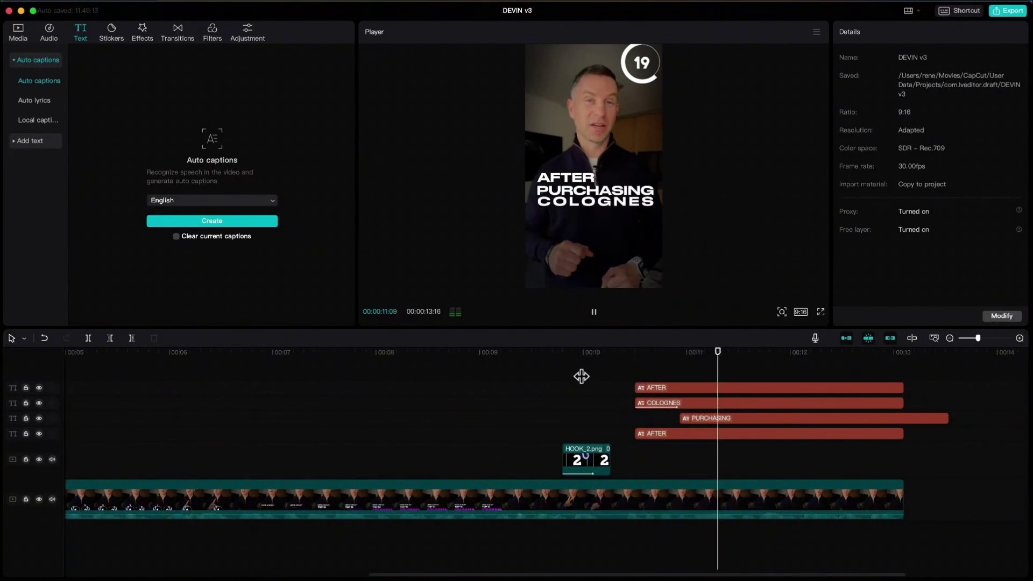
{"action": "key", "text": "space"}
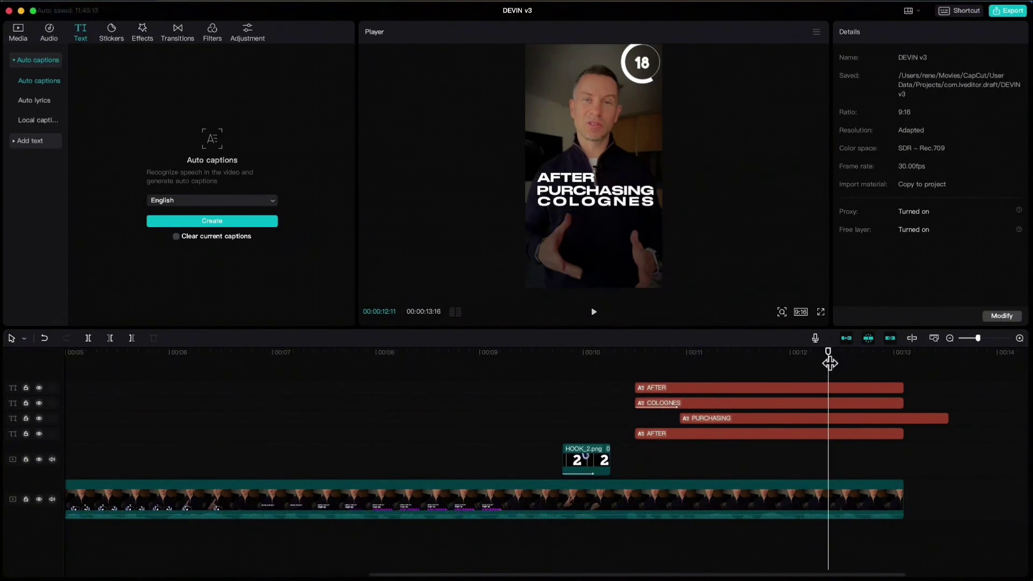
{"action": "key", "text": "Left"}
{"action": "key", "text": "Left"}
{"action": "left_click_drag", "start_coordinate": [774, 403], "coordinate": [959, 406]}
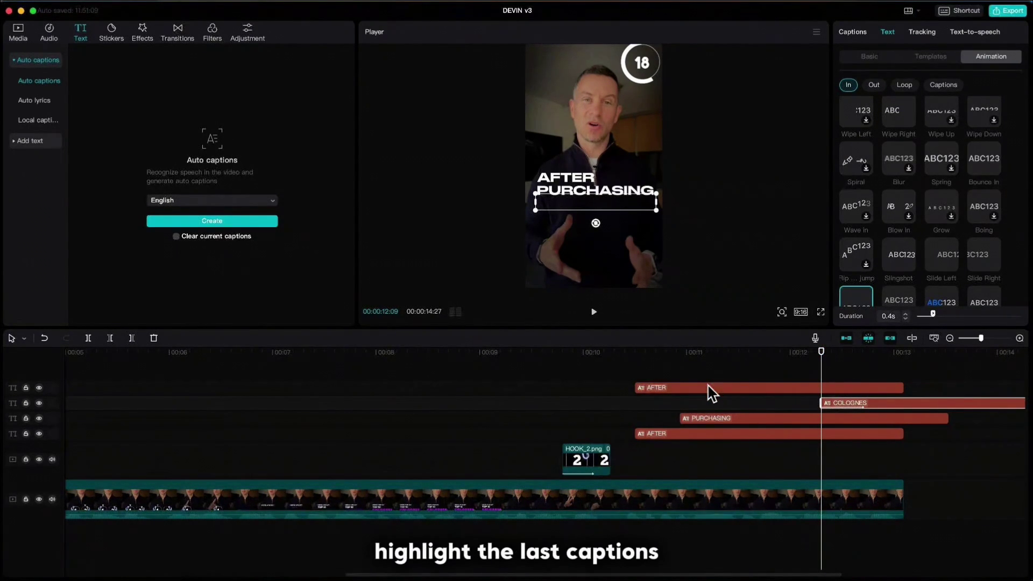
Move the last AFTER caption above the stacked words and set its font to SansitaSwashed-Regular at size 23
{"action": "left_click", "coordinate": [708, 388]}
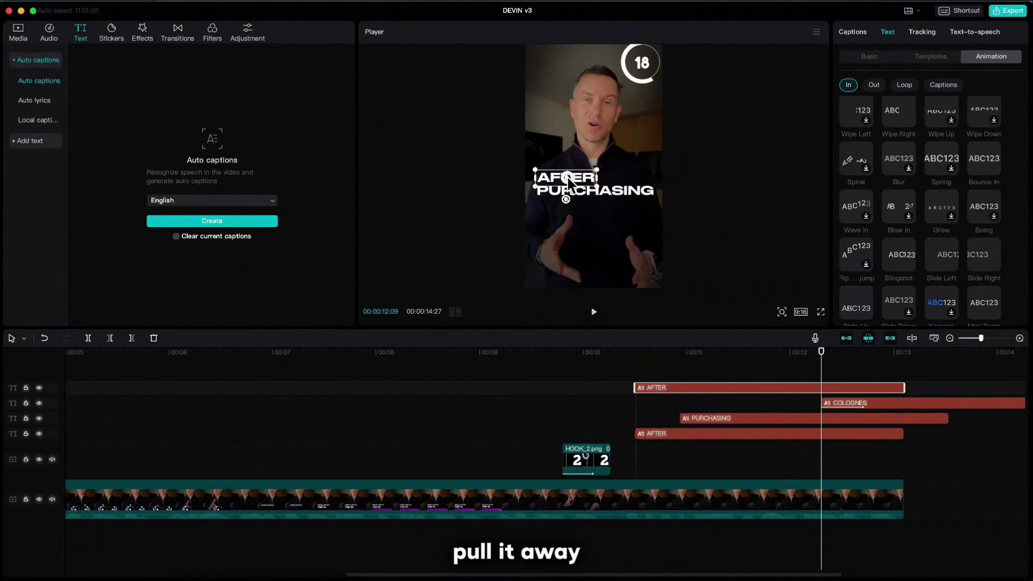
{"action": "left_click_drag", "start_coordinate": [568, 180], "coordinate": [607, 155]}
{"action": "left_click", "coordinate": [870, 56]}
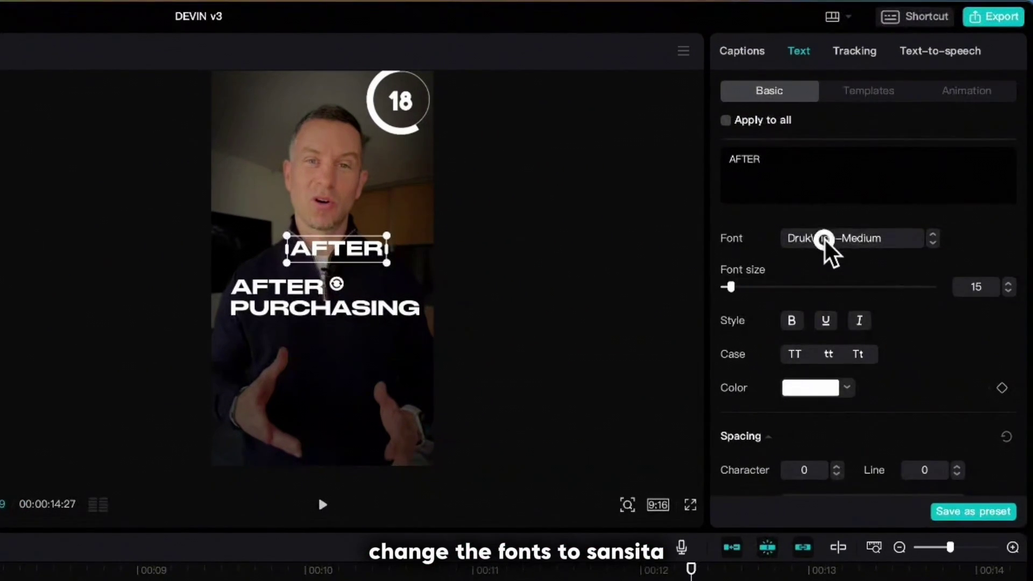
{"action": "left_click", "coordinate": [826, 240]}
{"action": "left_click", "coordinate": [848, 344]}
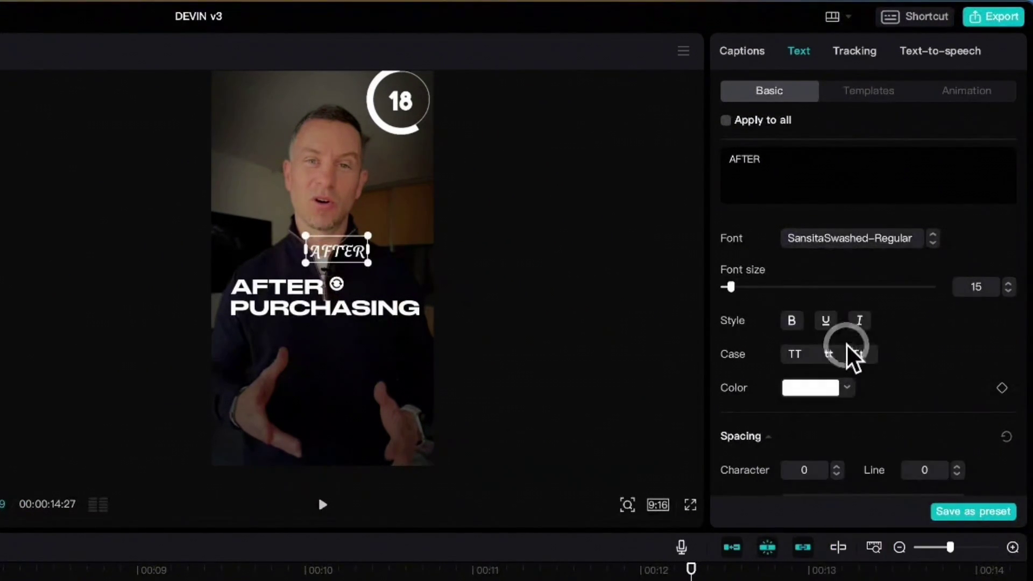
{"action": "left_click_drag", "start_coordinate": [732, 289], "coordinate": [739, 289]}
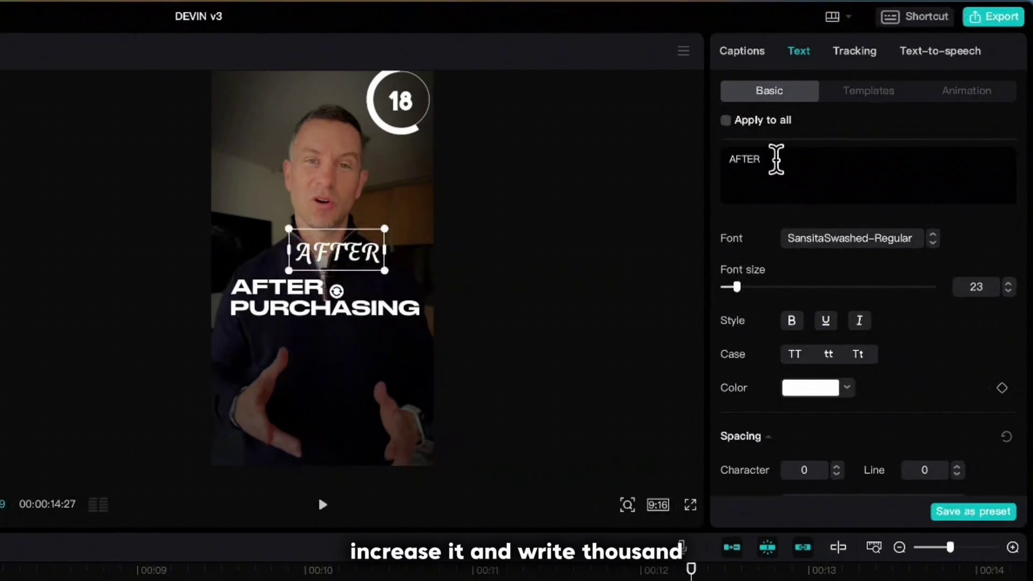
Change the last caption's text to 1,993 and colour it red, FF0000
{"action": "left_click_drag", "start_coordinate": [775, 159], "coordinate": [726, 153]}
{"action": "type", "text": "1,993"}
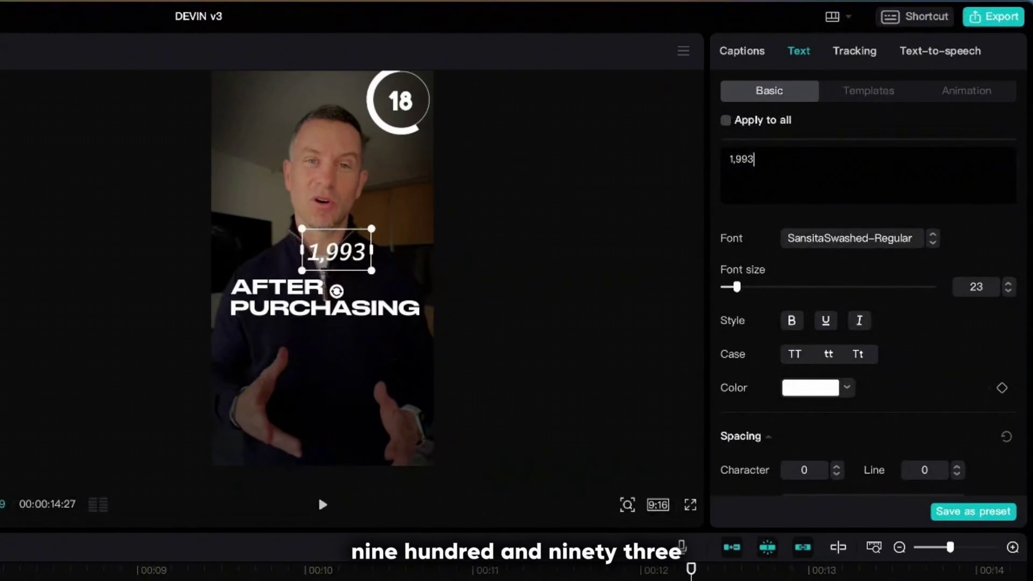
{"action": "left_click", "coordinate": [813, 387]}
{"action": "left_click", "coordinate": [937, 413]}
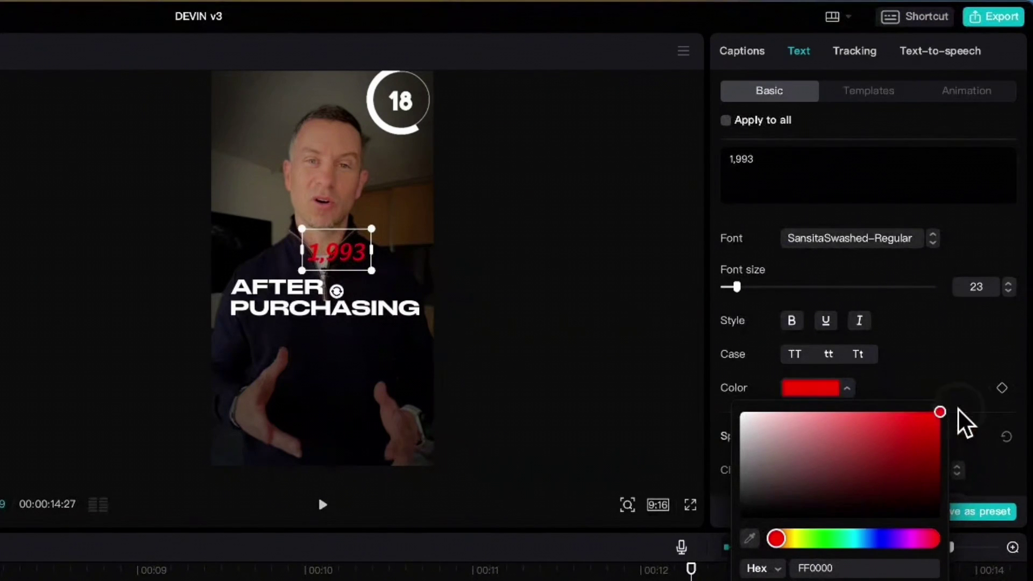
Add a glow with intensity 60 and range 100 to the 1,993 caption, and tilt it about -5° beside AFTER
{"action": "scroll", "coordinate": [961, 377], "scroll_direction": "down", "scroll_amount": 3}
{"action": "scroll", "coordinate": [960, 371], "scroll_direction": "down", "scroll_amount": 5}
{"action": "left_click", "coordinate": [726, 227]}
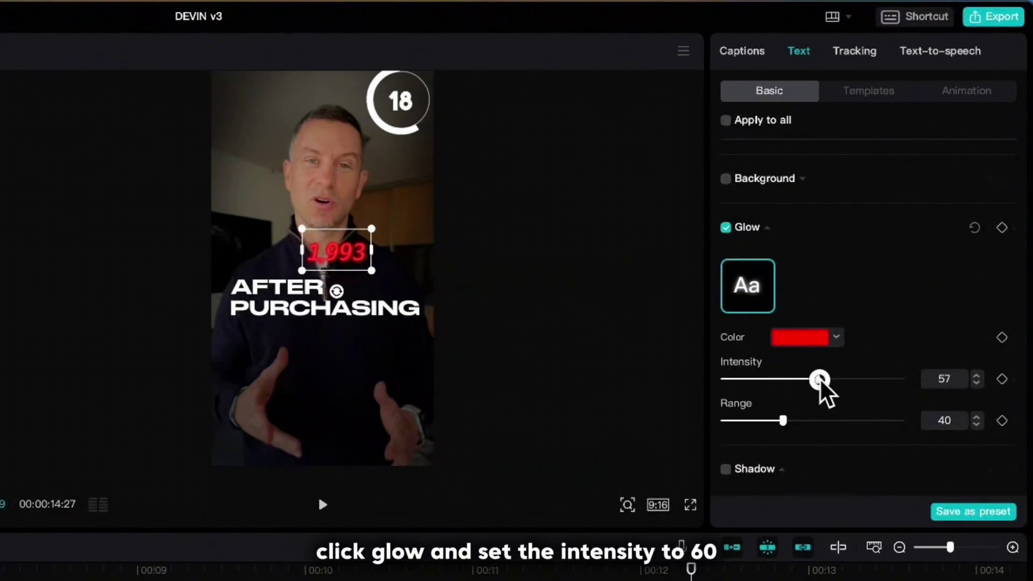
{"action": "left_click_drag", "start_coordinate": [783, 420], "coordinate": [923, 420]}
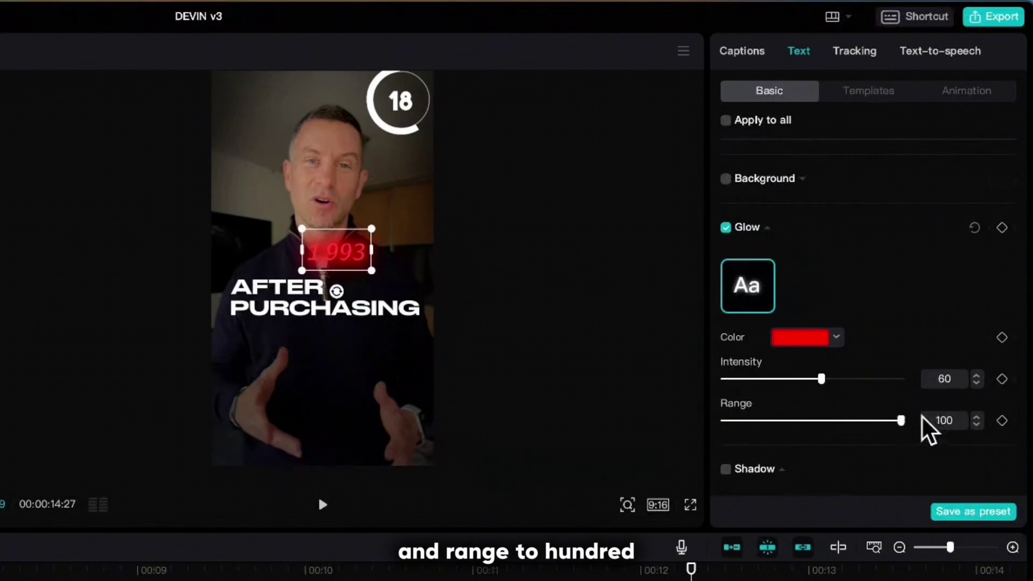
{"action": "left_click_drag", "start_coordinate": [338, 291], "coordinate": [339, 295]}
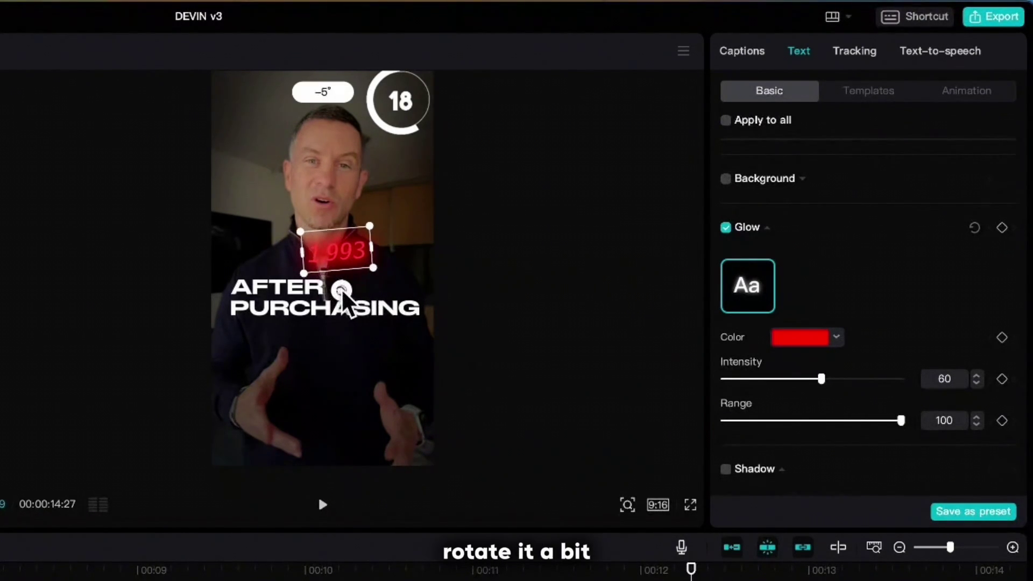
{"action": "left_click_drag", "start_coordinate": [342, 253], "coordinate": [385, 292]}
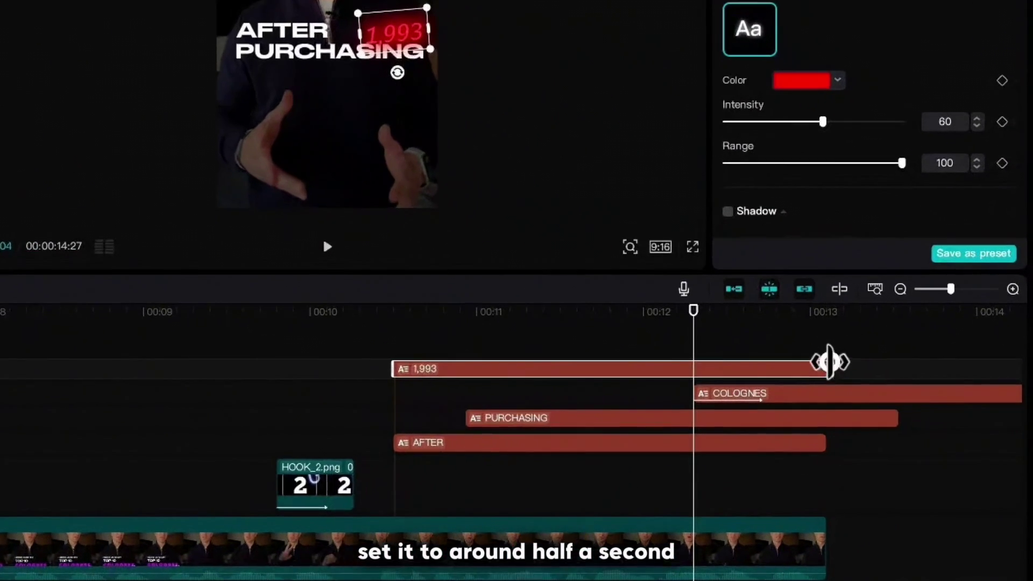
Trim the 1,993 caption to a fraction of a second and paste copies of it back to back on its track
{"action": "left_click_drag", "start_coordinate": [829, 362], "coordinate": [427, 361]}
{"action": "left_click_drag", "start_coordinate": [698, 344], "coordinate": [528, 329]}
{"action": "key", "text": "ctrl+v"}
{"action": "key", "text": "ctrl+v"}
{"action": "key", "text": "ctrl+v"}
{"action": "key", "text": "ctrl+v"}
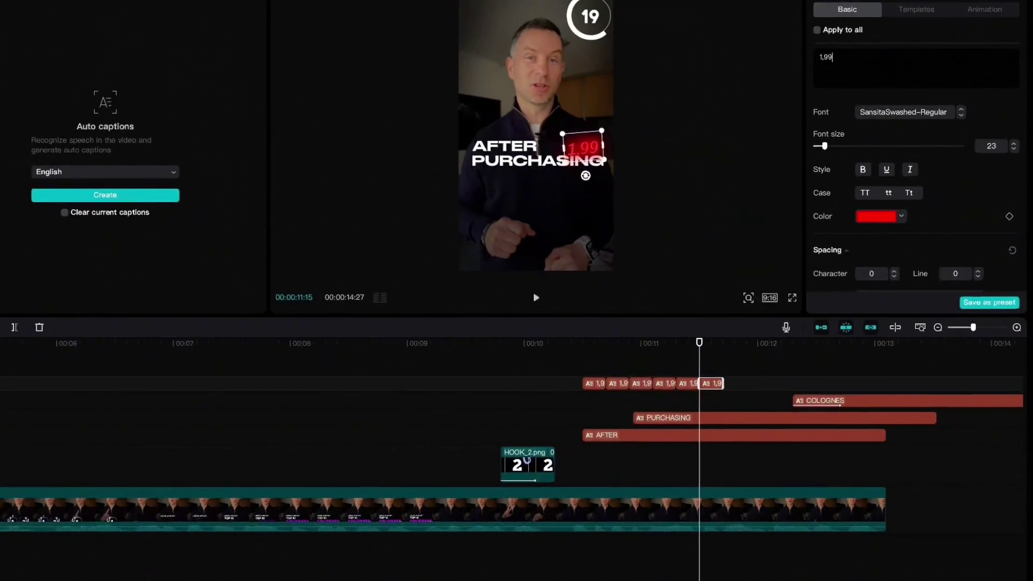
Paste the final number caption at 00:00:11:27 and change its text to 2,000
{"action": "left_click_drag", "start_coordinate": [673, 331], "coordinate": [703, 331]}
{"action": "key", "text": "ctrl+v"}
{"action": "type", "text": "2,000"}
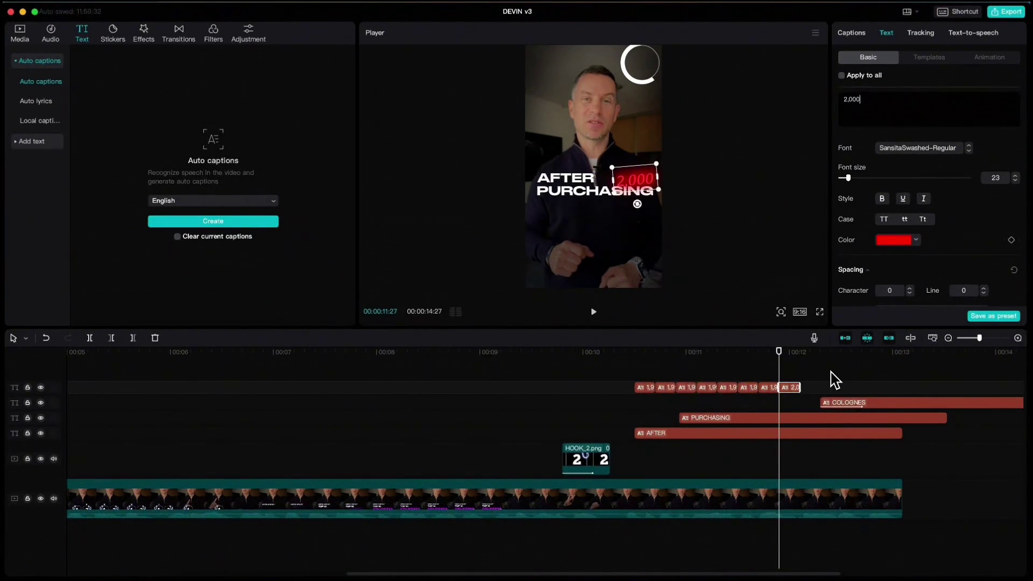
Combine all the number captions from 1,993 to 2,000 into a compound clip and enable Motion blur on it
{"action": "left_click_drag", "start_coordinate": [808, 393], "coordinate": [648, 392]}
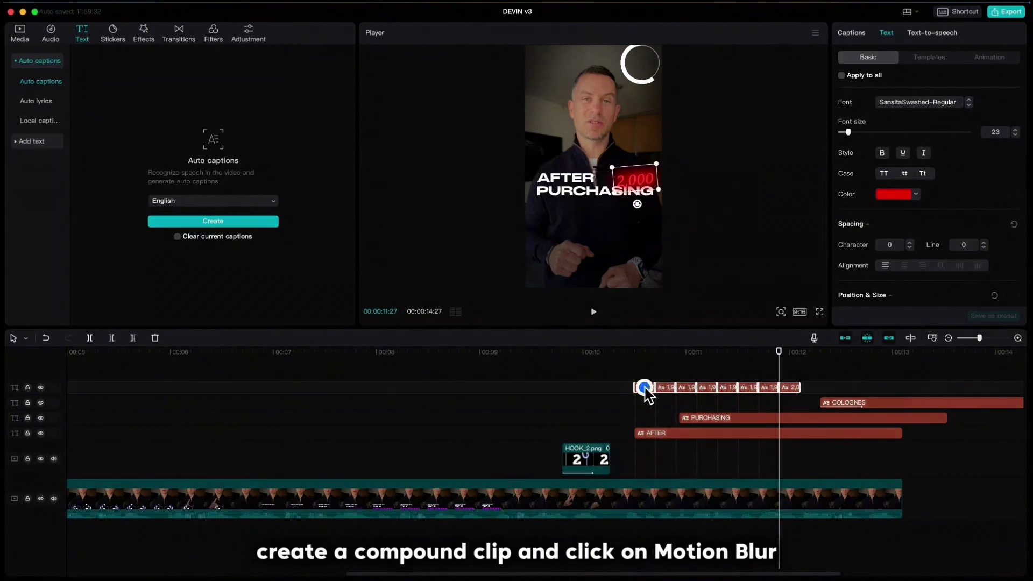
{"action": "right_click", "coordinate": [646, 390]}
{"action": "left_click", "coordinate": [686, 505]}
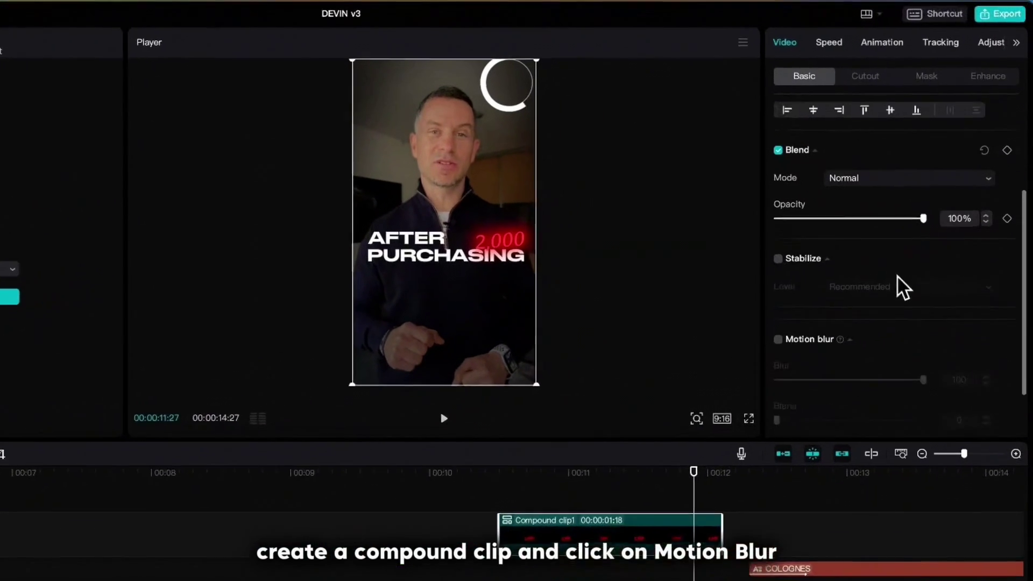
{"action": "left_click", "coordinate": [779, 340]}
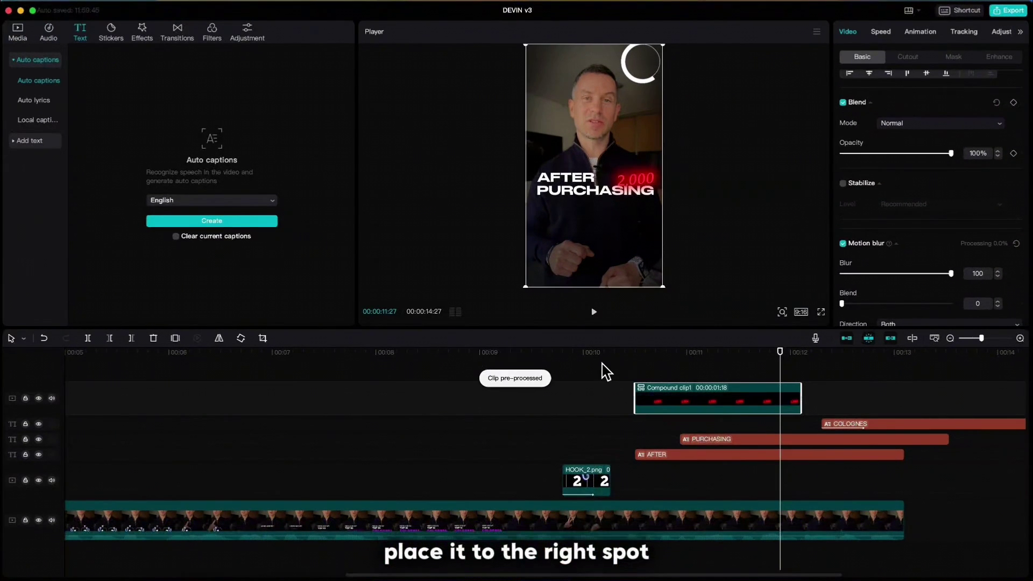
Move the number-count compound clip to start at 00:00:11:26 and set its speed to 2.6x
{"action": "left_click", "coordinate": [492, 472]}
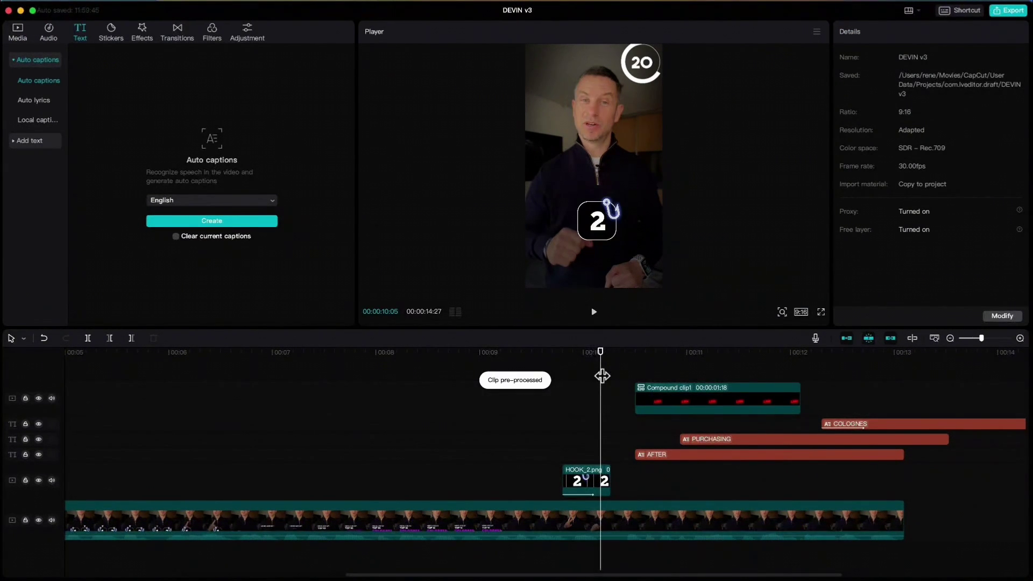
{"action": "key", "text": "space"}
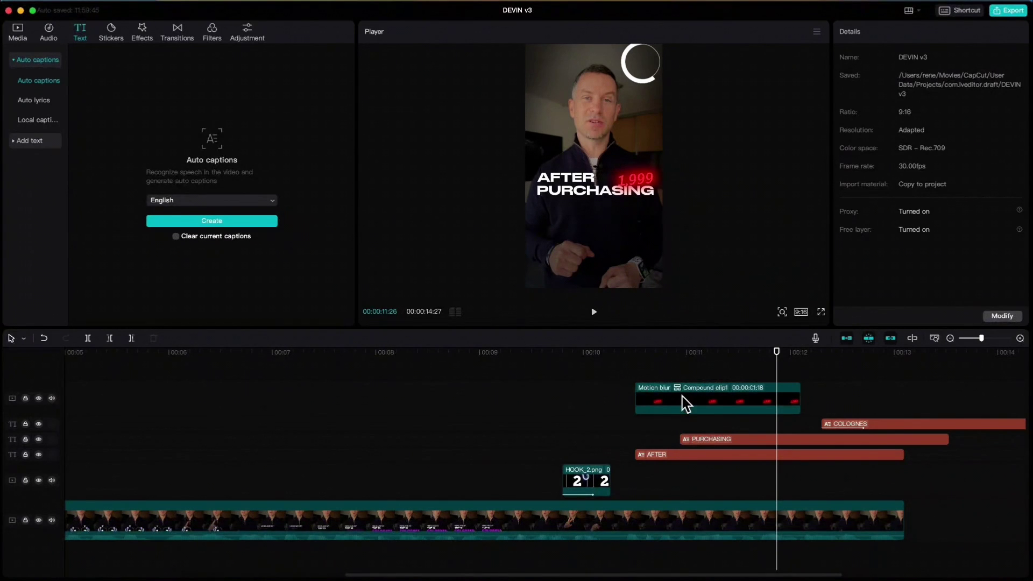
{"action": "left_click_drag", "start_coordinate": [685, 402], "coordinate": [791, 457]}
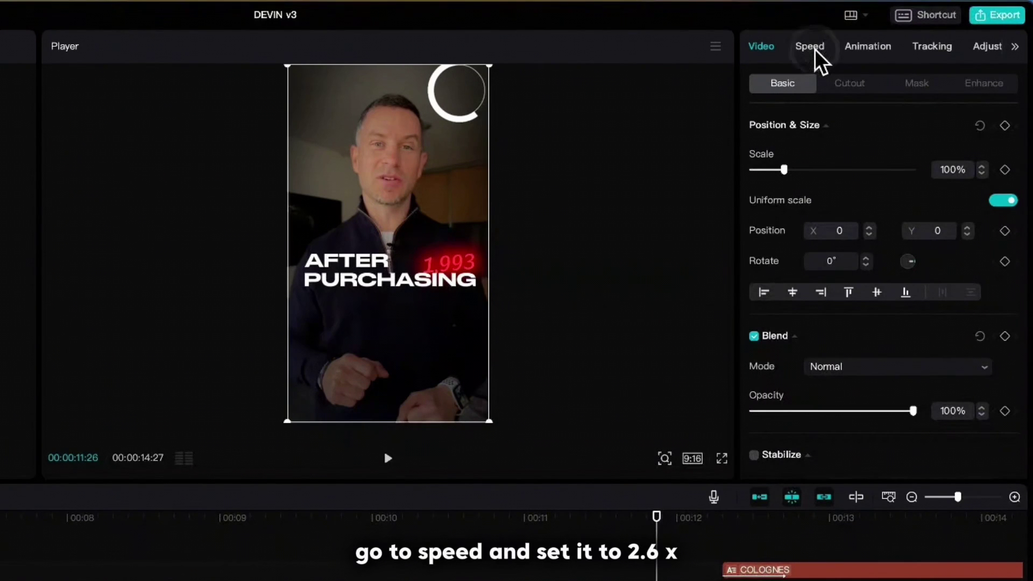
{"action": "left_click", "coordinate": [810, 46]}
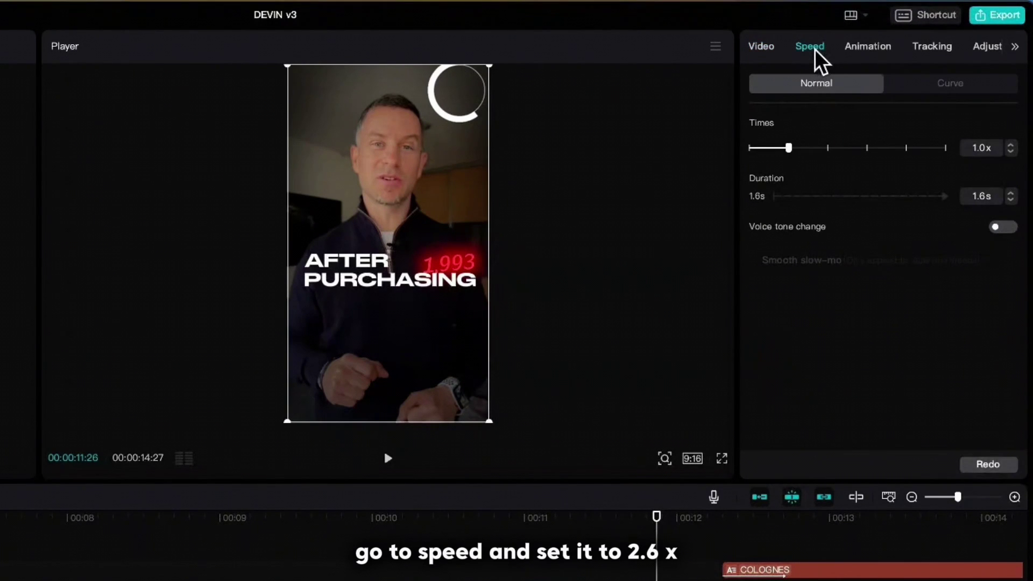
{"action": "left_click", "coordinate": [1013, 144]}
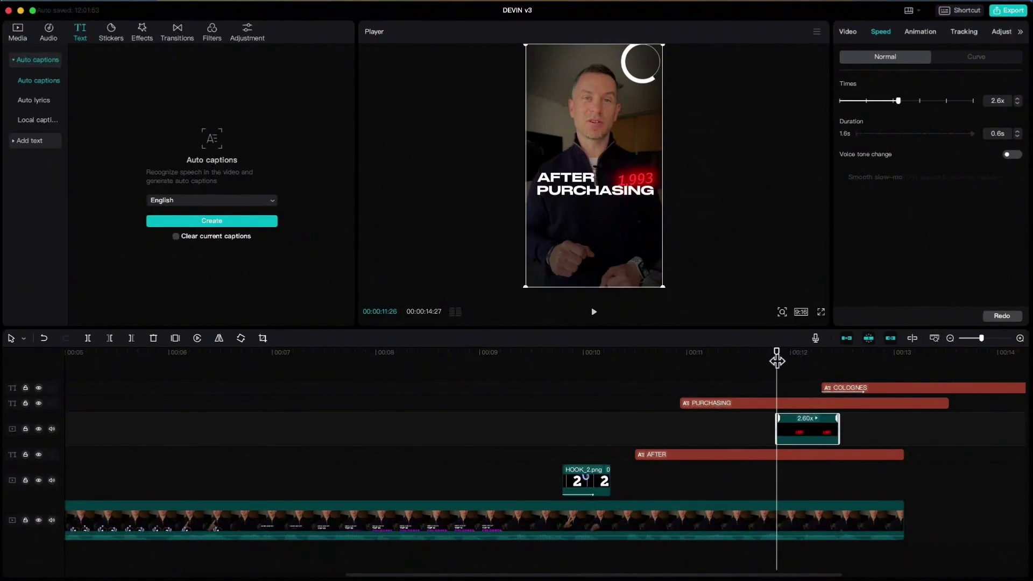
Add a freeze frame to the sped-up compound clip at 00:00:12:13, one frame before its end
{"action": "left_click_drag", "start_coordinate": [777, 361], "coordinate": [836, 365]}
{"action": "left_click", "coordinate": [1020, 339]}
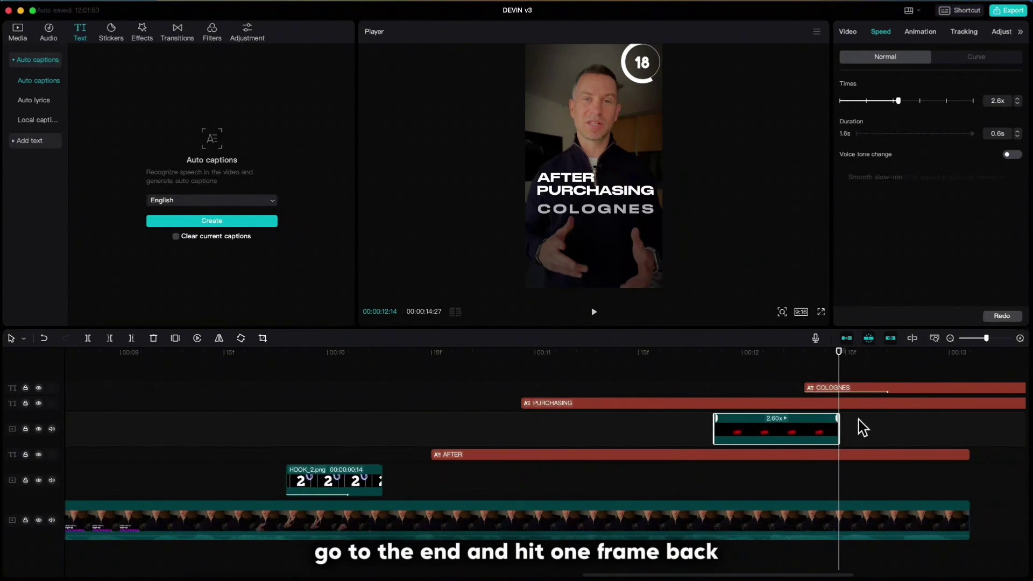
{"action": "key", "text": "Left"}
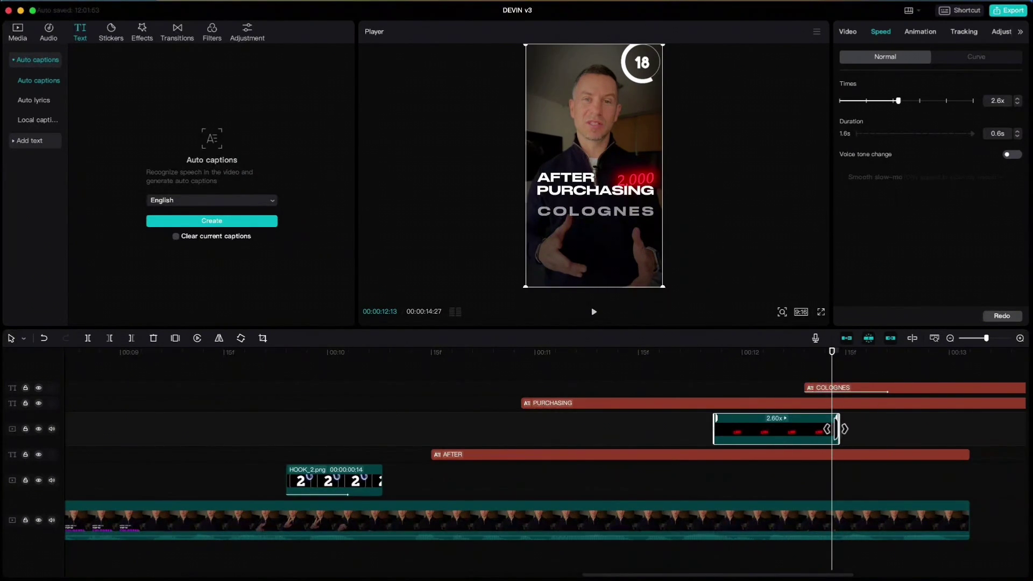
{"action": "right_click", "coordinate": [836, 433]}
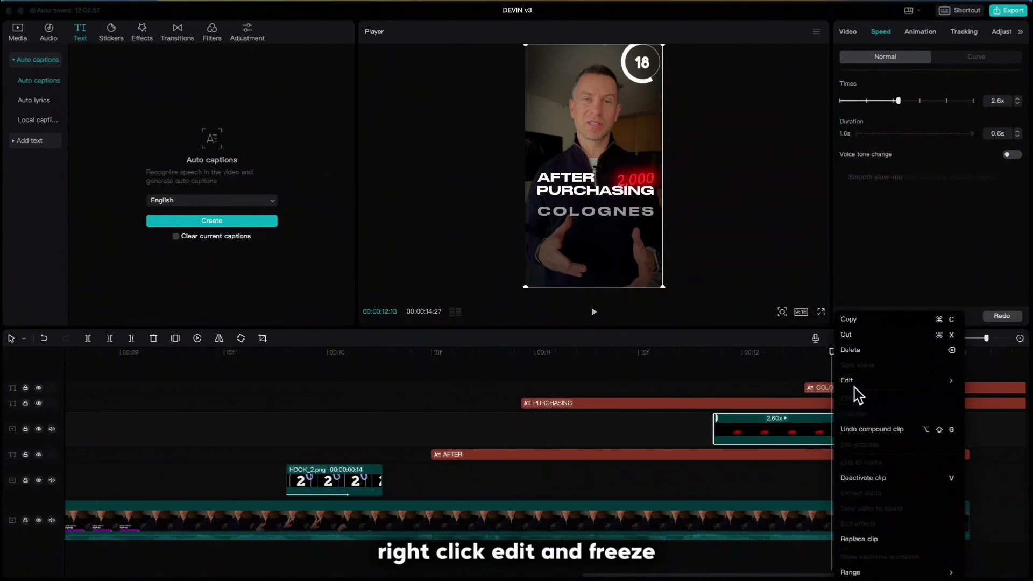
{"action": "mouse_move", "coordinate": [856, 385]}
{"action": "left_click", "coordinate": [981, 381]}
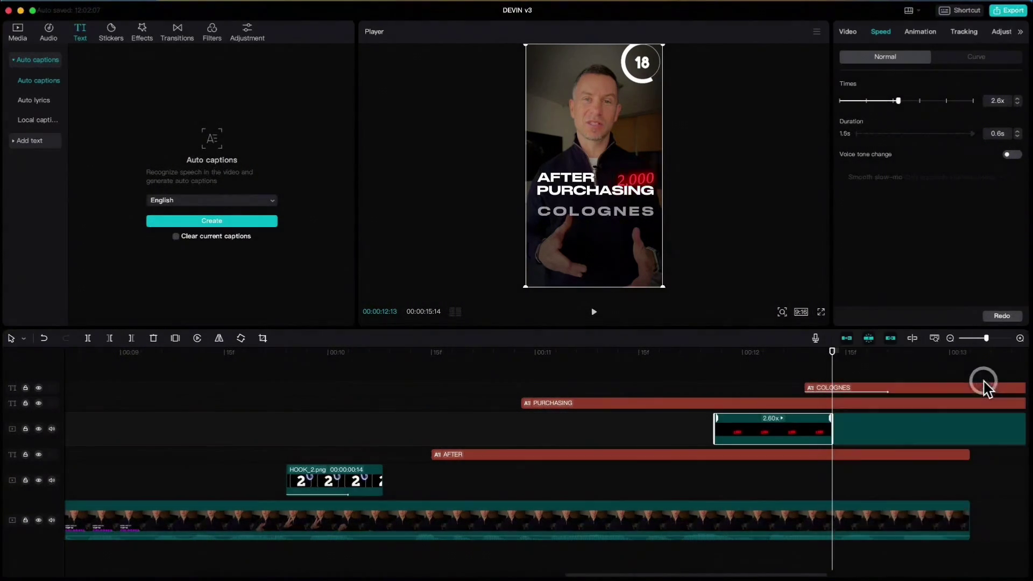
Trim the freeze frame so it ends with the main clip at 00:00:13:03
{"action": "left_click_drag", "start_coordinate": [721, 574], "coordinate": [796, 572]}
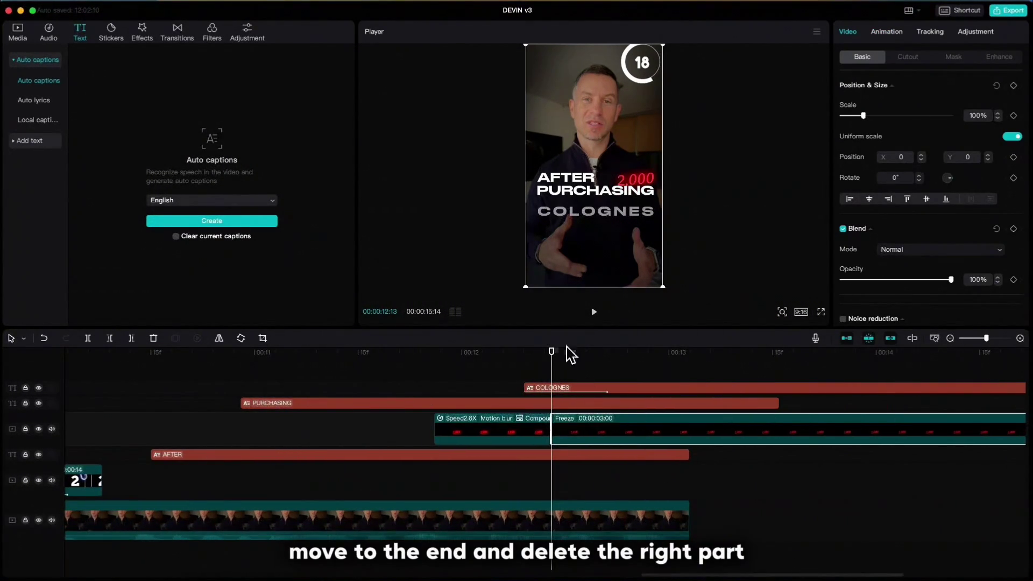
{"action": "left_click_drag", "start_coordinate": [553, 358], "coordinate": [691, 368]}
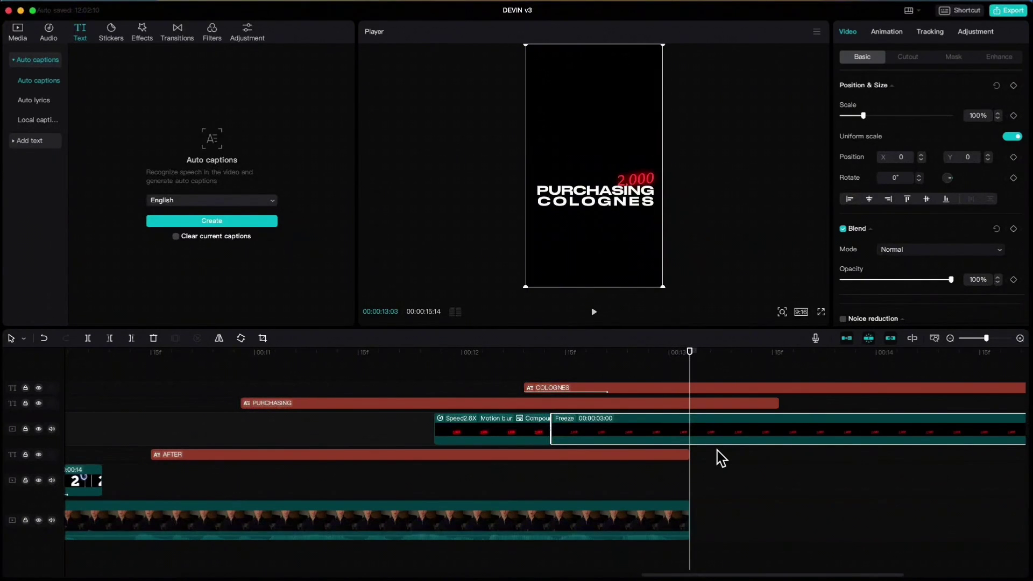
{"action": "key", "text": "Delete"}
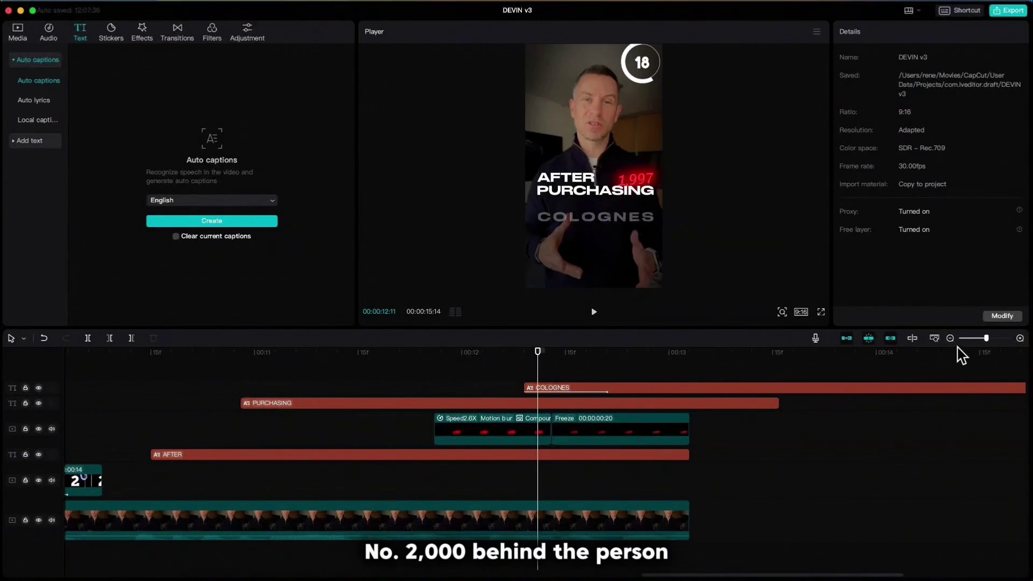
Split the main clip at 00:00:10:08, where the HOOK_2 image ends
{"action": "left_click", "coordinate": [951, 338]}
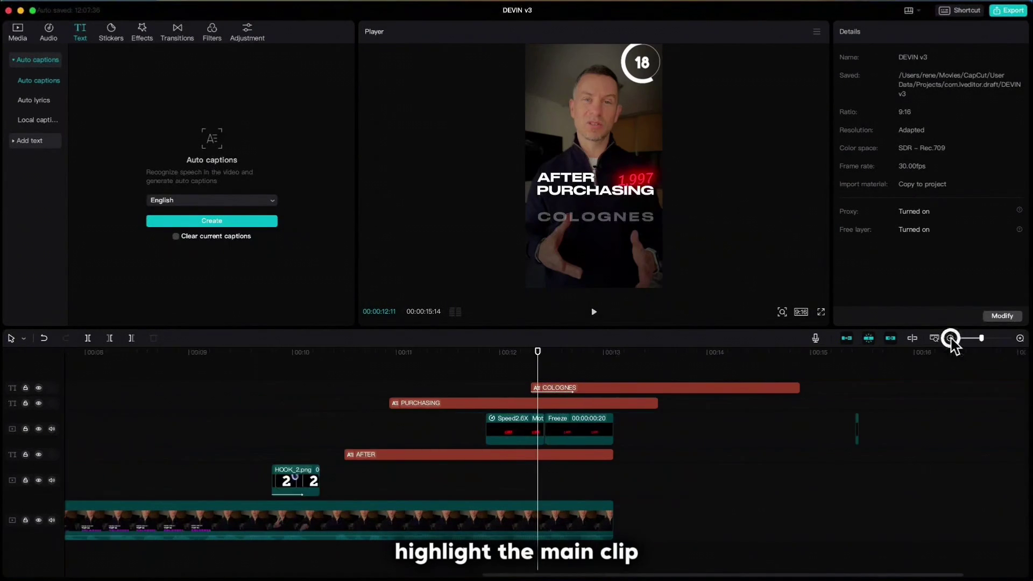
{"action": "left_click", "coordinate": [463, 506]}
{"action": "left_click_drag", "start_coordinate": [521, 364], "coordinate": [321, 398]}
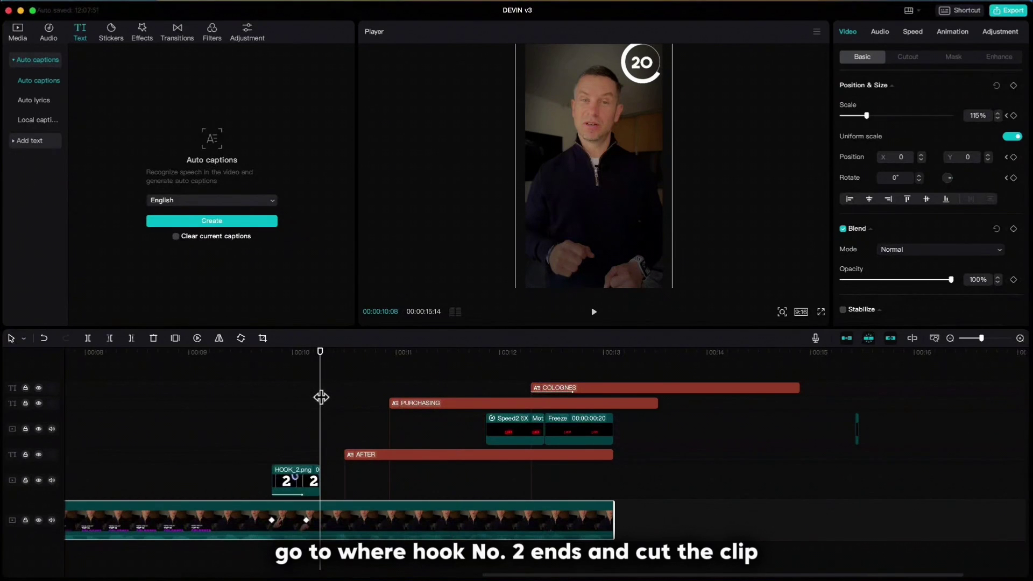
{"action": "key", "text": "super+b"}
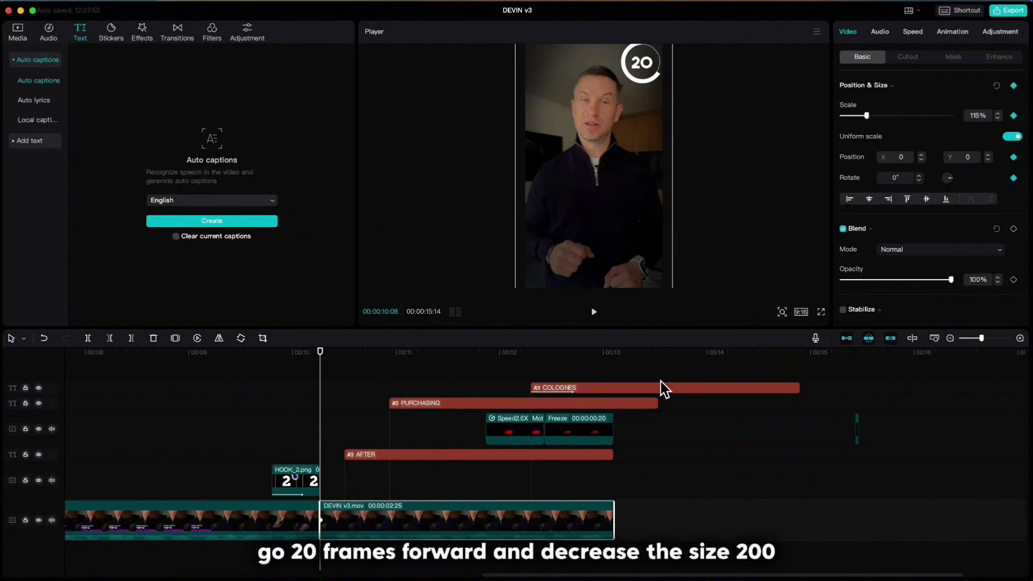
Keyframe the new main clip segment's scale to 100% at 00:00:10:28, 20 frames after the cut
{"action": "key", "text": "Right"}
{"action": "key", "text": "Right"}
{"action": "key", "text": "Right"}
{"action": "key", "text": "Right"}
{"action": "key", "text": "Right"}
{"action": "key", "text": "Right"}
{"action": "key", "text": "Right"}
{"action": "key", "text": "Right"}
{"action": "key", "text": "Right"}
{"action": "key", "text": "Right"}
{"action": "key", "text": "Right"}
{"action": "key", "text": "Right"}
{"action": "key", "text": "Right"}
{"action": "key", "text": "Right"}
{"action": "key", "text": "Right"}
{"action": "key", "text": "Right"}
{"action": "key", "text": "Right"}
{"action": "key", "text": "Right"}
{"action": "key", "text": "Right"}
{"action": "key", "text": "Right"}
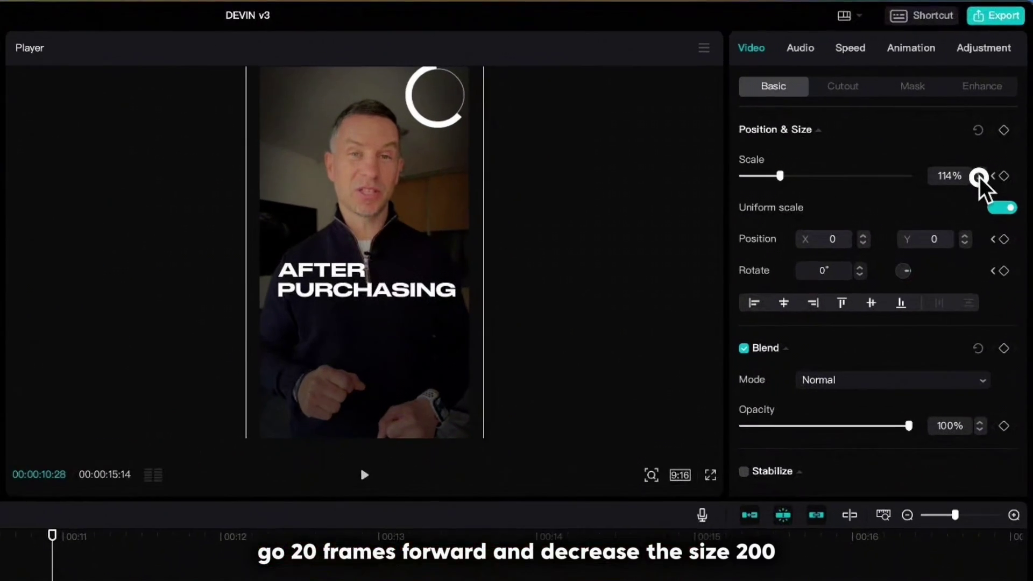
{"action": "left_click", "coordinate": [998, 117]}
{"action": "left_click", "coordinate": [980, 177]}
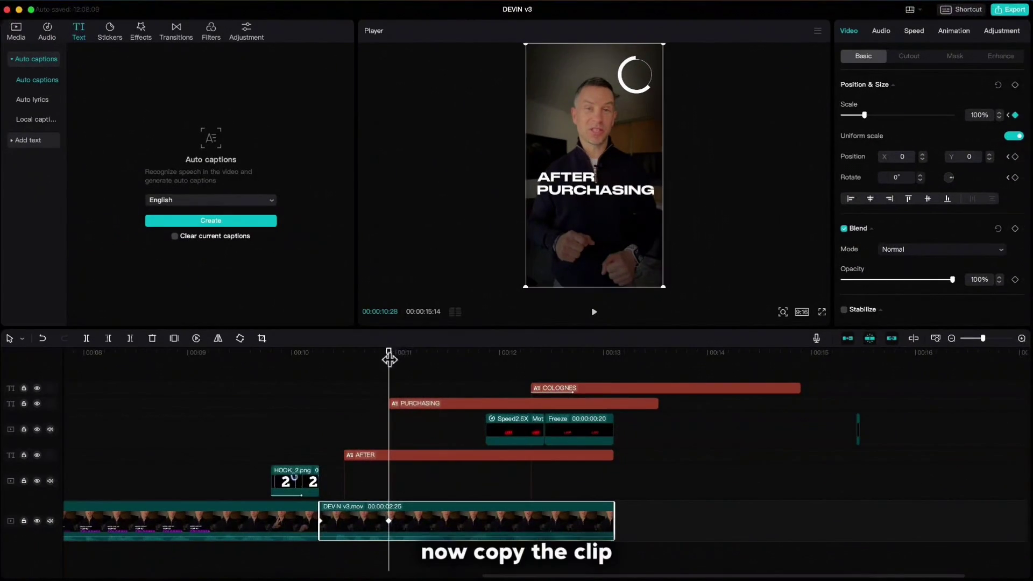
Paste a copy of the last main clip segment above itself at 00:00:10:08 and enable Auto cutout on it
{"action": "left_click_drag", "start_coordinate": [389, 360], "coordinate": [321, 370]}
{"action": "key", "text": "ctrl+c"}
{"action": "key", "text": "ctrl+v"}
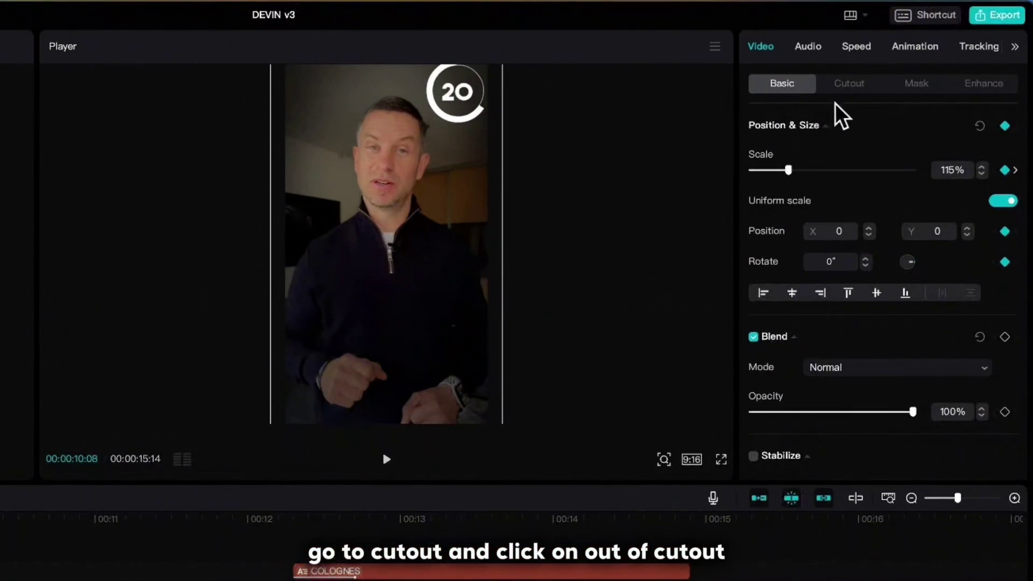
{"action": "left_click", "coordinate": [909, 57]}
{"action": "left_click", "coordinate": [754, 277]}
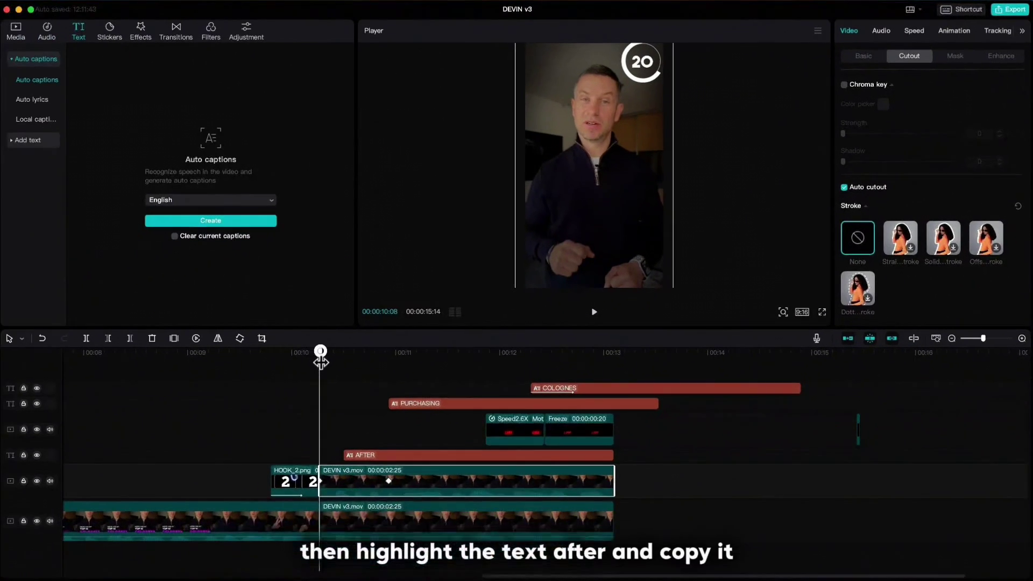
Duplicate the AFTER caption at 00:00:10:15 and change the copy's text to 2,000
{"action": "left_click_drag", "start_coordinate": [321, 360], "coordinate": [341, 366]}
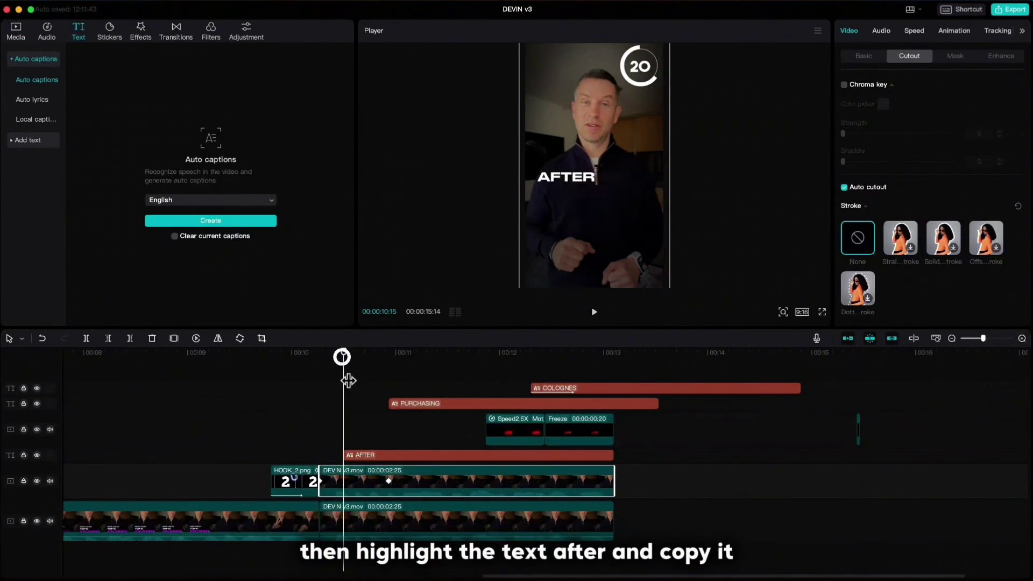
{"action": "left_click", "coordinate": [376, 455]}
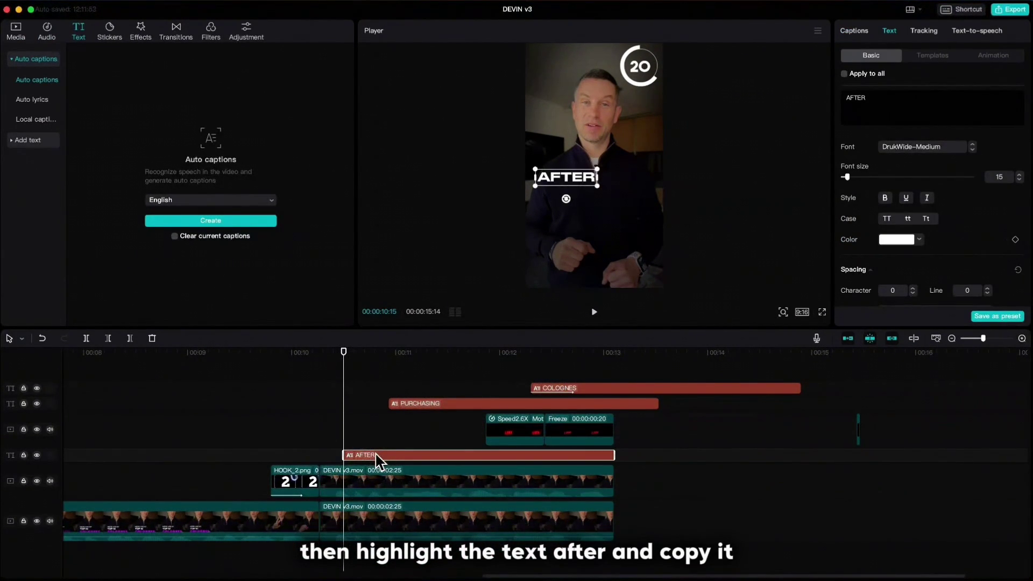
{"action": "key", "text": "super+c"}
{"action": "key", "text": "super+v"}
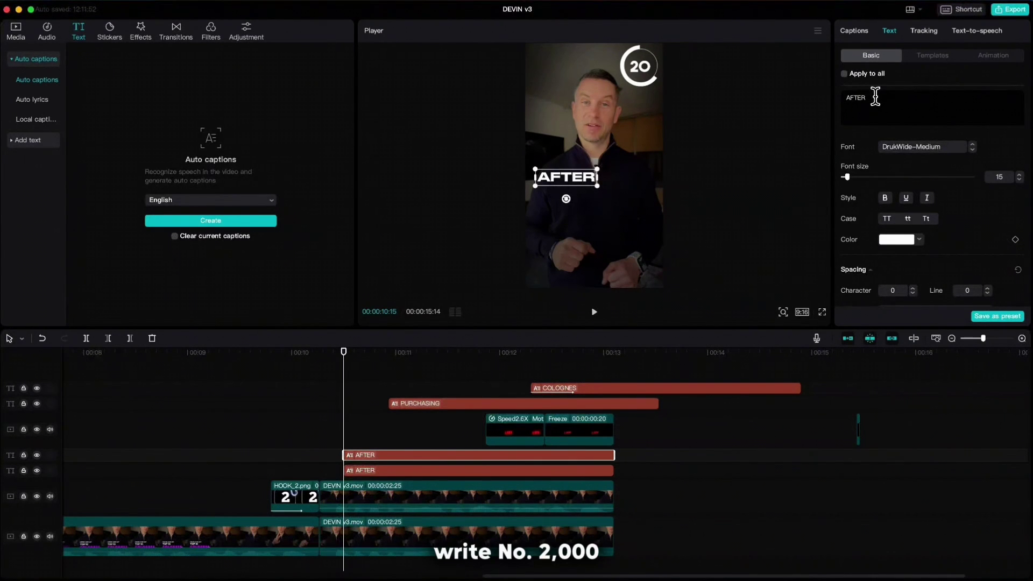
{"action": "type", "text": "2,000"}
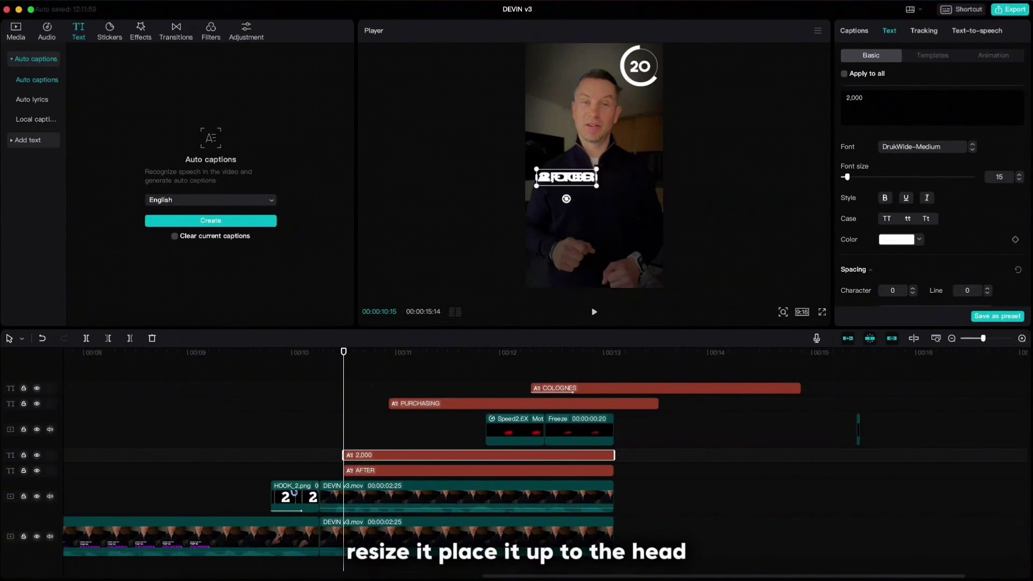
Enlarge the white 2,000 caption, center it over the man's head at Y 694, and lower its opacity to 75%
{"action": "left_click_drag", "start_coordinate": [601, 167], "coordinate": [653, 129]}
{"action": "scroll", "coordinate": [928, 245], "scroll_direction": "down", "scroll_amount": 8}
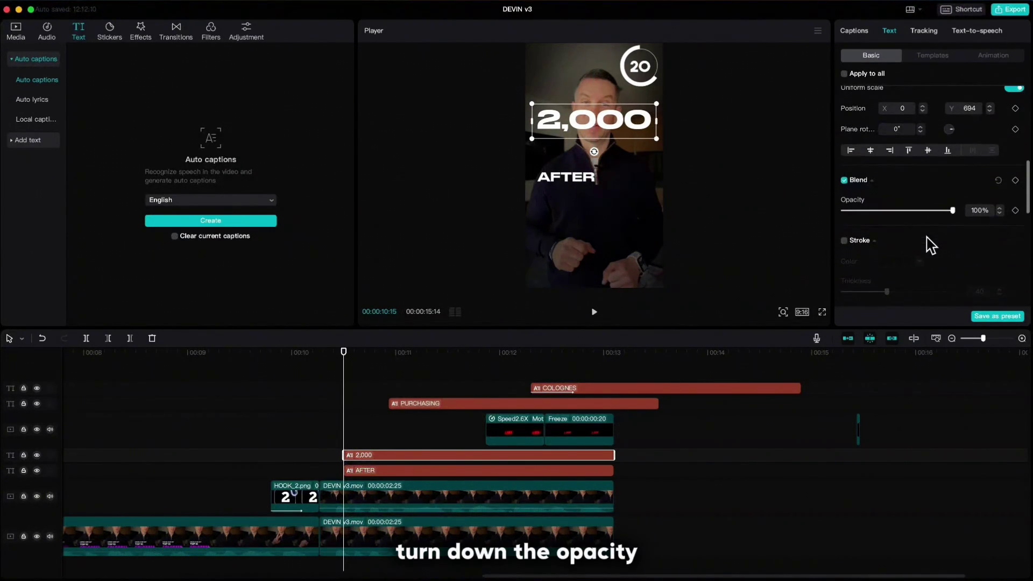
{"action": "left_click_drag", "start_coordinate": [950, 212], "coordinate": [928, 212]}
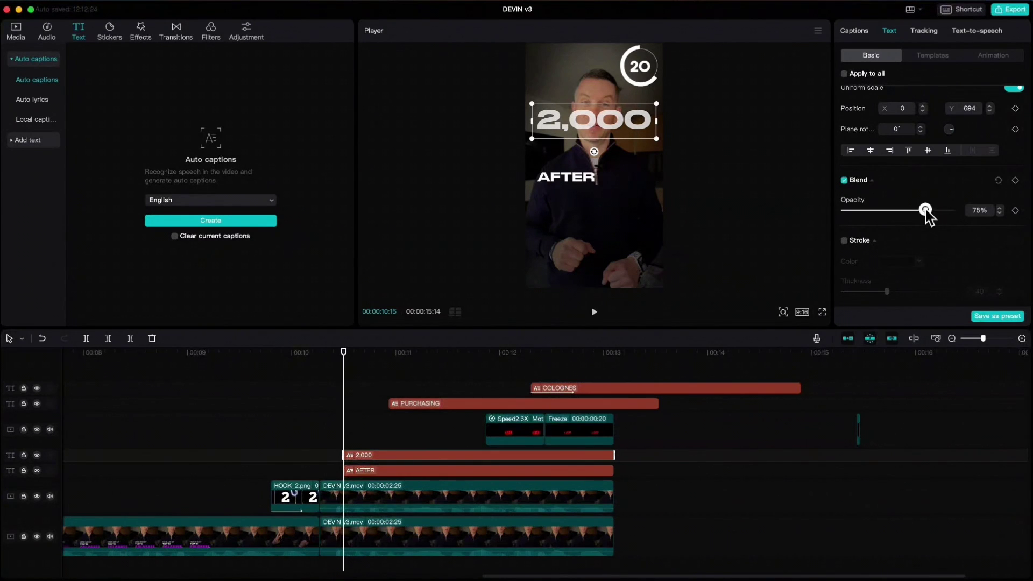
Enable Glow on the large white 2,000 caption and adjust its range
{"action": "scroll", "coordinate": [926, 211], "scroll_direction": "down", "scroll_amount": 5}
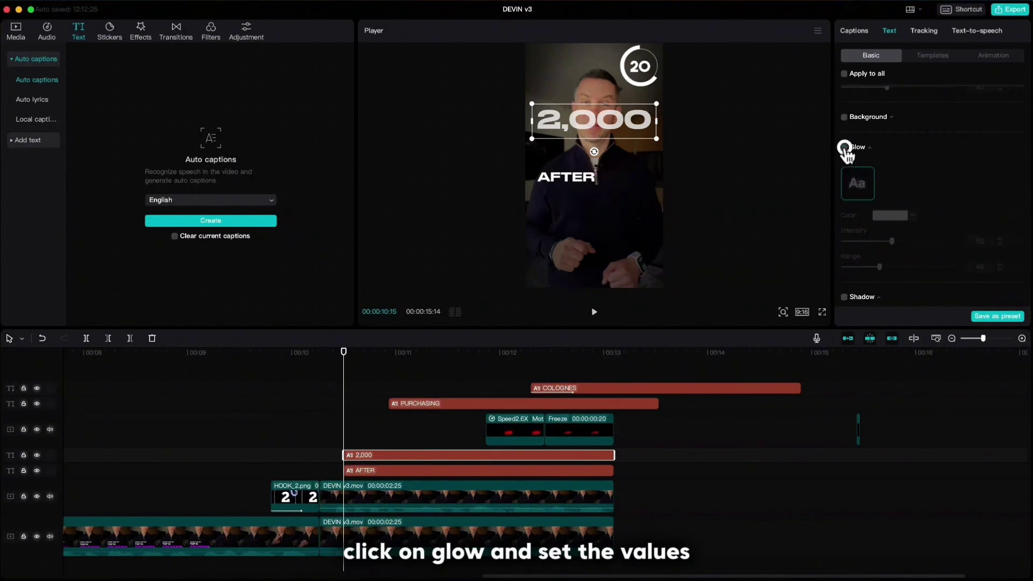
{"action": "left_click", "coordinate": [845, 147]}
{"action": "left_click_drag", "start_coordinate": [882, 268], "coordinate": [879, 266]}
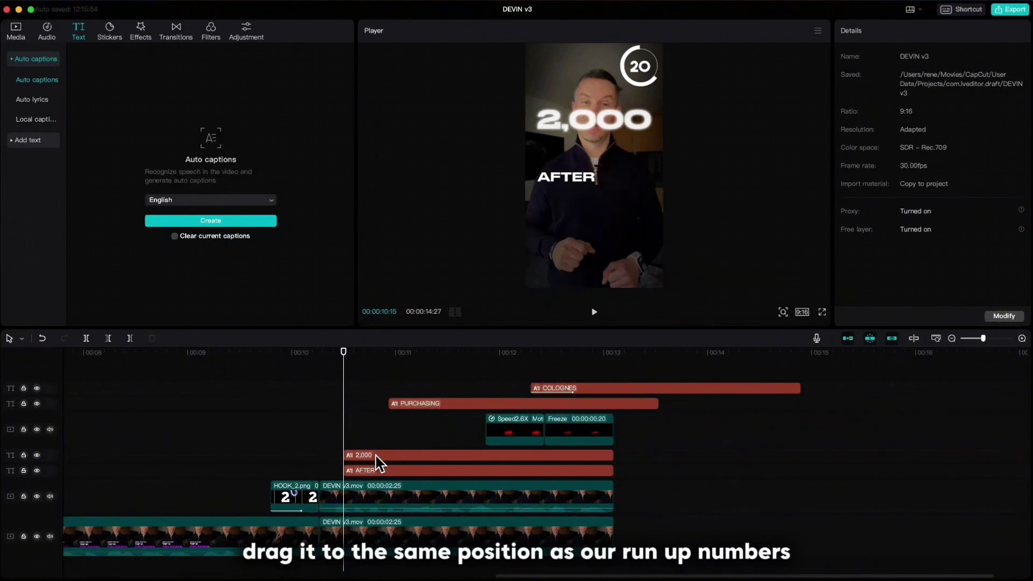
Align the white 2,000 caption with the number count's start, place it beneath the cutout clip, and make it a compound clip
{"action": "left_click_drag", "start_coordinate": [398, 463], "coordinate": [476, 462]}
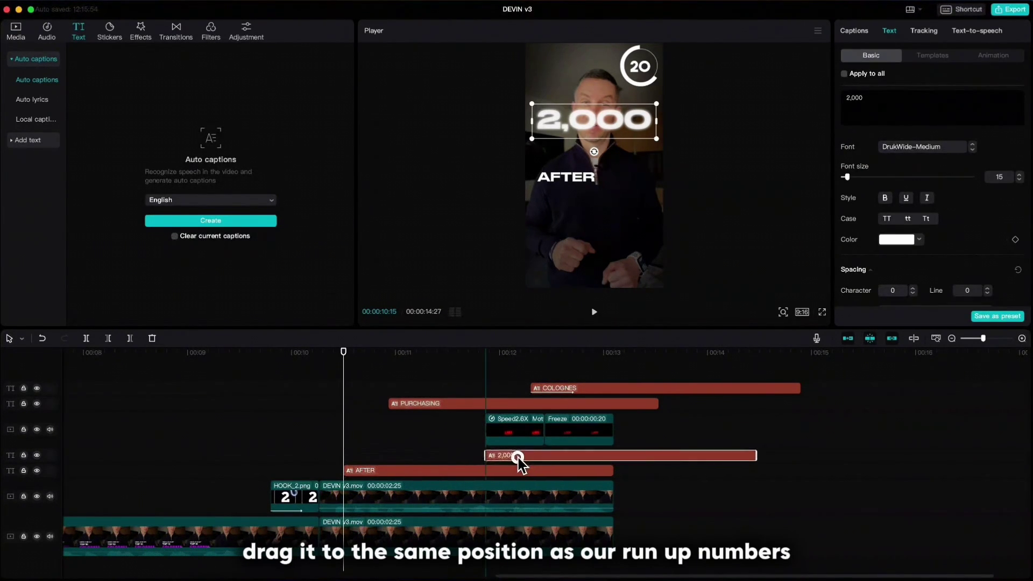
{"action": "left_click_drag", "start_coordinate": [519, 457], "coordinate": [511, 520]}
{"action": "right_click", "coordinate": [518, 507]}
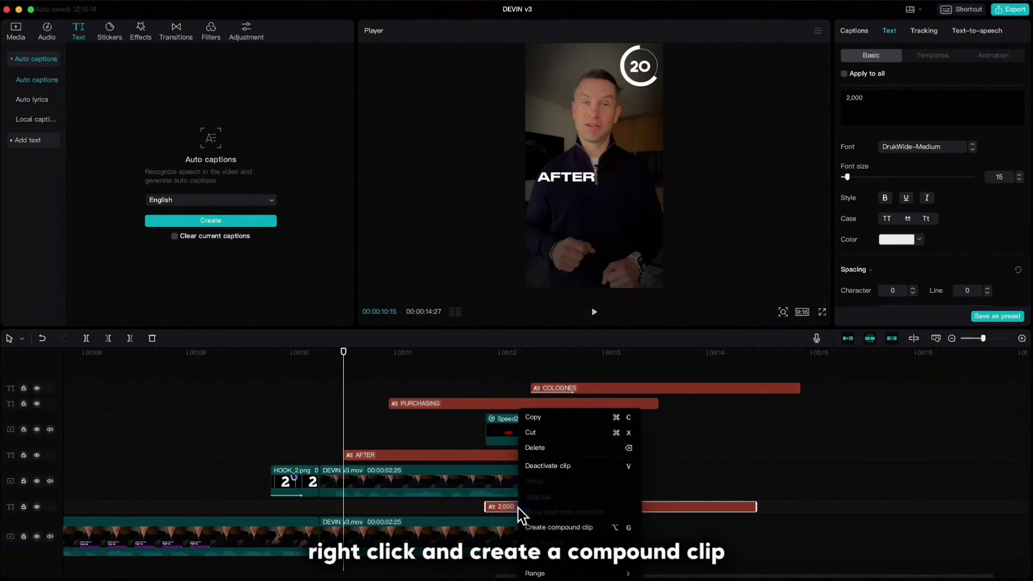
{"action": "left_click", "coordinate": [533, 528]}
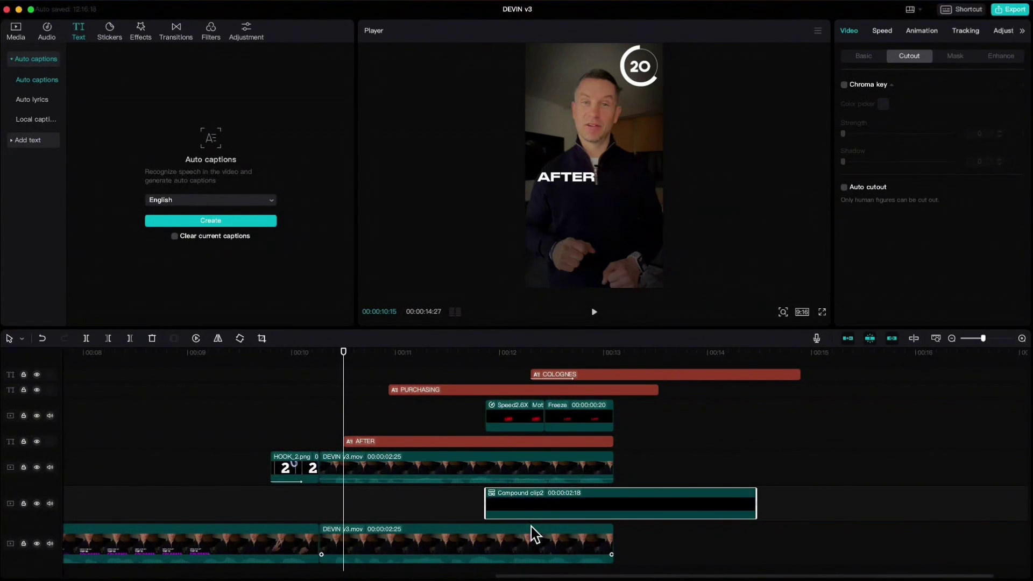
Apply the Nightclub effect Black Flash II to the 2,000 compound clip, shortened to the number count's length, with strength 70
{"action": "left_click_drag", "start_coordinate": [344, 360], "coordinate": [506, 361]}
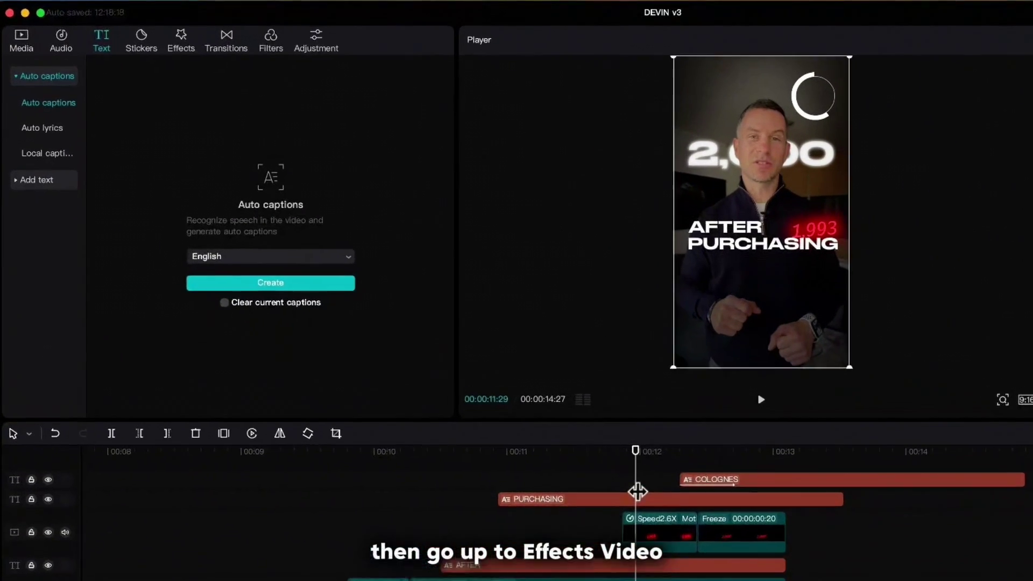
{"action": "left_click", "coordinate": [199, 46]}
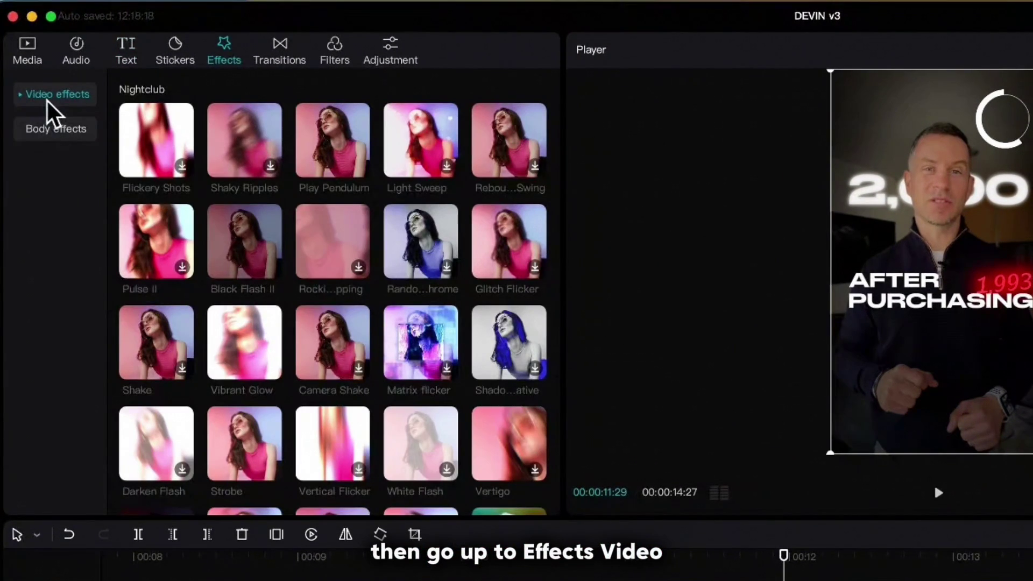
{"action": "left_click", "coordinate": [52, 96]}
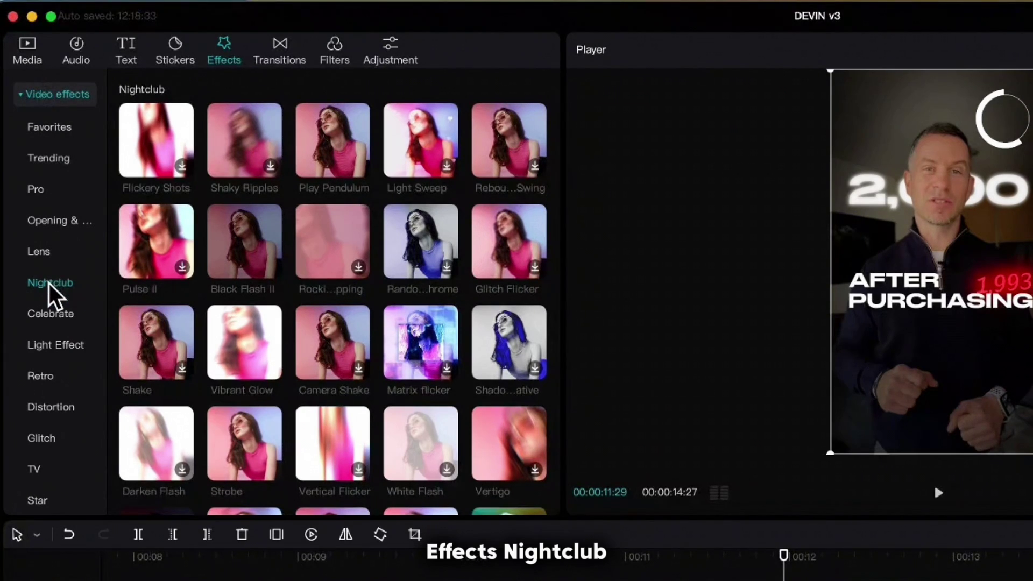
{"action": "left_click_drag", "start_coordinate": [236, 269], "coordinate": [504, 504]}
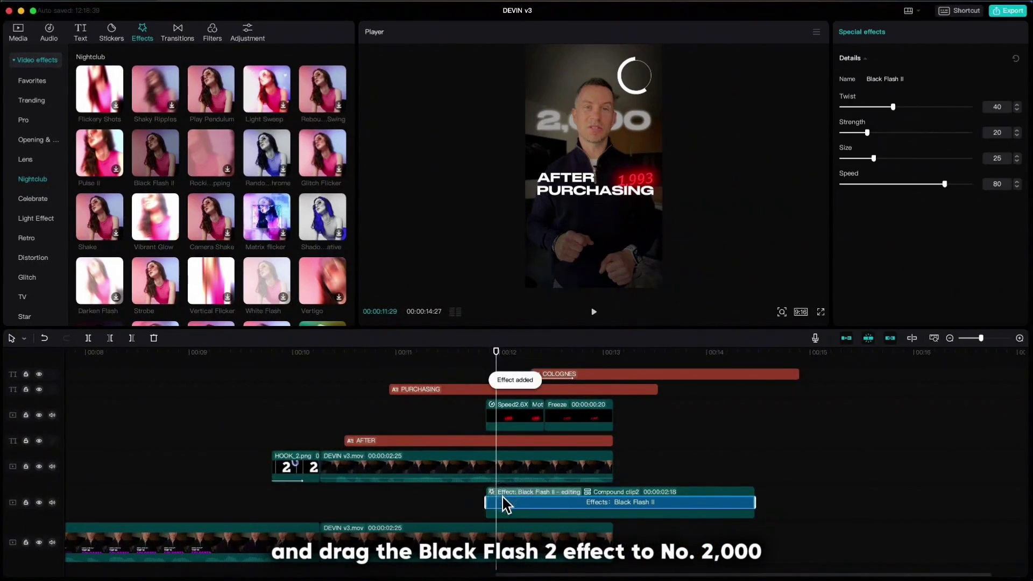
{"action": "left_click_drag", "start_coordinate": [754, 503], "coordinate": [540, 502]}
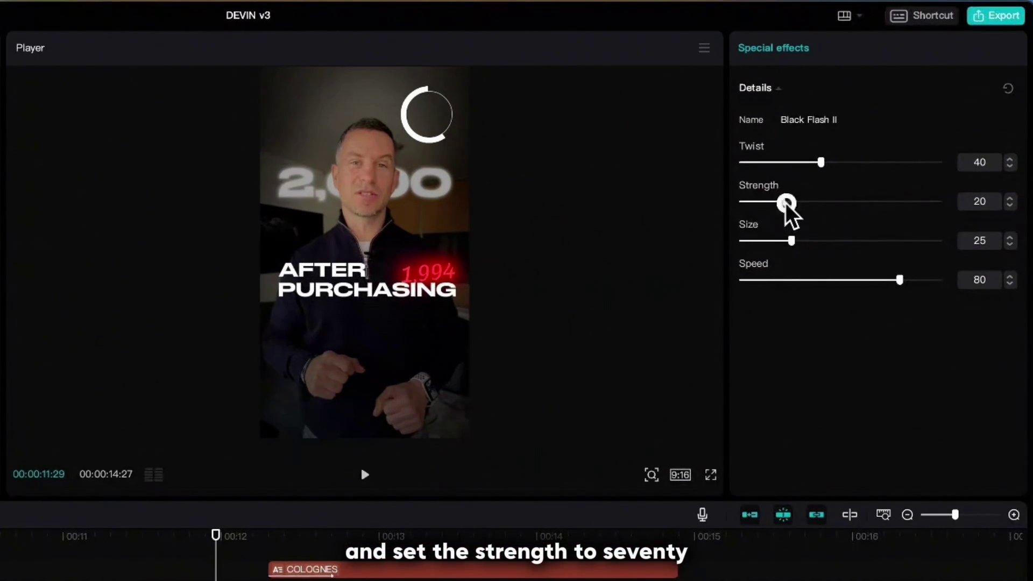
{"action": "left_click_drag", "start_coordinate": [787, 204], "coordinate": [882, 204]}
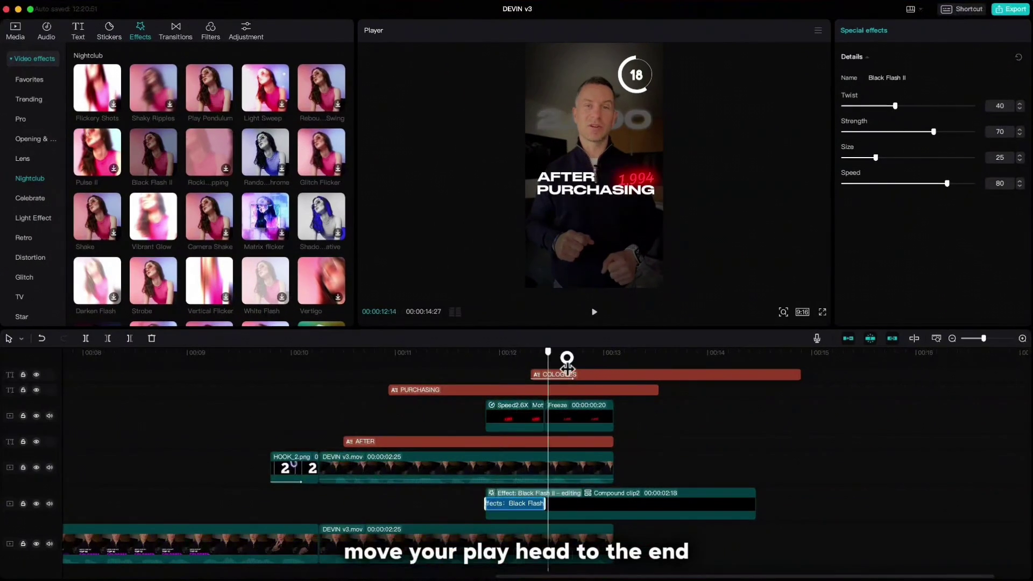
Trim all captions and clips that extend past the main clip's end at 00:00:13:03
{"action": "left_click_drag", "start_coordinate": [567, 358], "coordinate": [614, 357]}
{"action": "left_click_drag", "start_coordinate": [686, 544], "coordinate": [588, 365]}
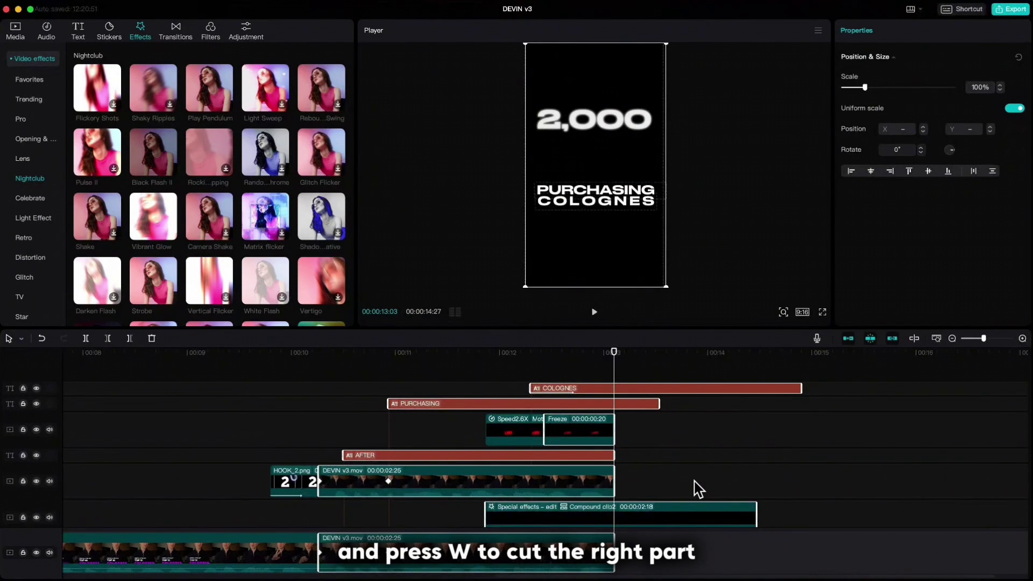
{"action": "key", "text": "w"}
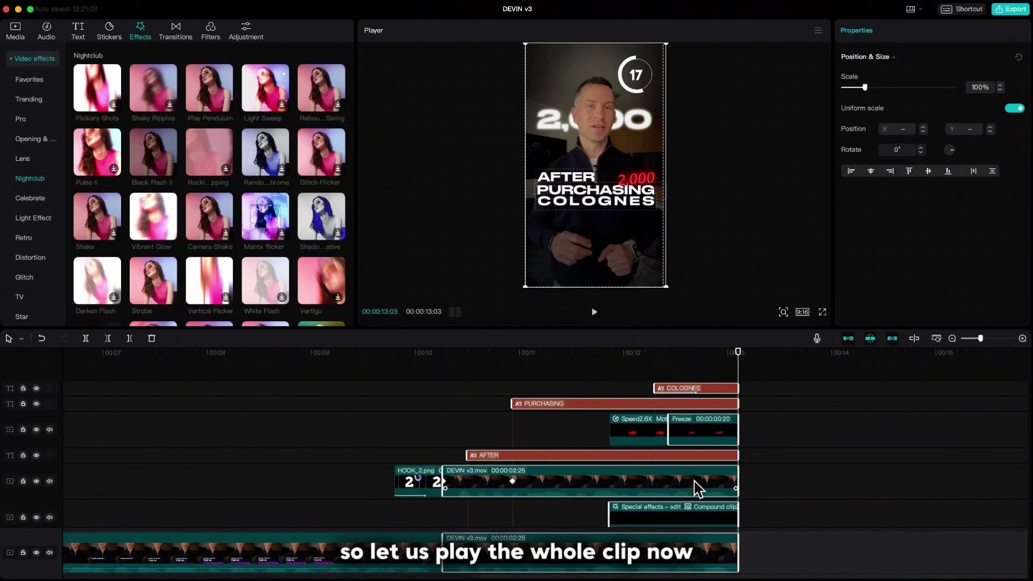